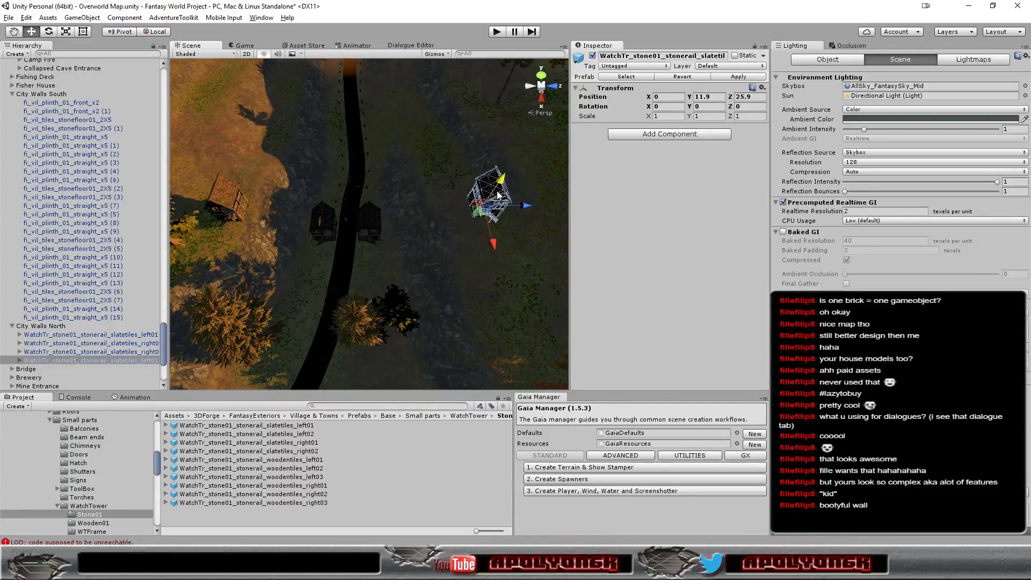
Step: Lower the watchtower slightly and slide it along Z toward the houses
{"action": "left_click_drag", "start_coordinate": [498, 195], "coordinate": [499, 197]}
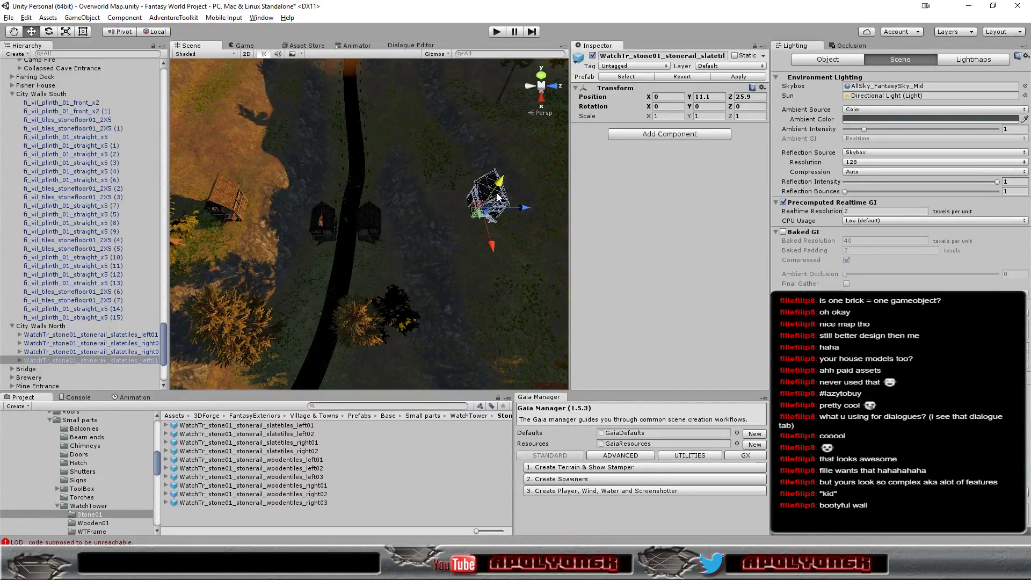
{"action": "left_click_drag", "start_coordinate": [363, 266], "coordinate": [522, 216], "text": "alt"}
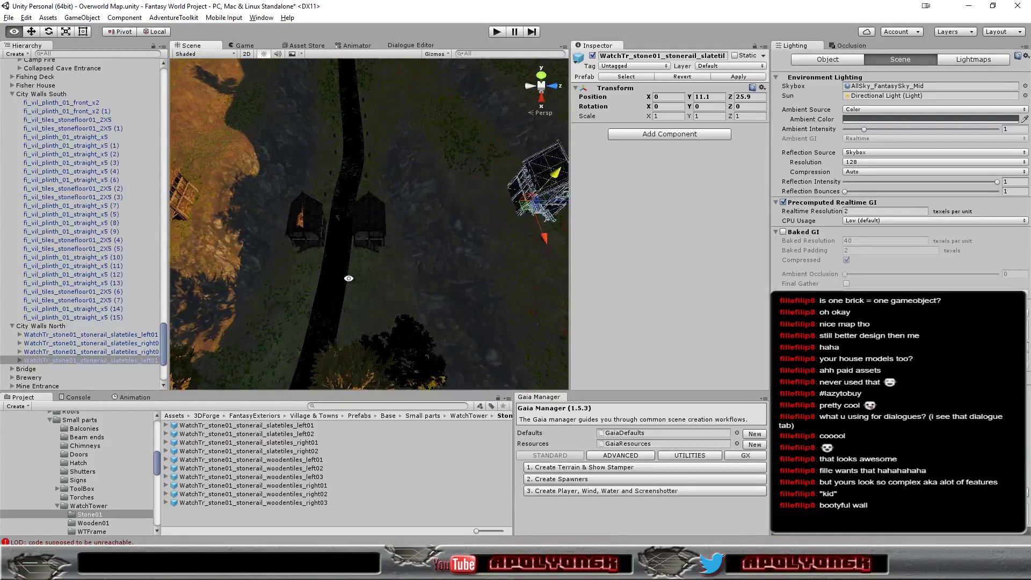
{"action": "mouse_move", "coordinate": [522, 216]}
{"action": "right_mouse_down"}
{"action": "mouse_move", "coordinate": [914, 154]}
{"action": "mouse_move", "coordinate": [902, 221]}
{"action": "mouse_move", "coordinate": [664, 224]}
{"action": "right_mouse_up"}
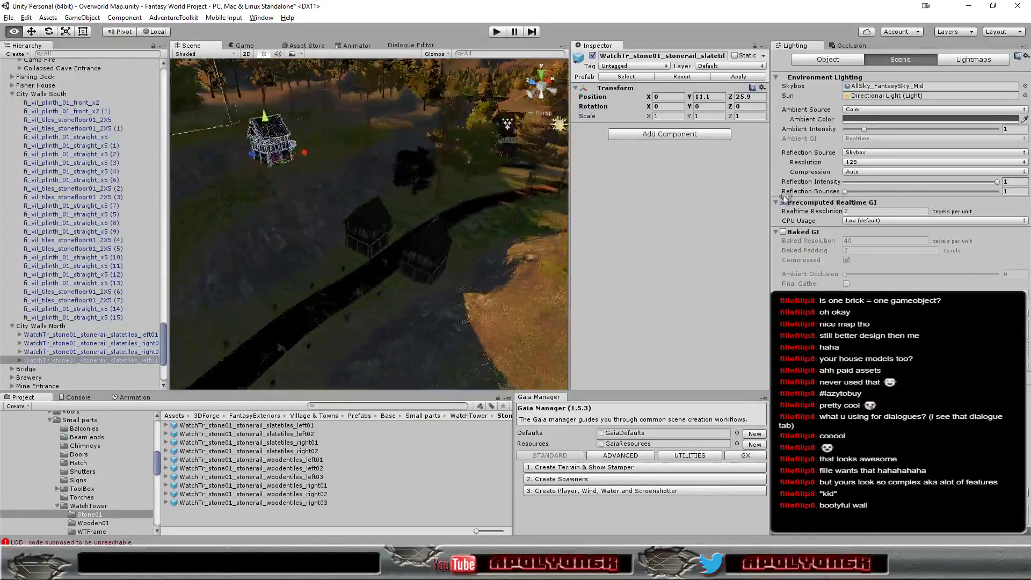
{"action": "right_click_drag", "start_coordinate": [561, 237], "coordinate": [297, 237]}
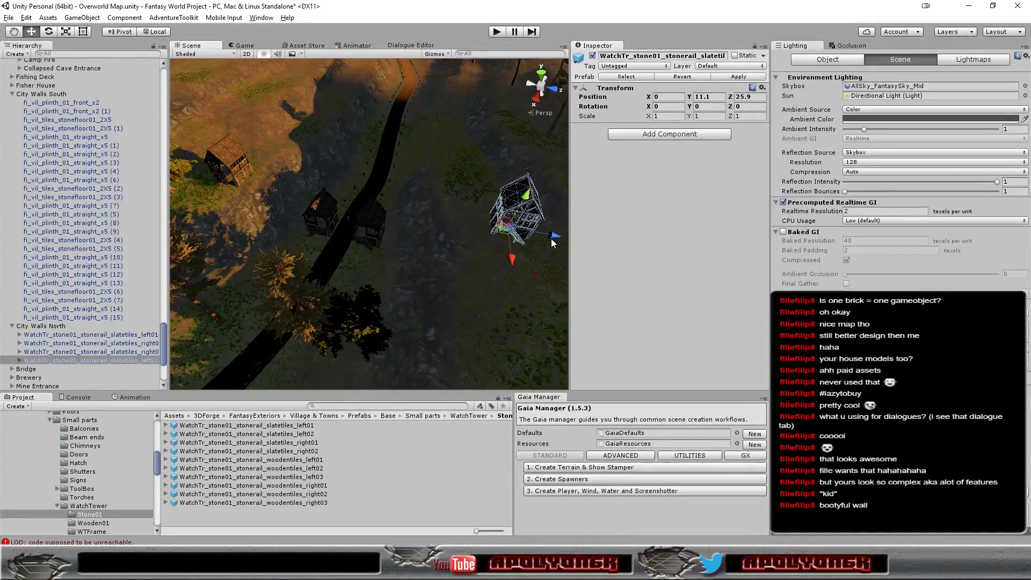
{"action": "left_click_drag", "start_coordinate": [559, 241], "coordinate": [515, 240]}
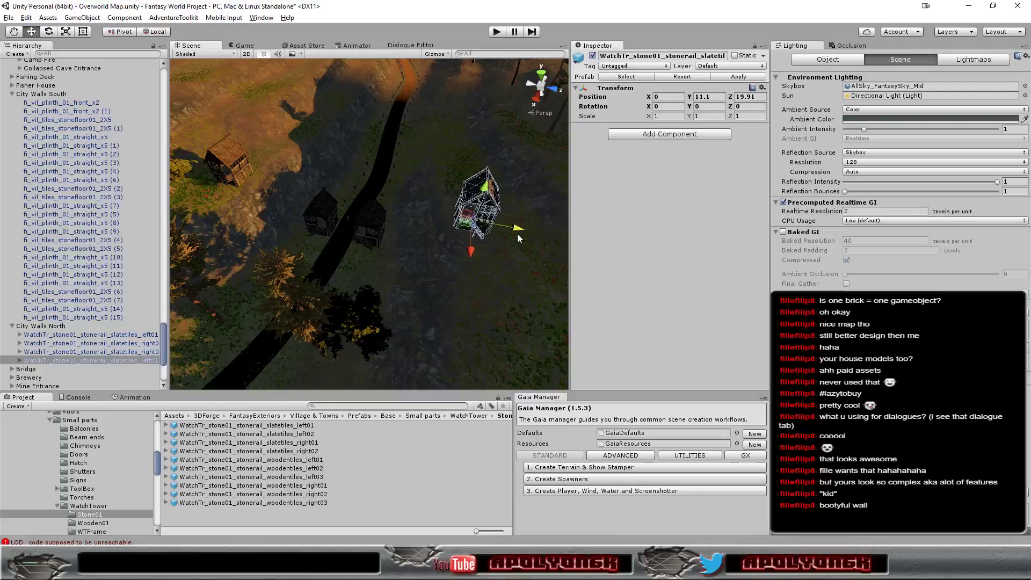
Step: Move the watchtower left and down onto the ground at about X -11.97, Y 8.62, Z 17.08
{"action": "mouse_move", "coordinate": [515, 240]}
{"action": "right_mouse_down"}
{"action": "mouse_move", "coordinate": [904, 192]}
{"action": "mouse_move", "coordinate": [65, 169]}
{"action": "mouse_move", "coordinate": [686, 202]}
{"action": "right_mouse_up"}
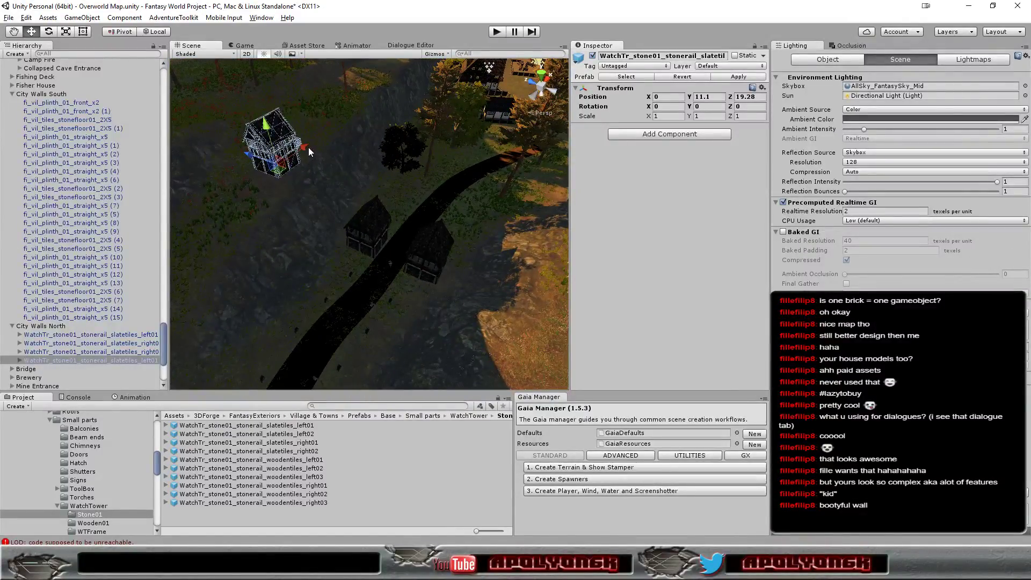
{"action": "left_click_drag", "start_coordinate": [308, 148], "coordinate": [264, 186]}
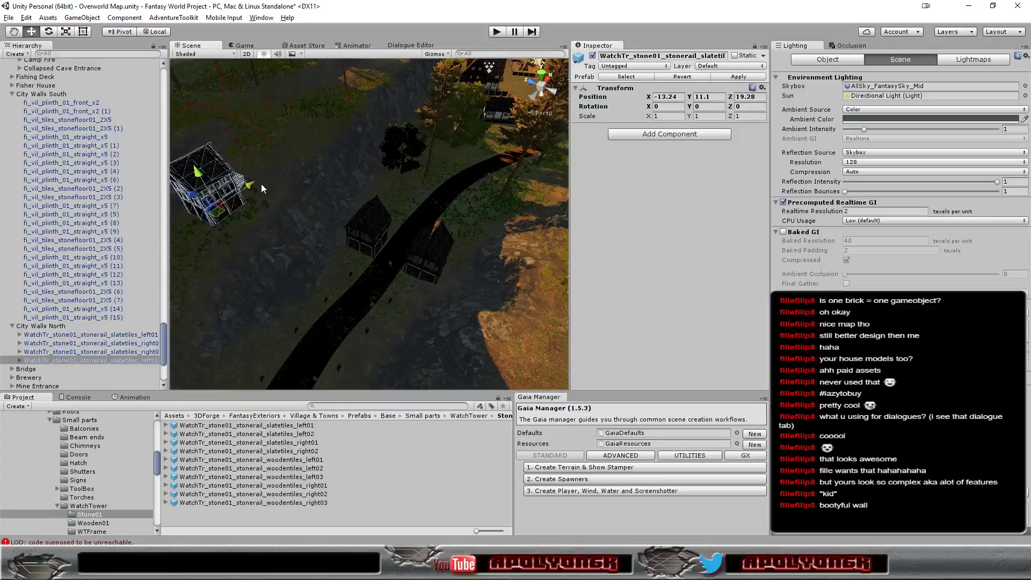
{"action": "mouse_move", "coordinate": [202, 174]}
{"action": "left_mouse_down"}
{"action": "mouse_move", "coordinate": [212, 208]}
{"action": "mouse_move", "coordinate": [225, 192]}
{"action": "left_mouse_up"}
{"action": "mouse_move", "coordinate": [256, 249]}
{"action": "left_mouse_down", "text": "alt"}
{"action": "mouse_move", "coordinate": [591, 182]}
{"action": "mouse_move", "coordinate": [380, 204]}
{"action": "left_mouse_up", "text": "alt"}
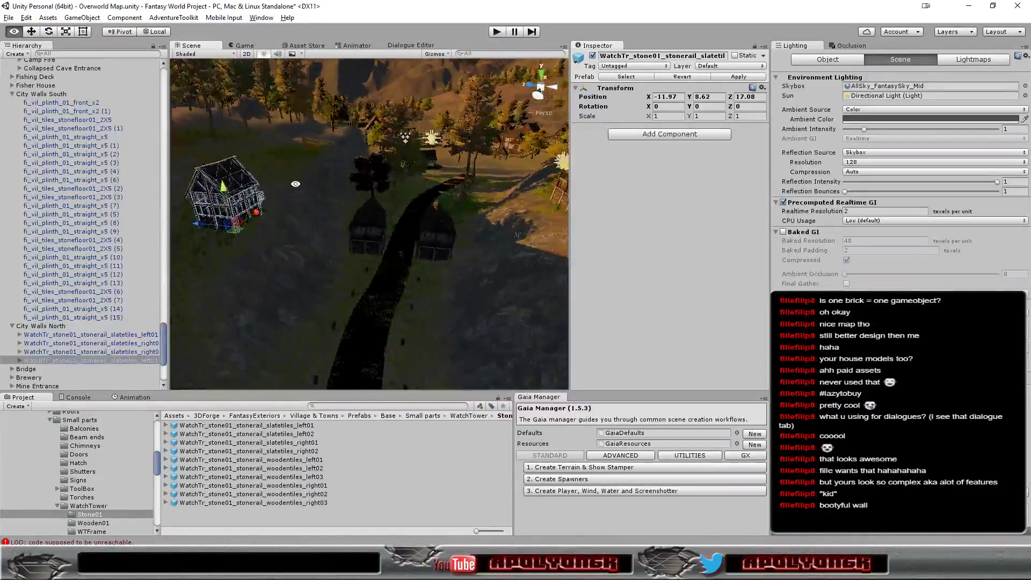
{"action": "mouse_move", "coordinate": [380, 205]}
{"action": "left_mouse_down", "text": "alt"}
{"action": "mouse_move", "coordinate": [129, 214]}
{"action": "mouse_move", "coordinate": [833, 240]}
{"action": "mouse_move", "coordinate": [1019, 279]}
{"action": "mouse_move", "coordinate": [393, 239]}
{"action": "mouse_move", "coordinate": [394, 247]}
{"action": "left_mouse_up", "text": "alt"}
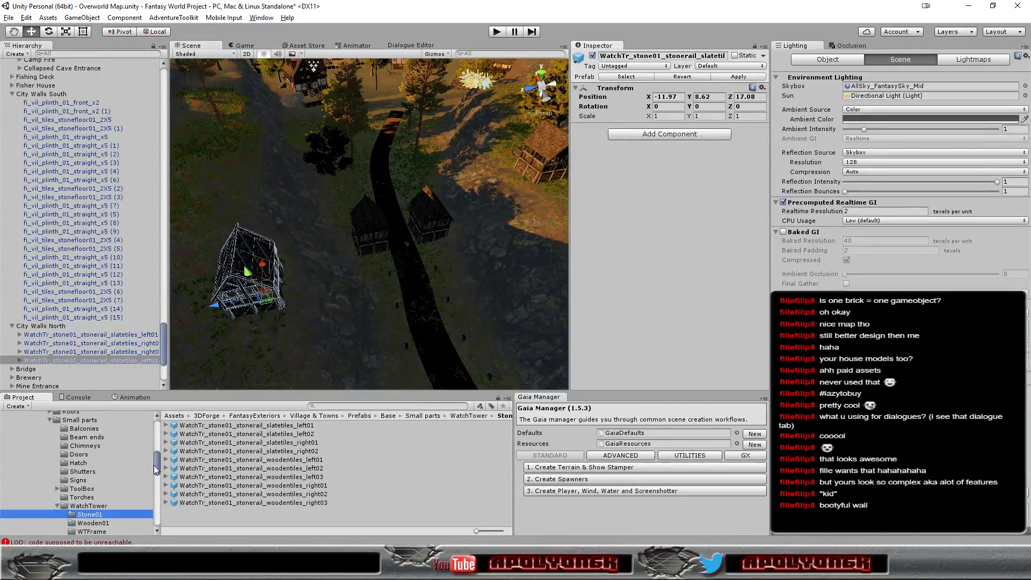
Step: Browse to BPVillageExteriors > Entrances01 and preview the bp_VillageWalls_2_double prefab
{"action": "left_click_drag", "start_coordinate": [153, 465], "coordinate": [144, 441]}
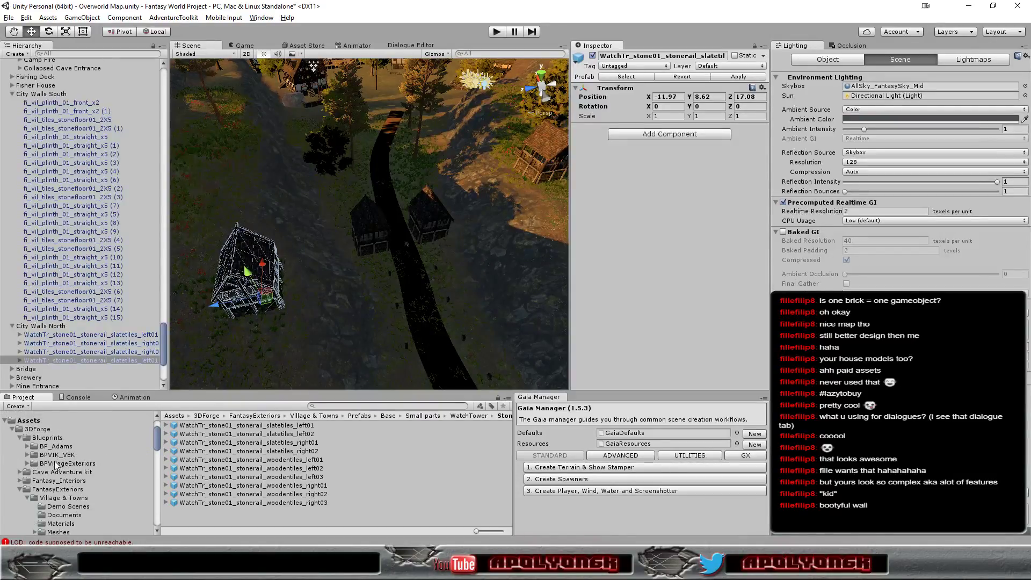
{"action": "left_click", "coordinate": [59, 464]}
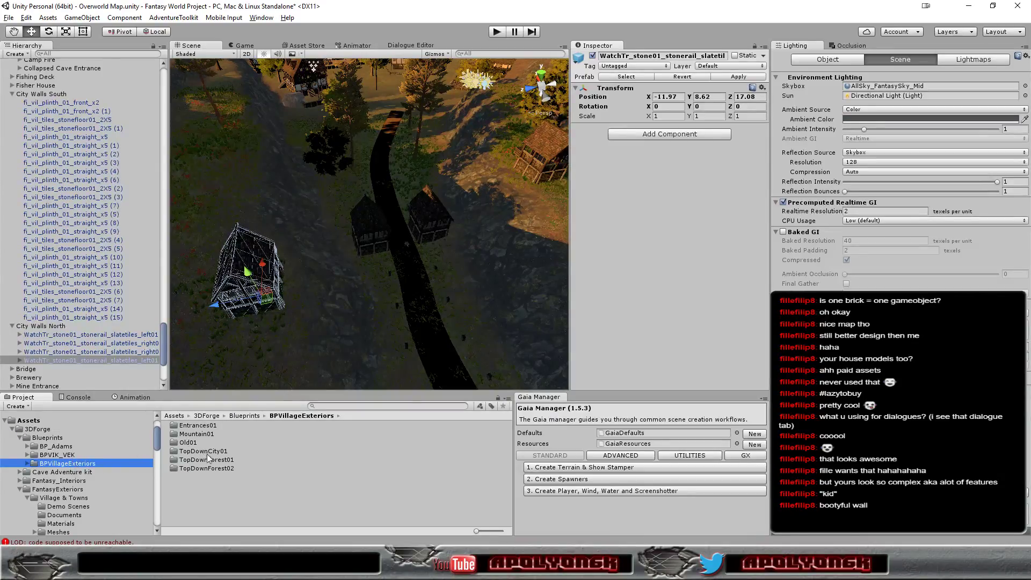
{"action": "double_click", "coordinate": [203, 426]}
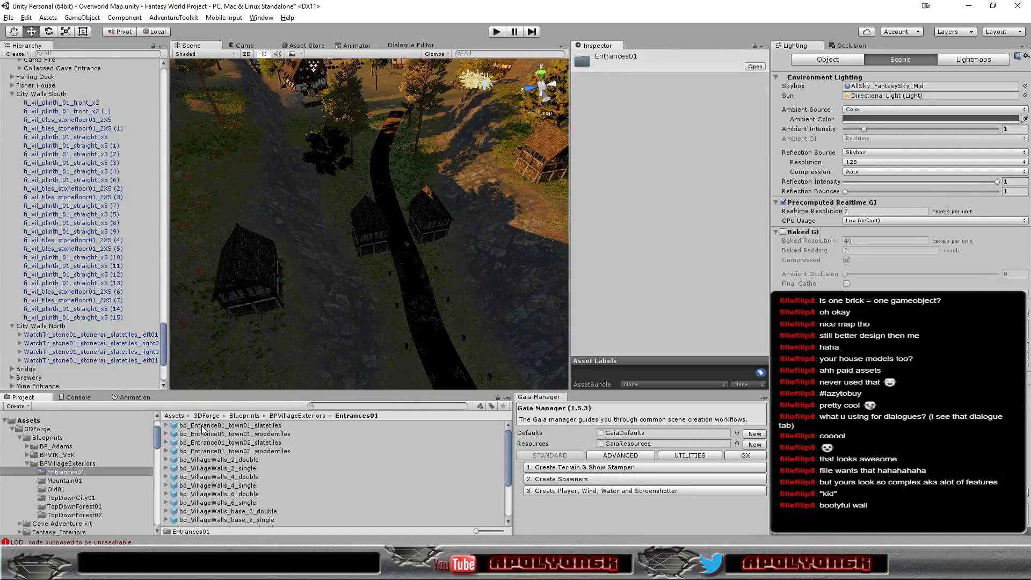
{"action": "left_click", "coordinate": [231, 460]}
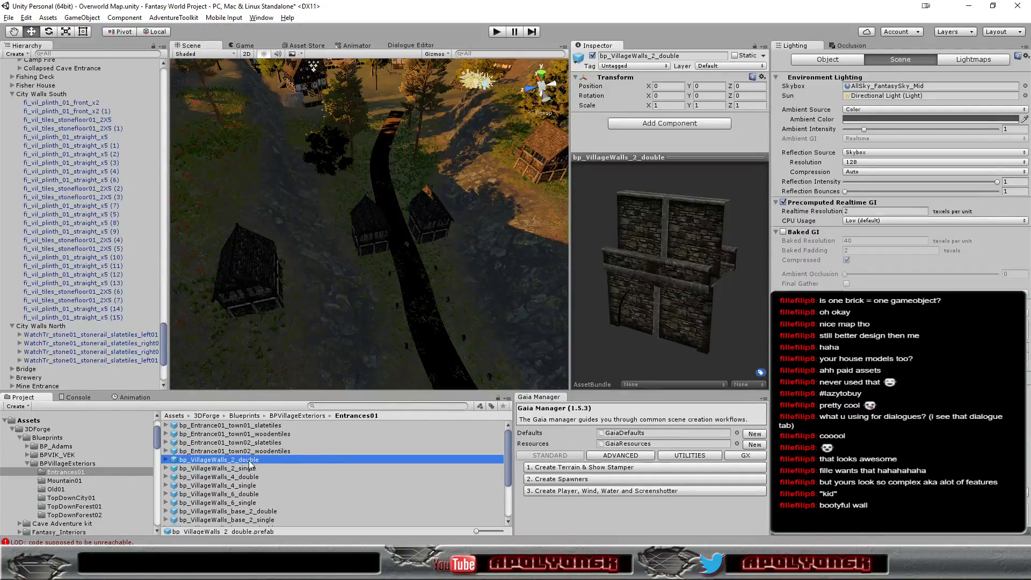
{"action": "left_click_drag", "start_coordinate": [182, 383], "coordinate": [65, 329]}
{"action": "scroll", "coordinate": [327, 257], "scroll_direction": "up", "scroll_amount": 5}
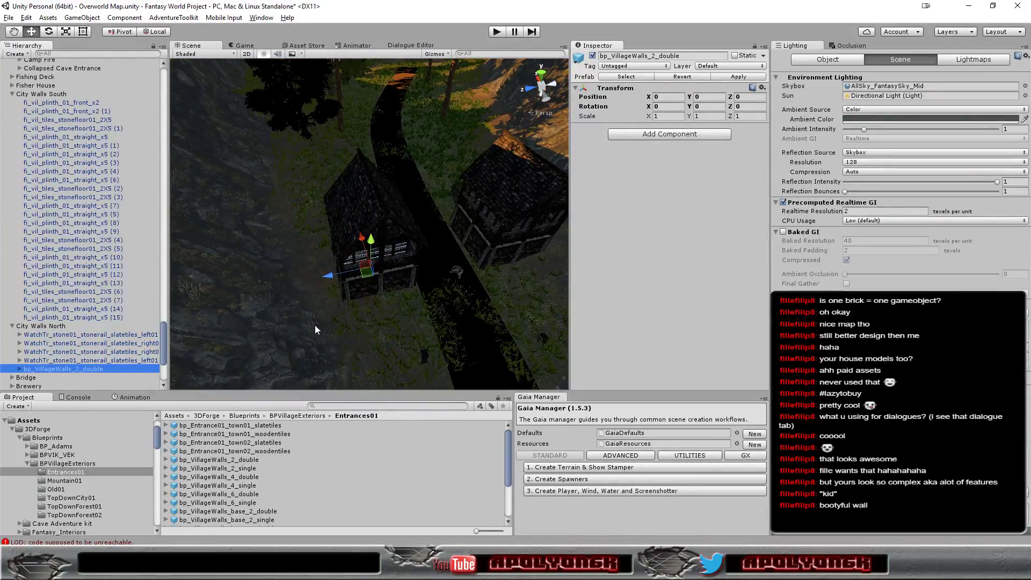
{"action": "mouse_move", "coordinate": [316, 330]}
{"action": "left_mouse_down", "text": "alt"}
{"action": "mouse_move", "coordinate": [336, 303]}
{"action": "mouse_move", "coordinate": [306, 325]}
{"action": "left_mouse_up", "text": "alt"}
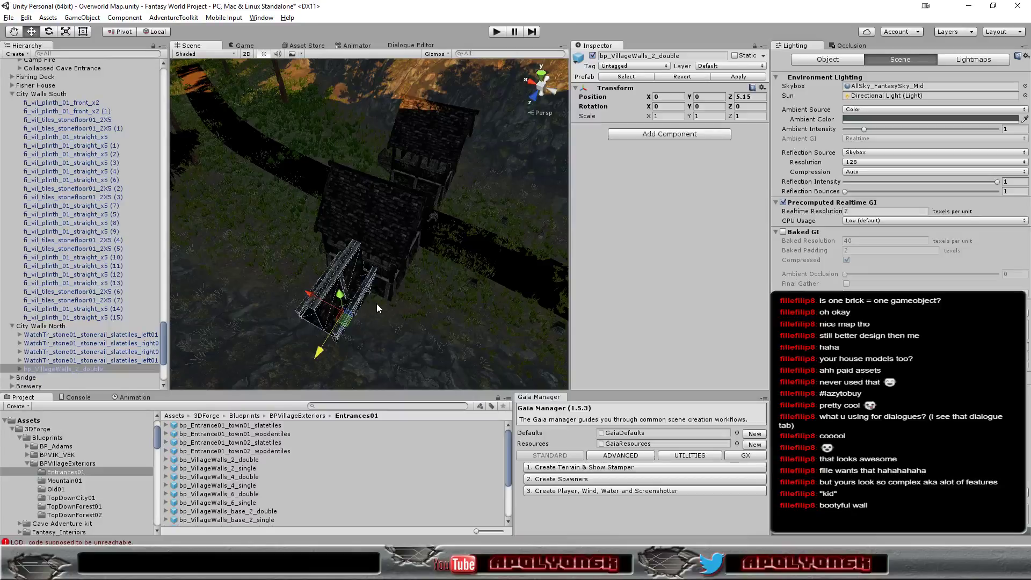
{"action": "left_click_drag", "start_coordinate": [306, 326], "coordinate": [381, 301]}
{"action": "scroll", "coordinate": [376, 304], "scroll_direction": "up", "scroll_amount": 2}
{"action": "mouse_move", "coordinate": [382, 299]}
{"action": "right_mouse_down"}
{"action": "mouse_move", "coordinate": [695, 202]}
{"action": "mouse_move", "coordinate": [544, 299]}
{"action": "right_mouse_up"}
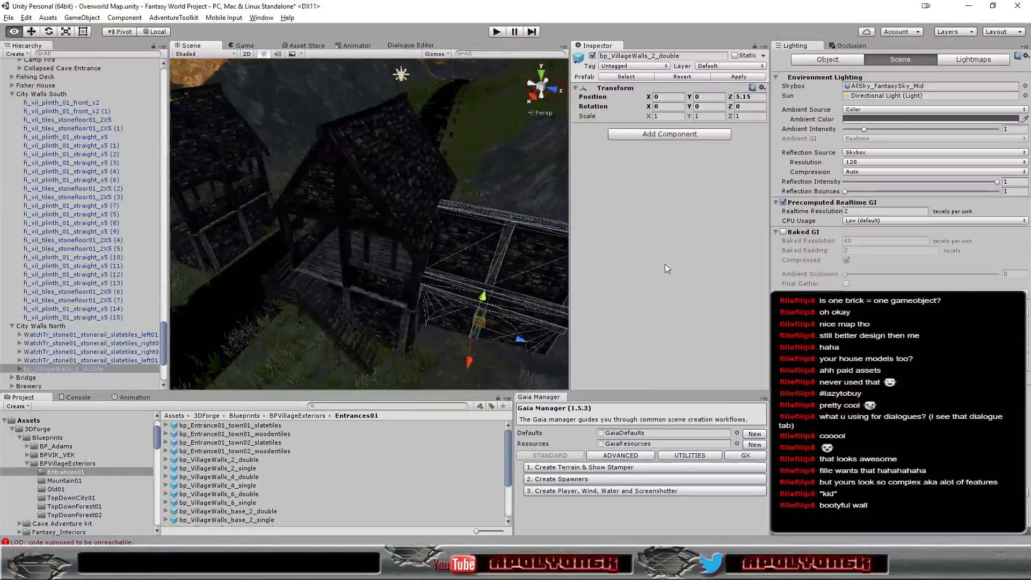
{"action": "scroll", "coordinate": [541, 299], "scroll_direction": "down", "scroll_amount": 2}
{"action": "scroll", "coordinate": [539, 298], "scroll_direction": "down", "scroll_amount": 2}
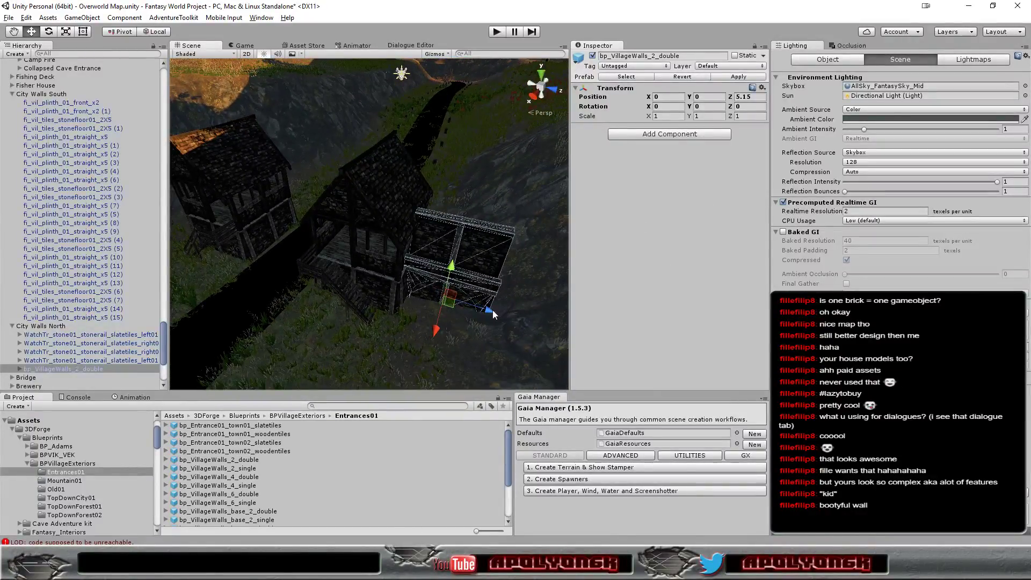
{"action": "left_click_drag", "start_coordinate": [492, 310], "coordinate": [510, 315]}
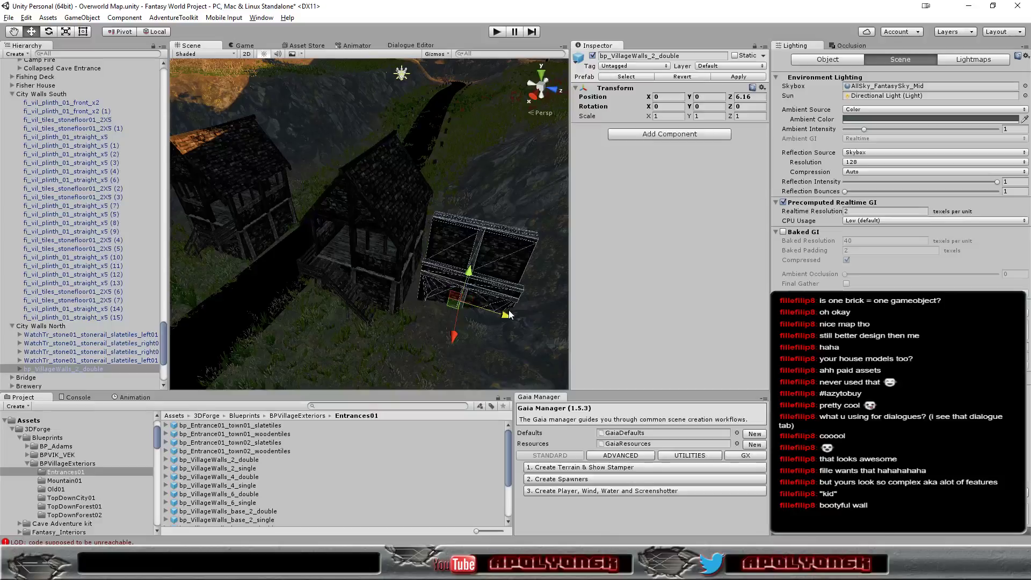
{"action": "scroll", "coordinate": [510, 305], "scroll_direction": "up", "scroll_amount": 2}
{"action": "scroll", "coordinate": [511, 305], "scroll_direction": "up", "scroll_amount": 2}
{"action": "mouse_move", "coordinate": [510, 305]}
{"action": "right_mouse_down"}
{"action": "mouse_move", "coordinate": [425, 266]}
{"action": "mouse_move", "coordinate": [84, 315]}
{"action": "mouse_move", "coordinate": [432, 296]}
{"action": "mouse_move", "coordinate": [524, 304]}
{"action": "right_mouse_up"}
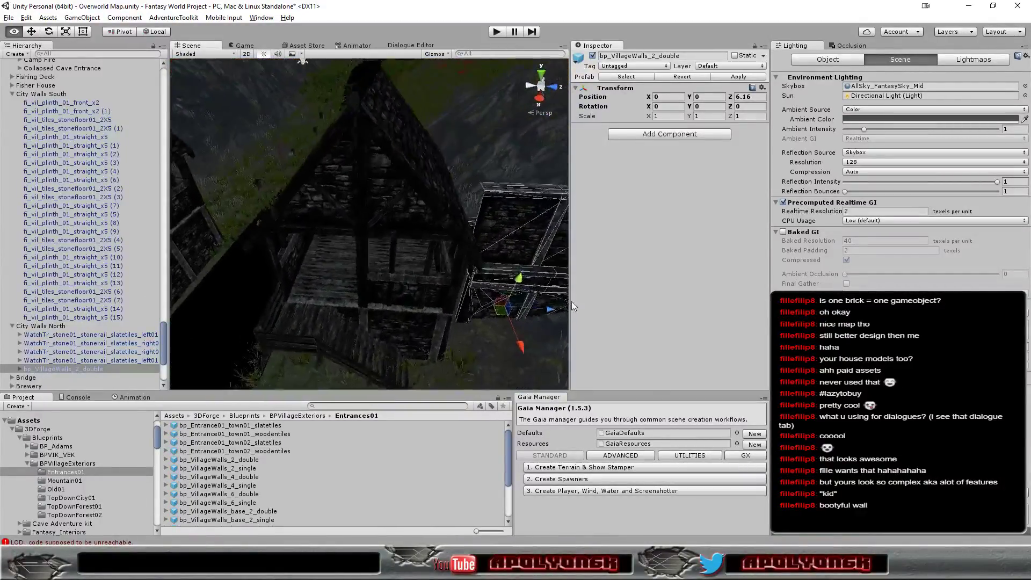
{"action": "key", "text": "Delete"}
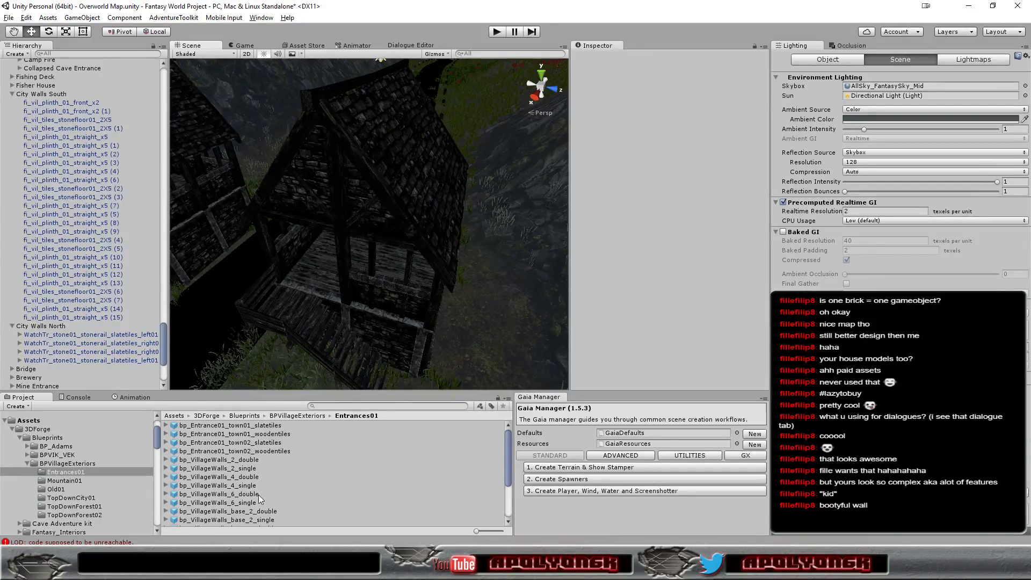
Step: Add bp_VillageWalls_2_single to the scene and position it at X 1.46, Z 5.08
{"action": "left_click", "coordinate": [250, 469]}
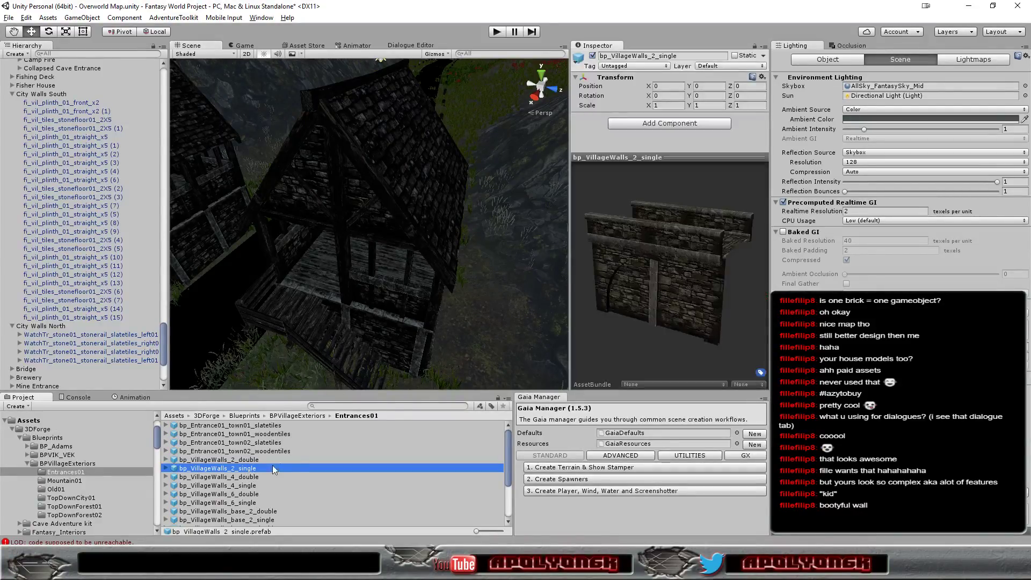
{"action": "left_click_drag", "start_coordinate": [659, 312], "coordinate": [682, 344]}
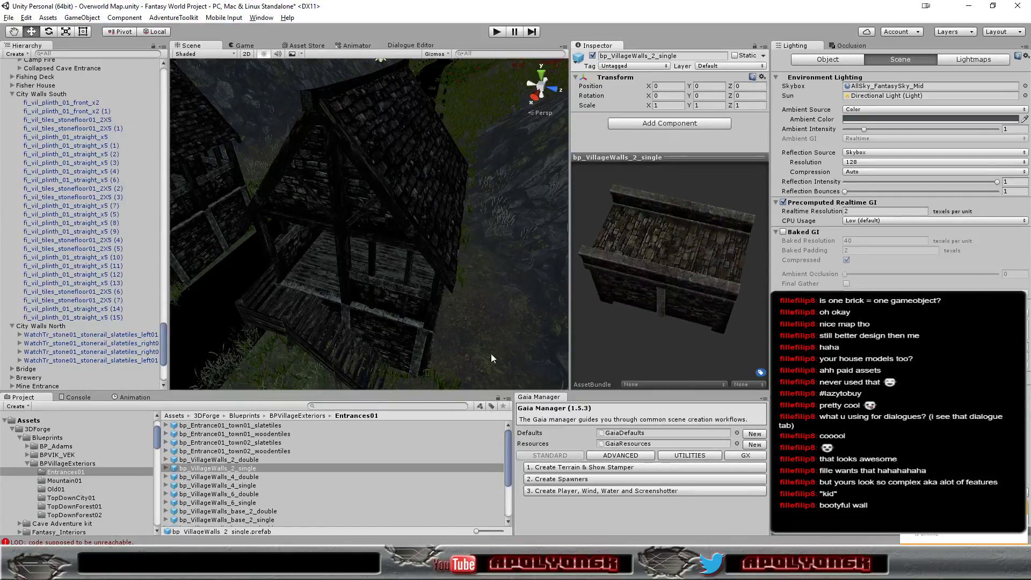
{"action": "left_click_drag", "start_coordinate": [247, 468], "coordinate": [54, 330]}
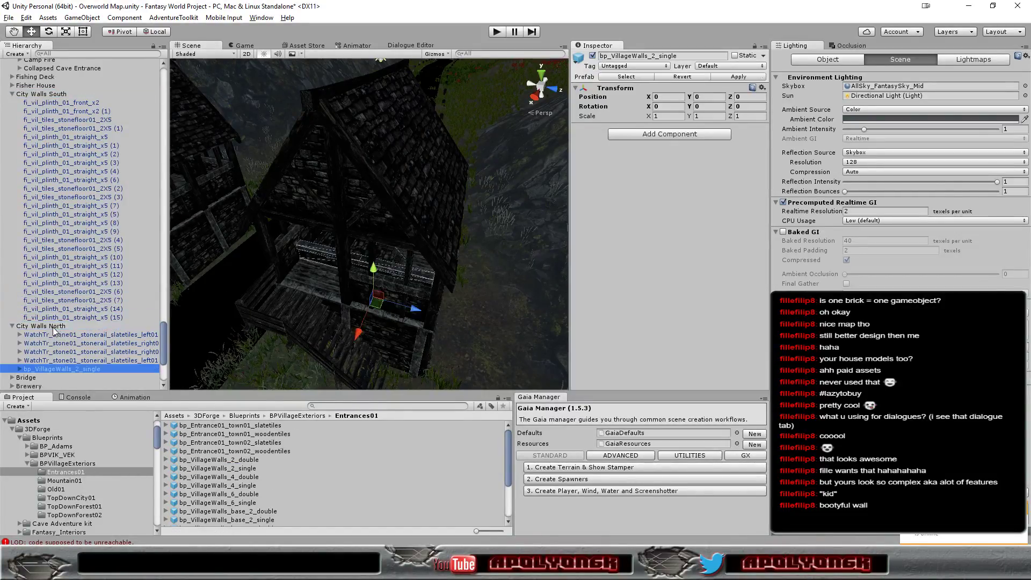
{"action": "left_click_drag", "start_coordinate": [418, 311], "coordinate": [527, 327]}
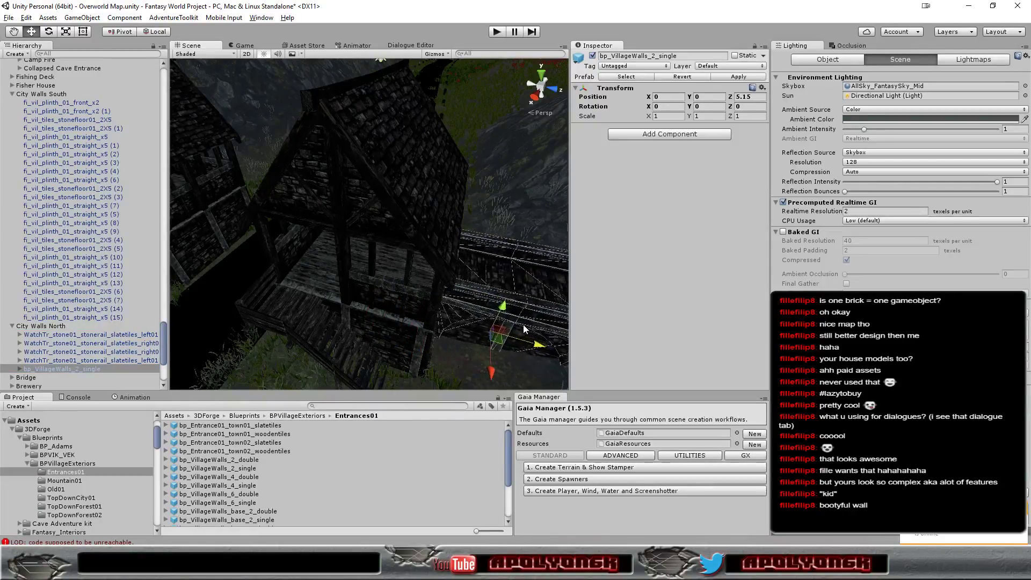
{"action": "mouse_move", "coordinate": [497, 372]}
{"action": "left_mouse_down"}
{"action": "mouse_move", "coordinate": [501, 404]}
{"action": "mouse_move", "coordinate": [544, 383]}
{"action": "left_mouse_up"}
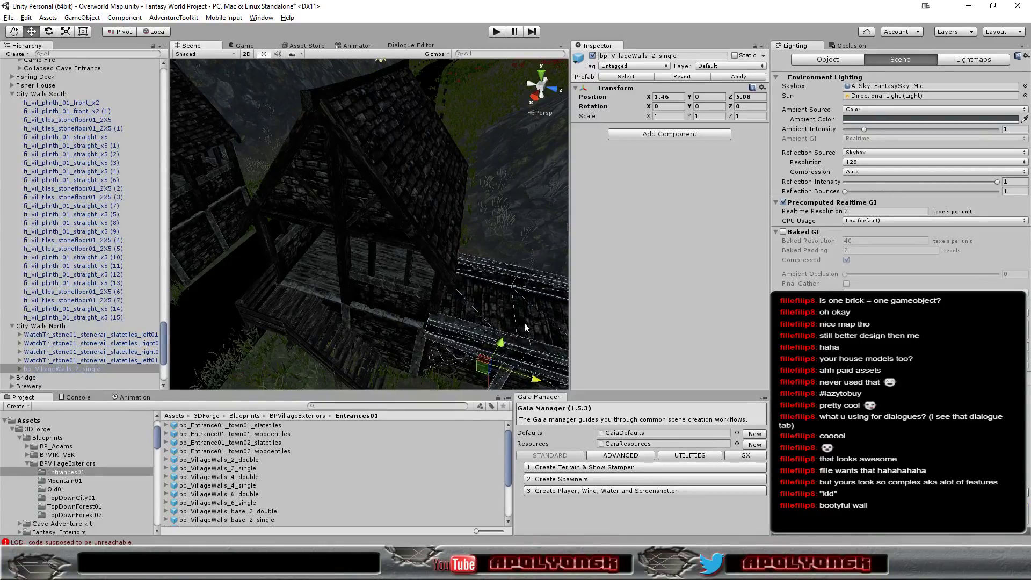
{"action": "mouse_move", "coordinate": [524, 322]}
{"action": "left_mouse_down", "text": "alt"}
{"action": "mouse_move", "coordinate": [399, 269]}
{"action": "mouse_move", "coordinate": [567, 272]}
{"action": "mouse_move", "coordinate": [361, 276]}
{"action": "left_mouse_up", "text": "alt"}
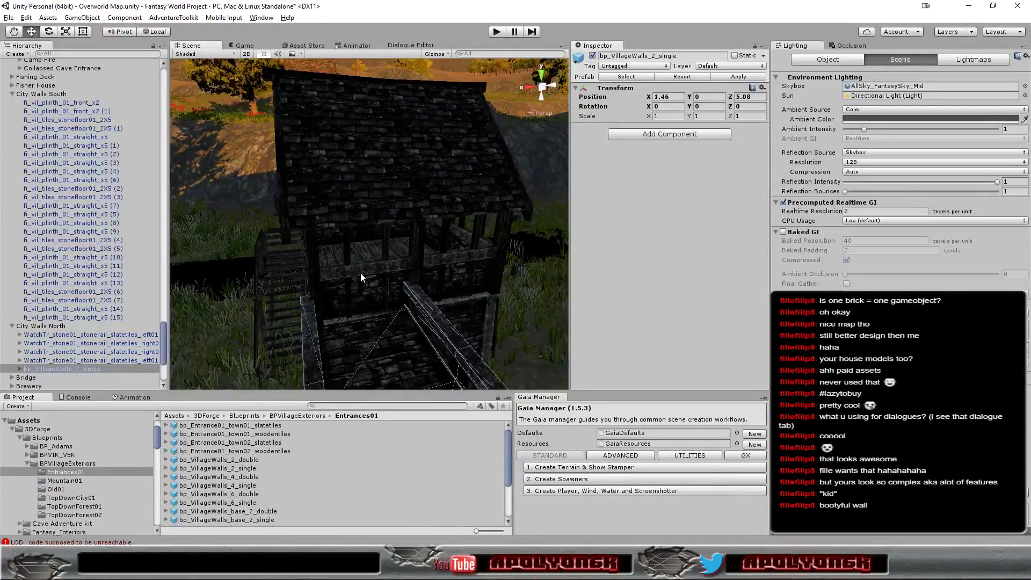
Step: Select the watchtower and its parts, viewing it from the gable front
{"action": "left_click", "coordinate": [361, 273]}
{"action": "left_click", "coordinate": [363, 283]}
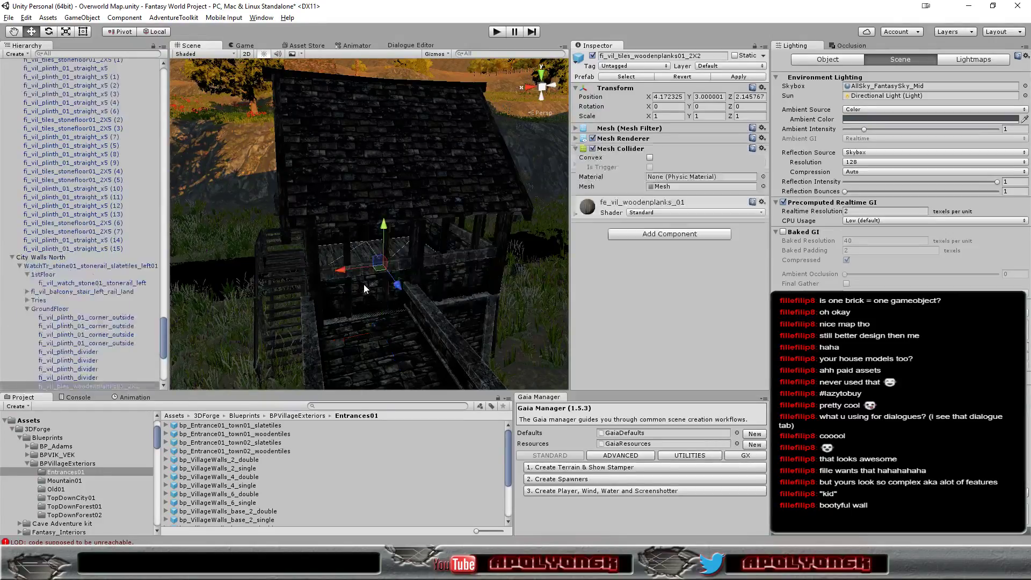
{"action": "left_click", "coordinate": [365, 291]}
{"action": "left_click", "coordinate": [360, 283]}
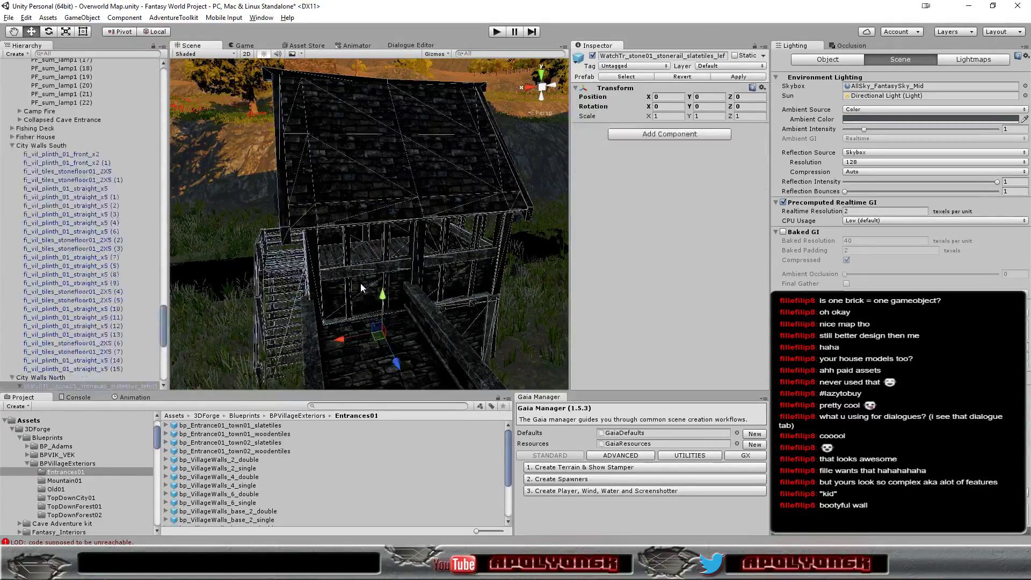
{"action": "left_click_drag", "start_coordinate": [407, 303], "coordinate": [621, 280], "text": "alt"}
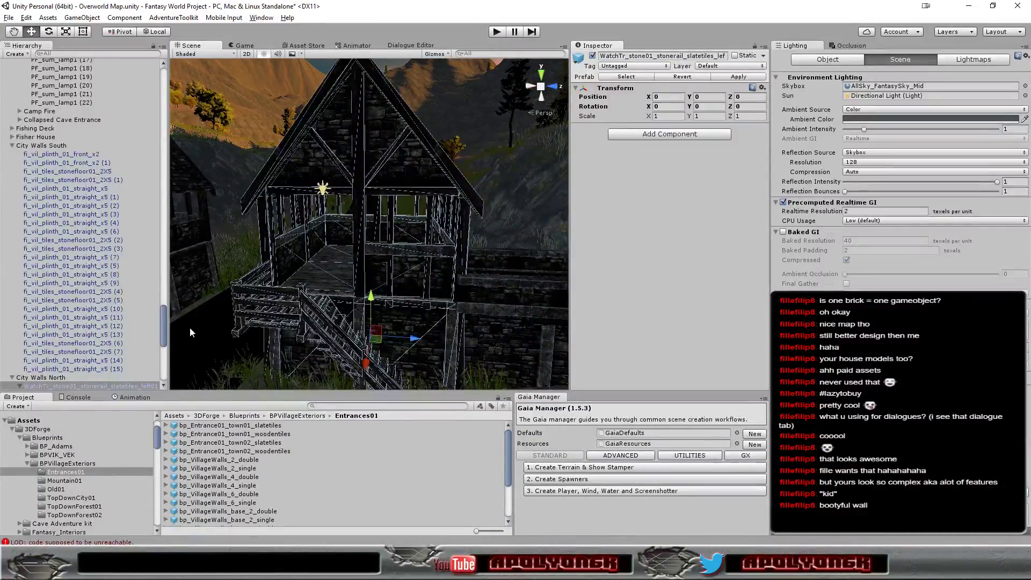
{"action": "left_click_drag", "start_coordinate": [160, 325], "coordinate": [165, 338]}
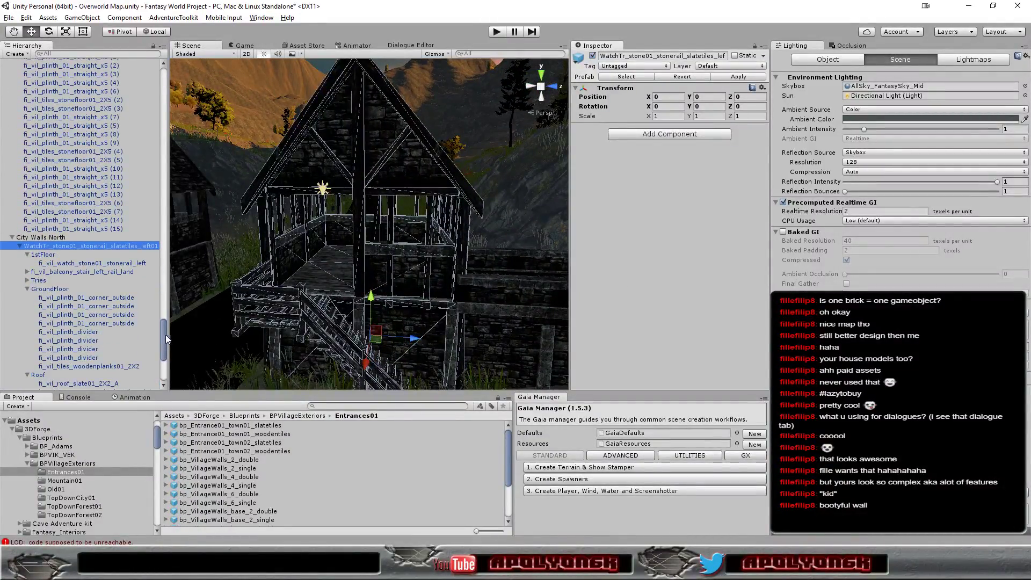
Step: Inspect the tower's left stone railing from several angles, then collapse the tower in the Hierarchy
{"action": "left_click", "coordinate": [50, 264]}
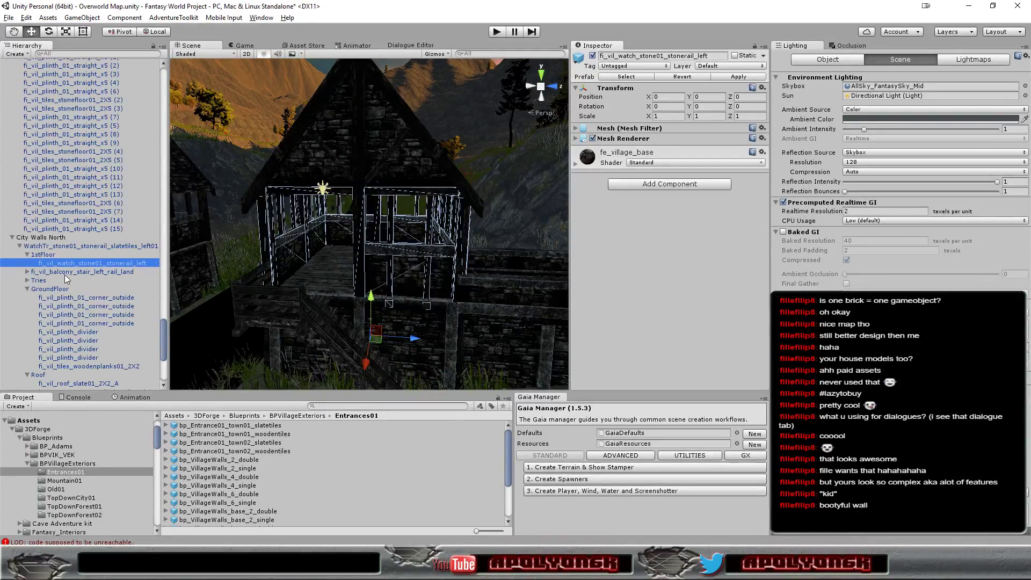
{"action": "mouse_move", "coordinate": [227, 266]}
{"action": "left_mouse_down", "text": "alt"}
{"action": "mouse_move", "coordinate": [183, 294]}
{"action": "mouse_move", "coordinate": [639, 270]}
{"action": "mouse_move", "coordinate": [346, 297]}
{"action": "left_mouse_up", "text": "alt"}
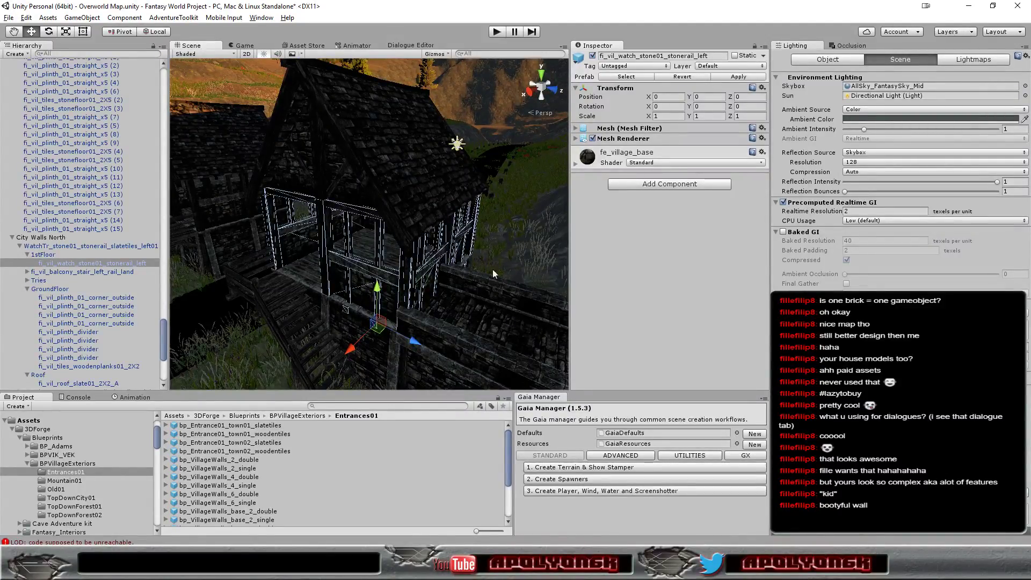
{"action": "mouse_move", "coordinate": [488, 284]}
{"action": "left_mouse_down", "text": "alt"}
{"action": "mouse_move", "coordinate": [460, 292]}
{"action": "mouse_move", "coordinate": [563, 311]}
{"action": "left_mouse_up", "text": "alt"}
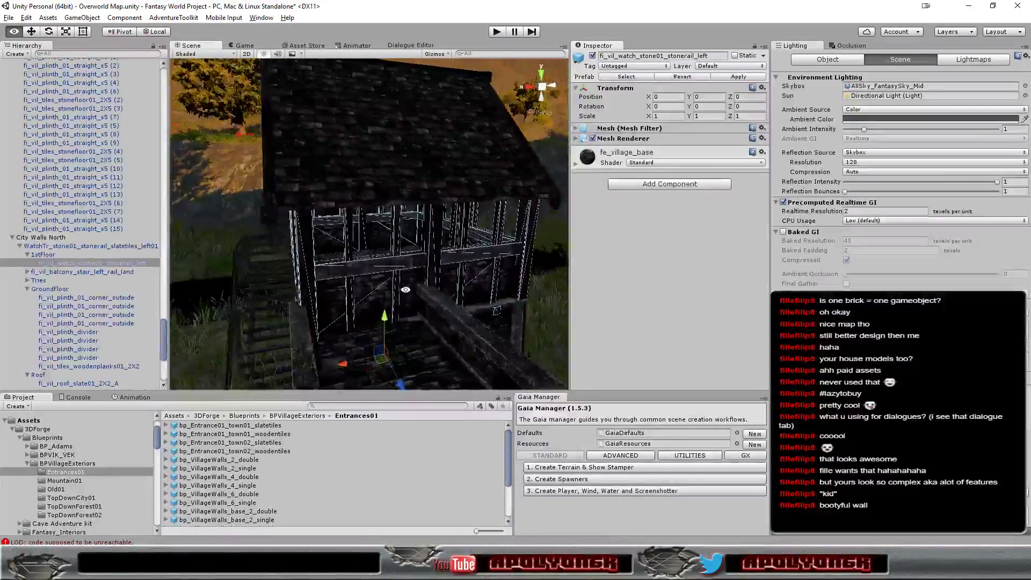
{"action": "scroll", "coordinate": [503, 293], "scroll_direction": "down", "scroll_amount": 5}
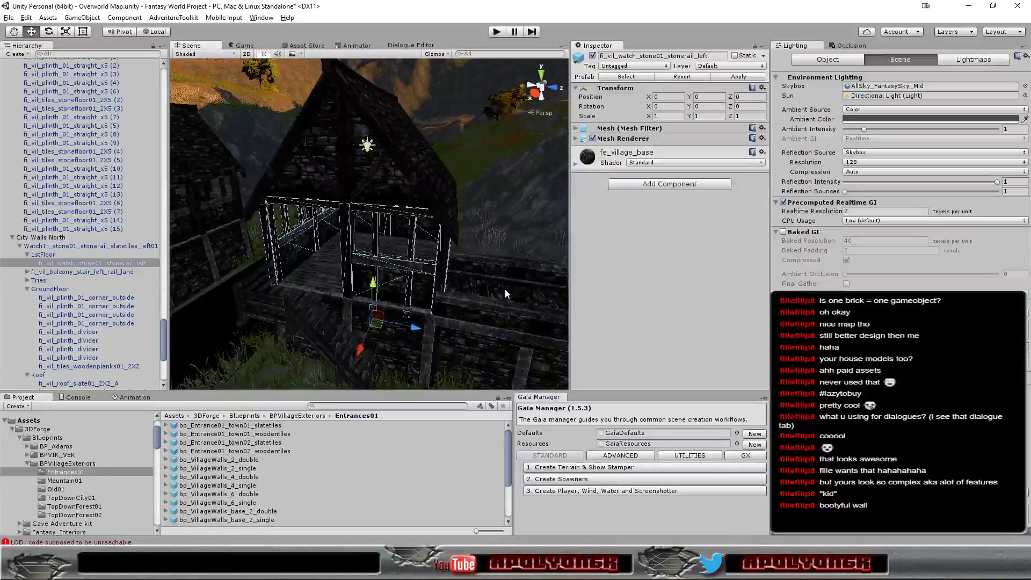
{"action": "left_click_drag", "start_coordinate": [507, 290], "coordinate": [374, 278], "text": "alt"}
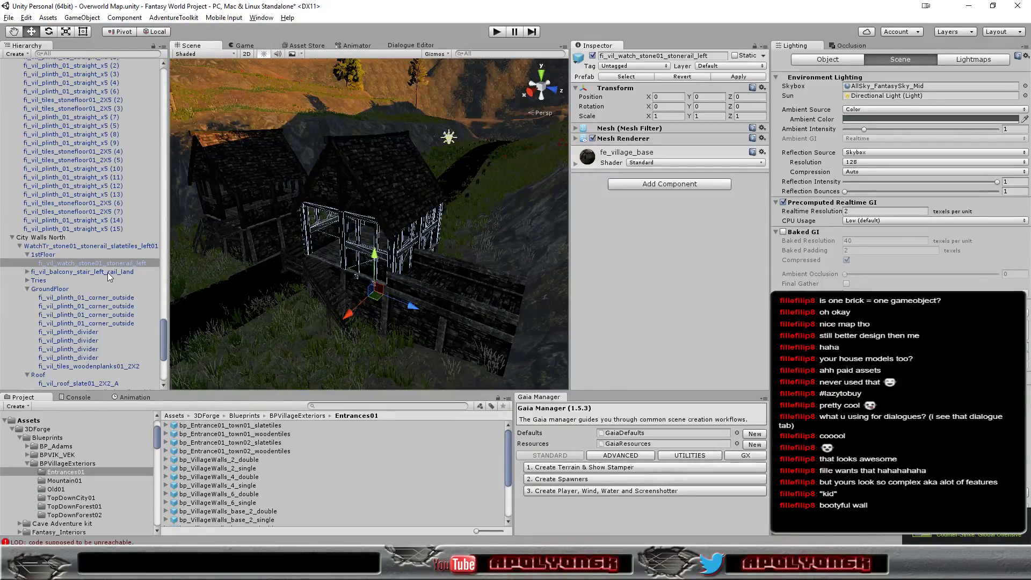
{"action": "left_click", "coordinate": [20, 246]}
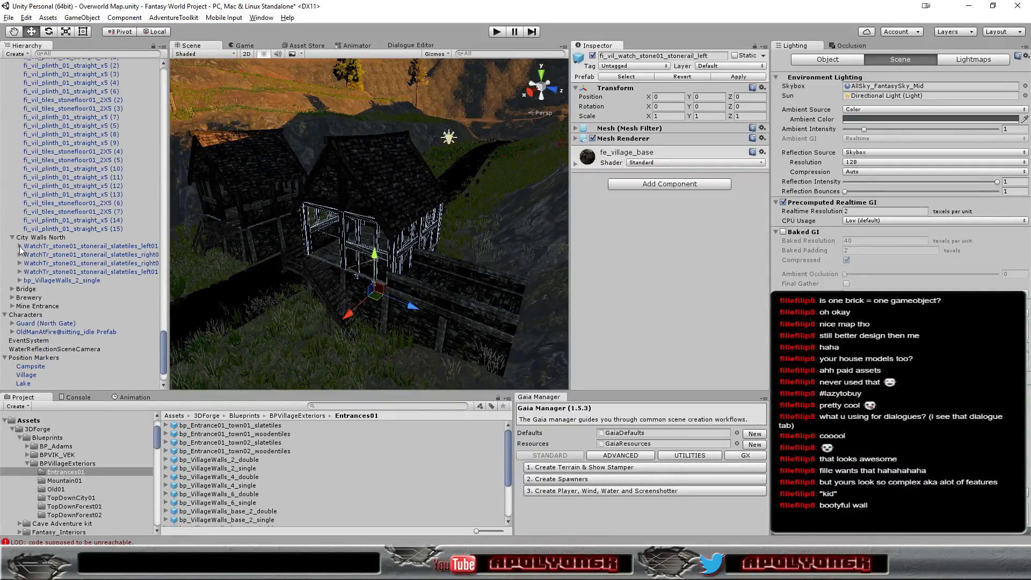
Step: Duplicate bp_VillageWalls_2_single and vertex-snap the copy onto the first wall's end at Z 10.08
{"action": "left_click", "coordinate": [76, 281]}
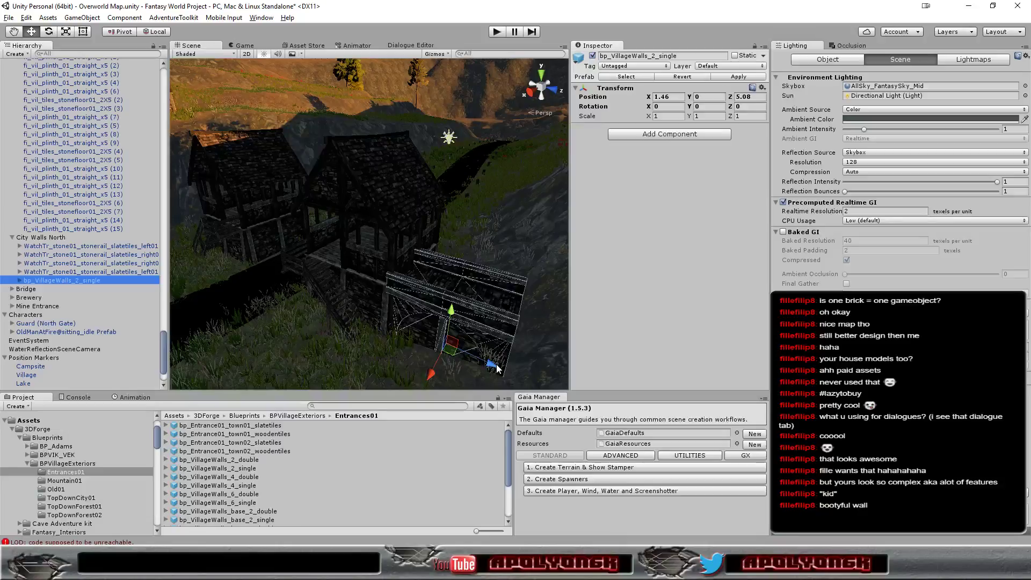
{"action": "key", "text": "ctrl+d"}
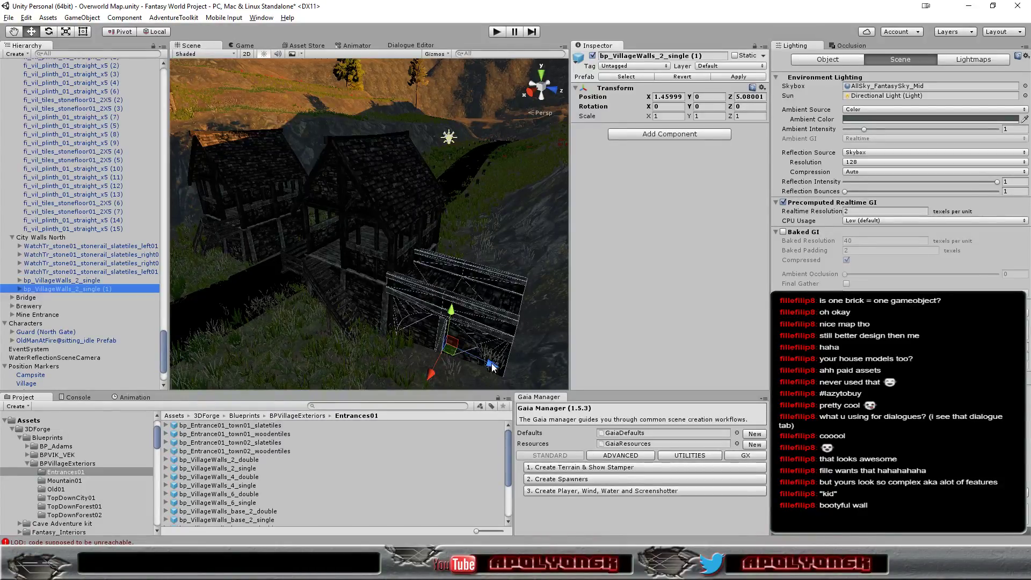
{"action": "left_click_drag", "start_coordinate": [493, 367], "coordinate": [604, 385]}
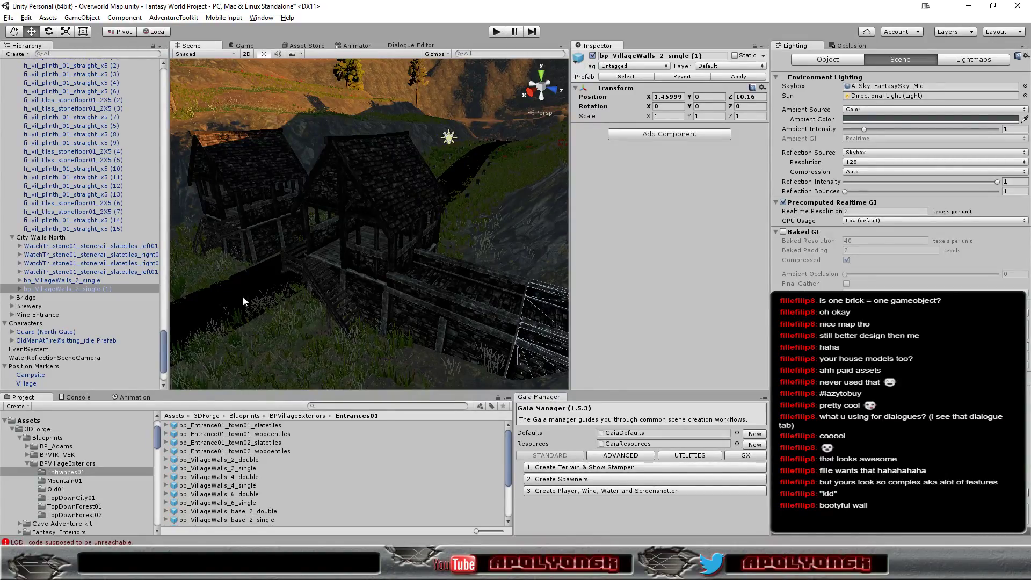
{"action": "double_click", "coordinate": [90, 288]}
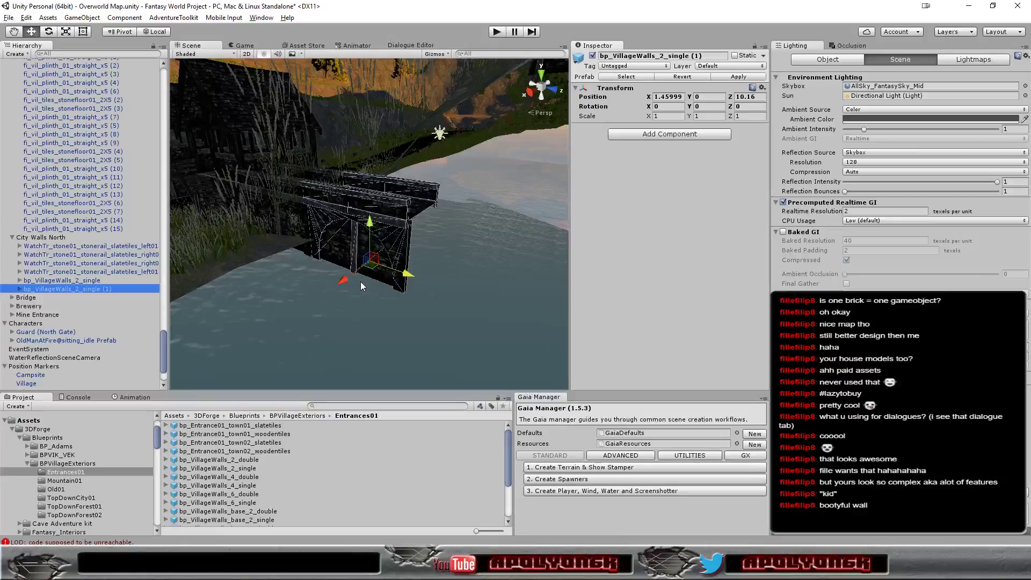
{"action": "mouse_move", "coordinate": [360, 282]}
{"action": "left_mouse_down", "text": "alt"}
{"action": "mouse_move", "coordinate": [498, 340]}
{"action": "mouse_move", "coordinate": [373, 290]}
{"action": "mouse_move", "coordinate": [333, 291]}
{"action": "left_mouse_up", "text": "alt"}
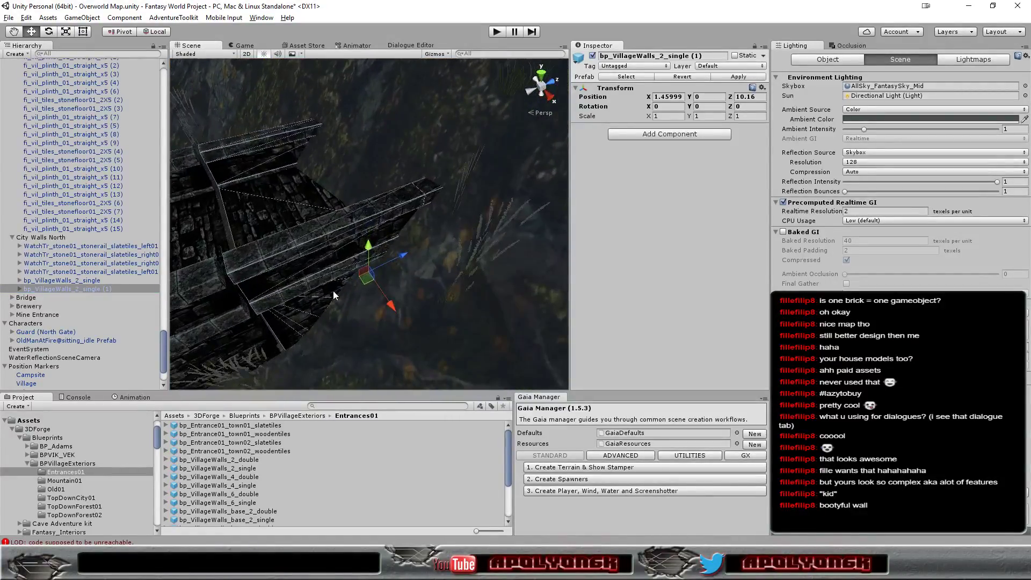
{"action": "key", "text": "v"}
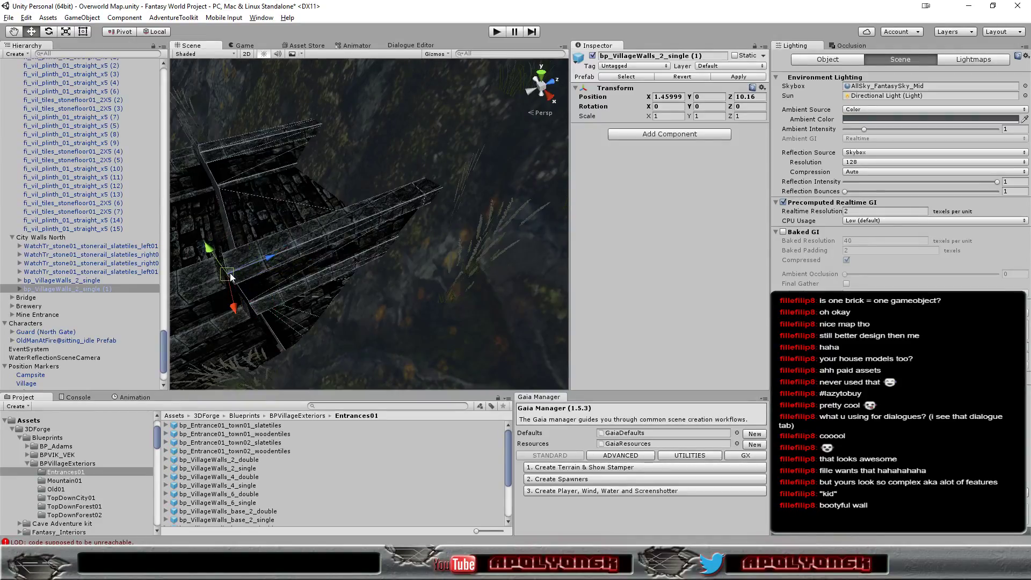
{"action": "left_click_drag", "start_coordinate": [230, 273], "coordinate": [220, 278]}
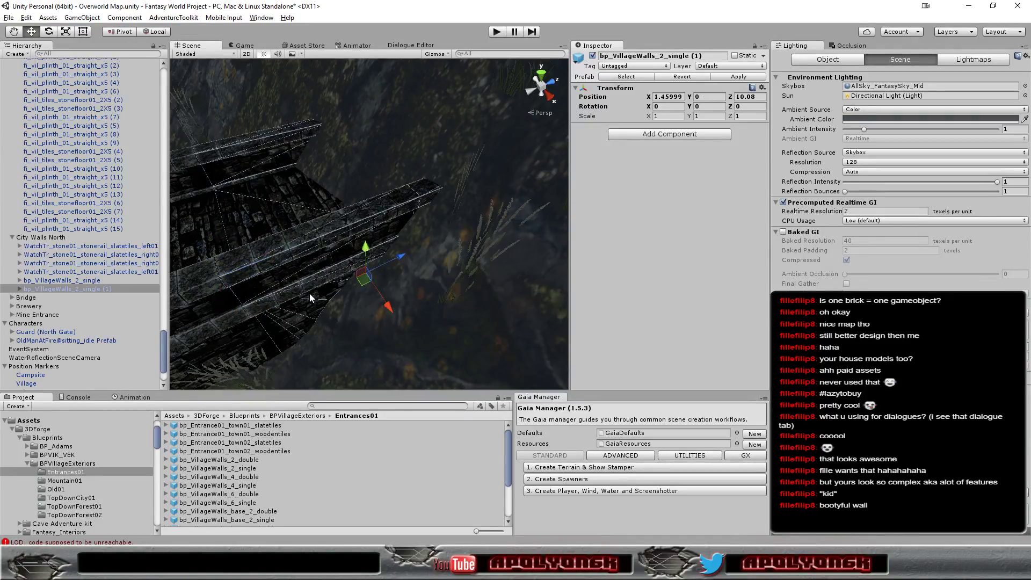
Step: Orbit and zoom around the extended wall to check it from low and high angles
{"action": "scroll", "coordinate": [309, 293], "scroll_direction": "down", "scroll_amount": 5}
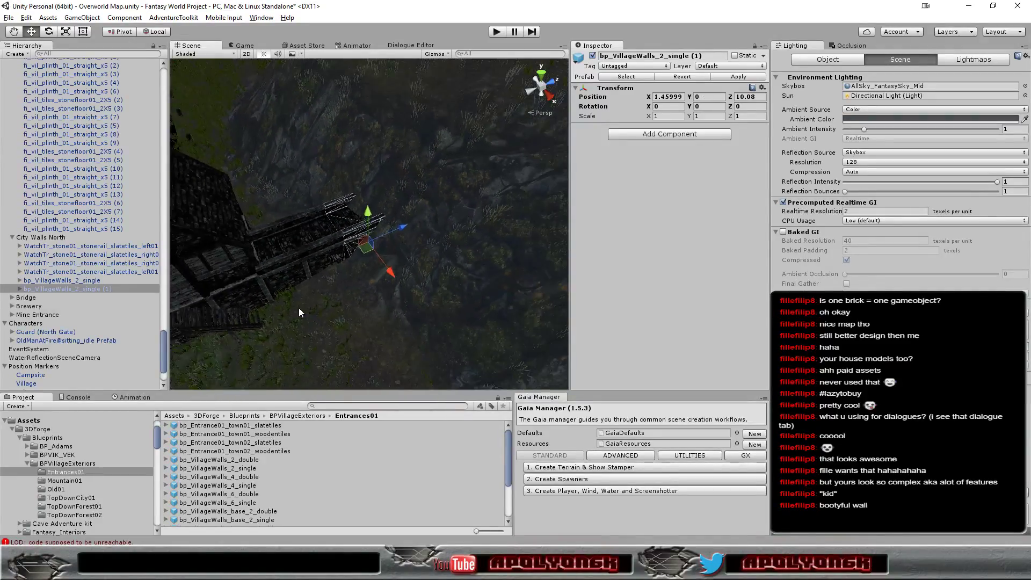
{"action": "mouse_move", "coordinate": [298, 308]}
{"action": "left_mouse_down", "text": "alt"}
{"action": "mouse_move", "coordinate": [633, 217]}
{"action": "mouse_move", "coordinate": [784, 306]}
{"action": "mouse_move", "coordinate": [928, 280]}
{"action": "mouse_move", "coordinate": [324, 295]}
{"action": "left_mouse_up", "text": "alt"}
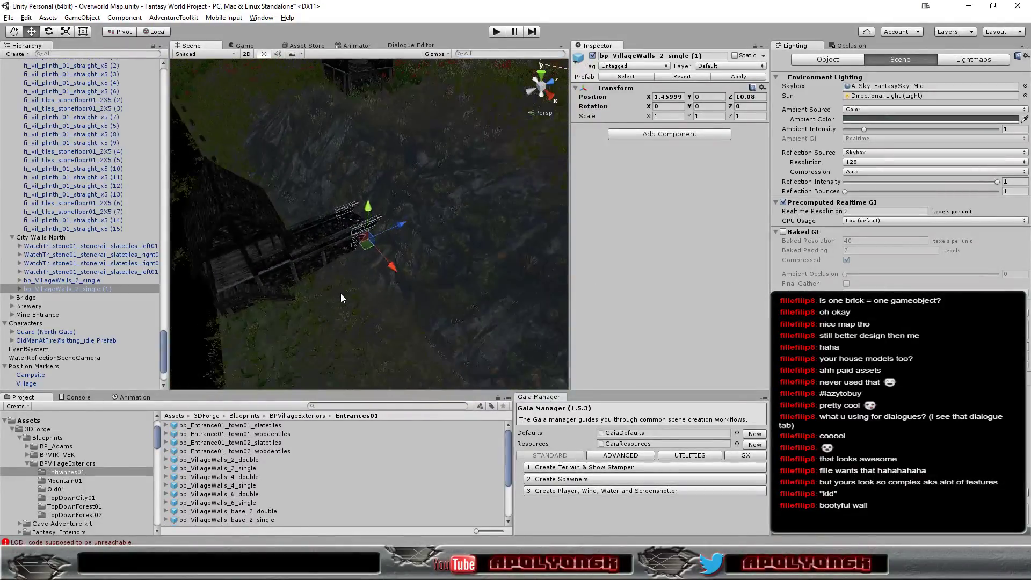
{"action": "scroll", "coordinate": [322, 286], "scroll_direction": "down", "scroll_amount": 2}
{"action": "scroll", "coordinate": [307, 297], "scroll_direction": "down", "scroll_amount": 3}
{"action": "scroll", "coordinate": [301, 305], "scroll_direction": "down", "scroll_amount": 2}
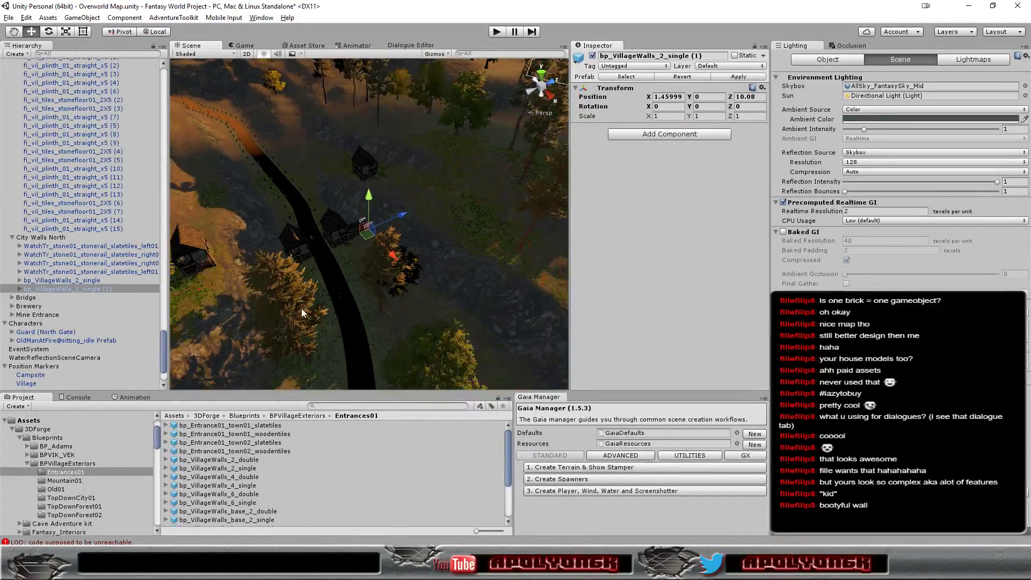
{"action": "mouse_move", "coordinate": [301, 309]}
{"action": "left_mouse_down", "text": "alt"}
{"action": "mouse_move", "coordinate": [647, 356]}
{"action": "mouse_move", "coordinate": [685, 276]}
{"action": "mouse_move", "coordinate": [682, 199]}
{"action": "mouse_move", "coordinate": [281, 305]}
{"action": "mouse_move", "coordinate": [691, 296]}
{"action": "mouse_move", "coordinate": [646, 267]}
{"action": "left_mouse_up", "text": "alt"}
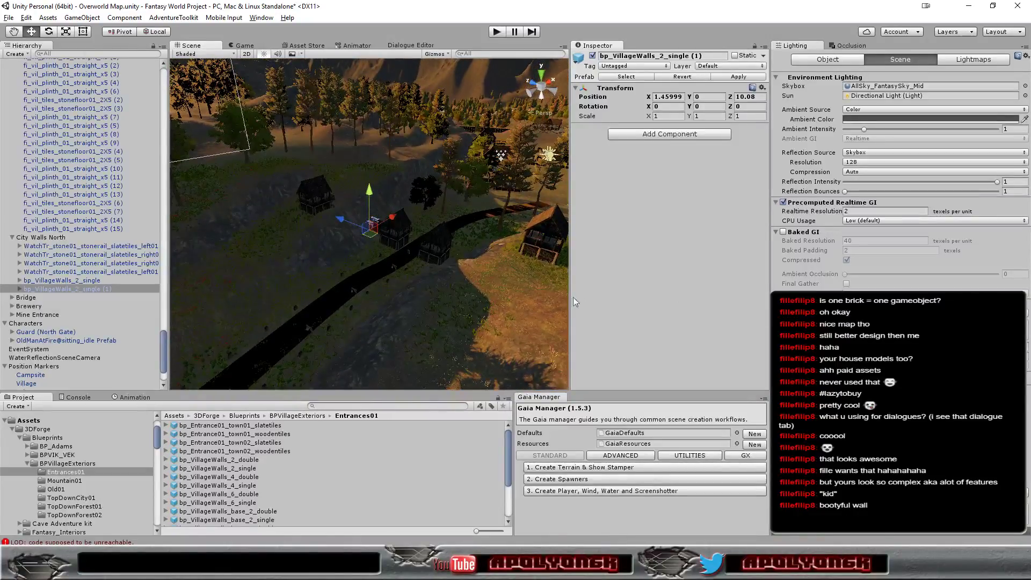
{"action": "scroll", "coordinate": [497, 332], "scroll_direction": "up", "scroll_amount": 2}
{"action": "scroll", "coordinate": [497, 332], "scroll_direction": "up", "scroll_amount": 1}
{"action": "scroll", "coordinate": [498, 332], "scroll_direction": "up", "scroll_amount": 2}
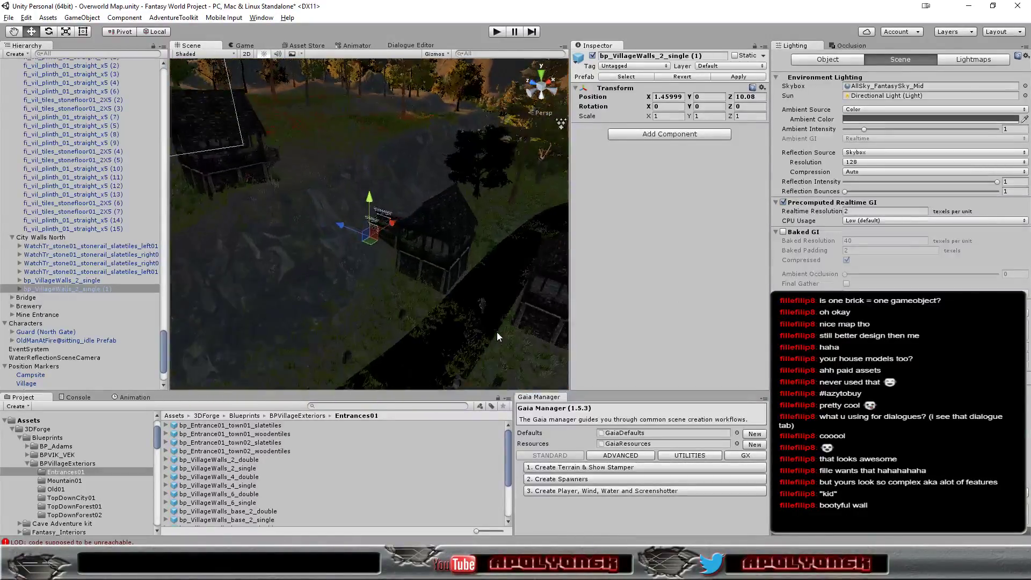
{"action": "scroll", "coordinate": [498, 331], "scroll_direction": "up", "scroll_amount": 2}
{"action": "scroll", "coordinate": [497, 330], "scroll_direction": "up", "scroll_amount": 2}
{"action": "scroll", "coordinate": [498, 330], "scroll_direction": "up", "scroll_amount": 2}
{"action": "mouse_move", "coordinate": [498, 329]}
{"action": "left_mouse_down", "text": "alt"}
{"action": "mouse_move", "coordinate": [574, 283]}
{"action": "mouse_move", "coordinate": [542, 307]}
{"action": "mouse_move", "coordinate": [377, 317]}
{"action": "mouse_move", "coordinate": [216, 269]}
{"action": "mouse_move", "coordinate": [526, 254]}
{"action": "mouse_move", "coordinate": [542, 293]}
{"action": "mouse_move", "coordinate": [522, 229]}
{"action": "left_mouse_up", "text": "alt"}
Step: Duplicate the wall's two bridge arch halves, slide them along the wall, and parent them under City Walls North
{"action": "left_click", "coordinate": [521, 229]}
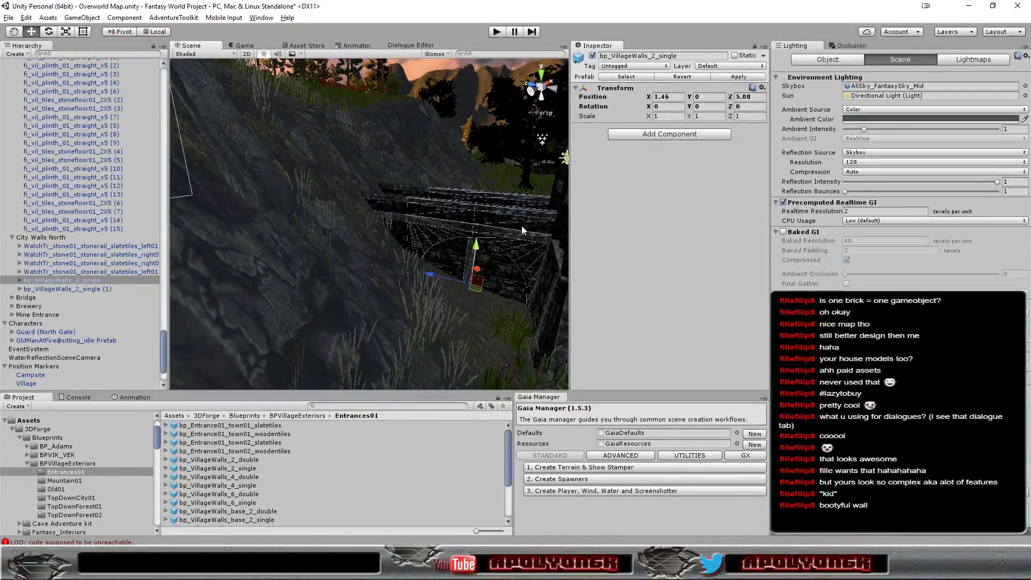
{"action": "scroll", "coordinate": [492, 246], "scroll_direction": "down", "scroll_amount": 5}
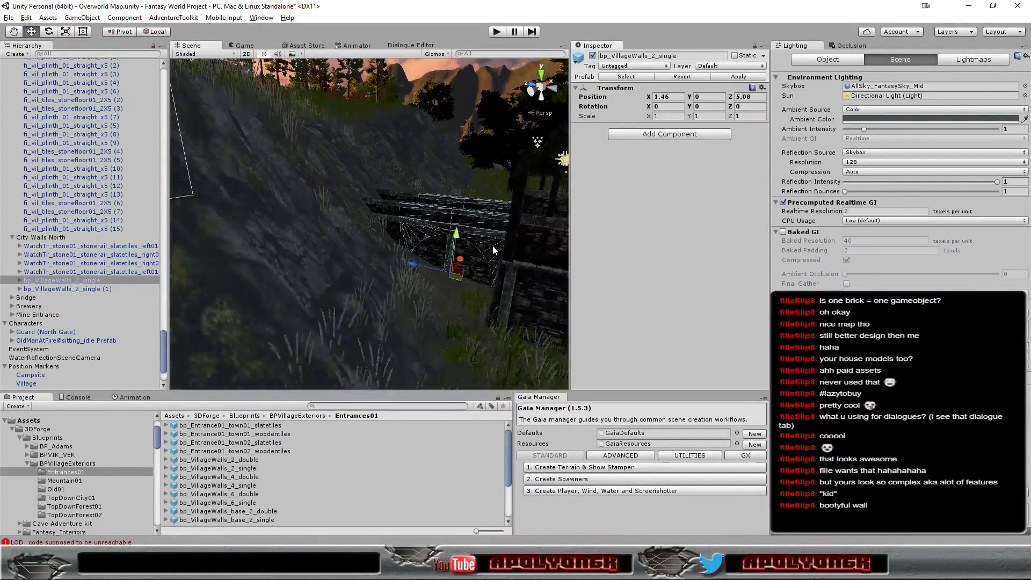
{"action": "left_click", "coordinate": [19, 280]}
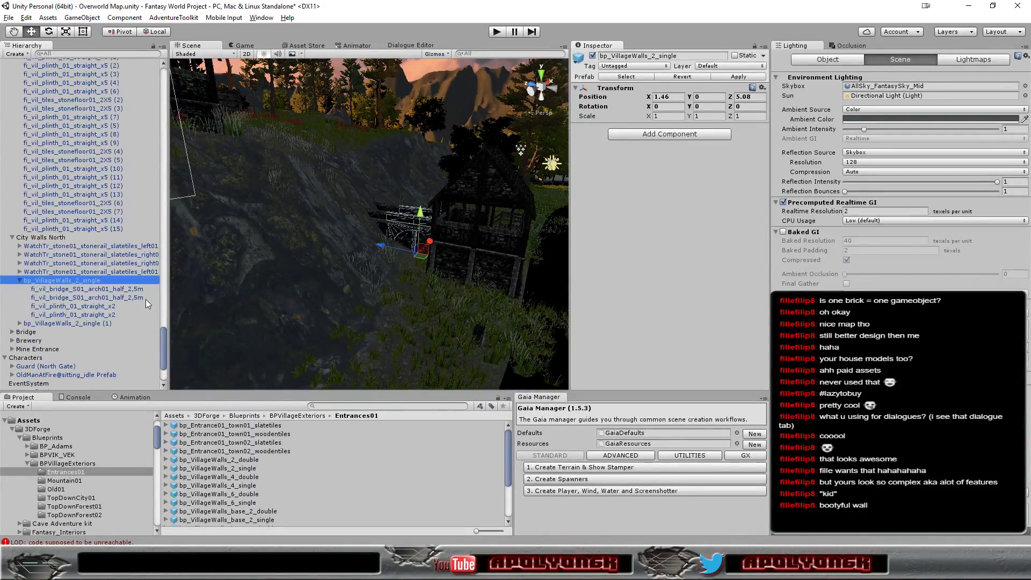
{"action": "left_click", "coordinate": [106, 290]}
{"action": "left_click", "coordinate": [113, 298], "text": "ctrl"}
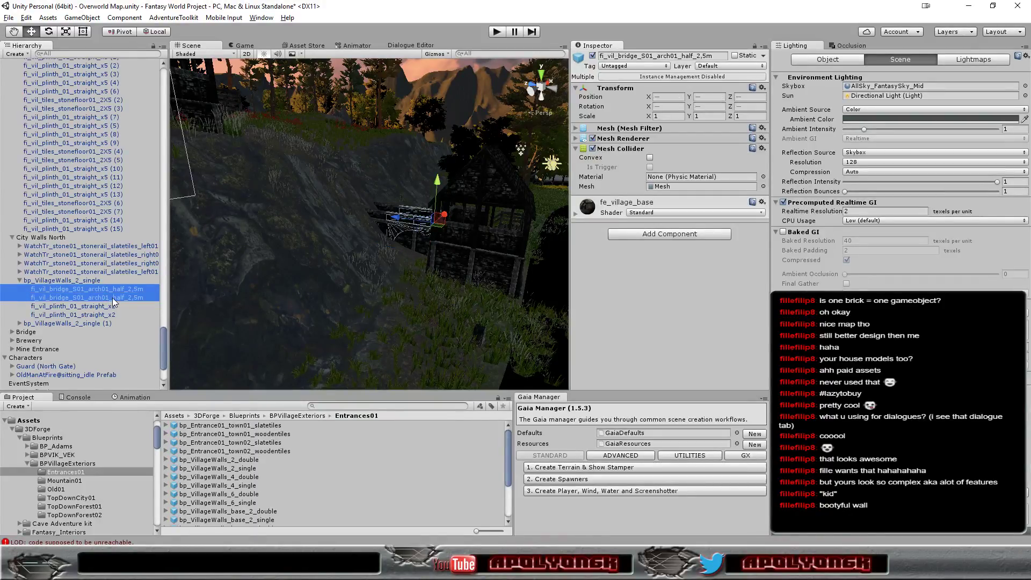
{"action": "scroll", "coordinate": [389, 294], "scroll_direction": "down", "scroll_amount": 2}
{"action": "scroll", "coordinate": [389, 294], "scroll_direction": "down", "scroll_amount": 2}
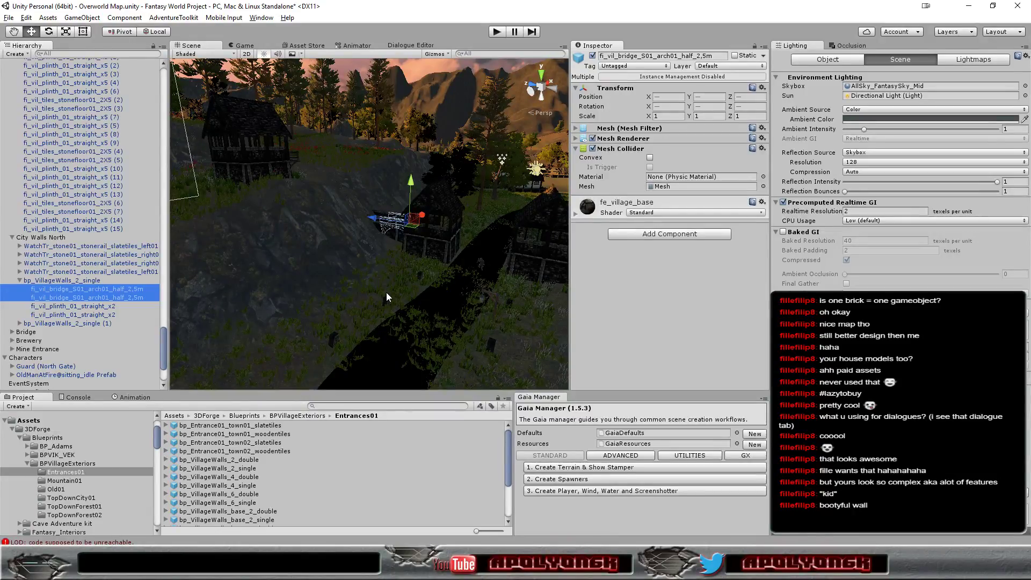
{"action": "key", "text": "ctrl+d"}
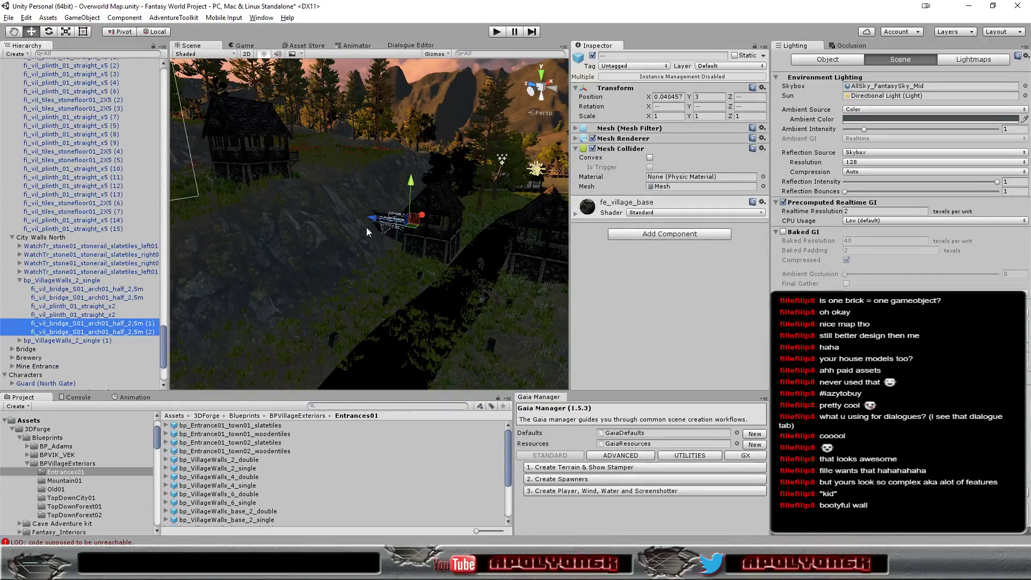
{"action": "left_click_drag", "start_coordinate": [371, 218], "coordinate": [446, 234]}
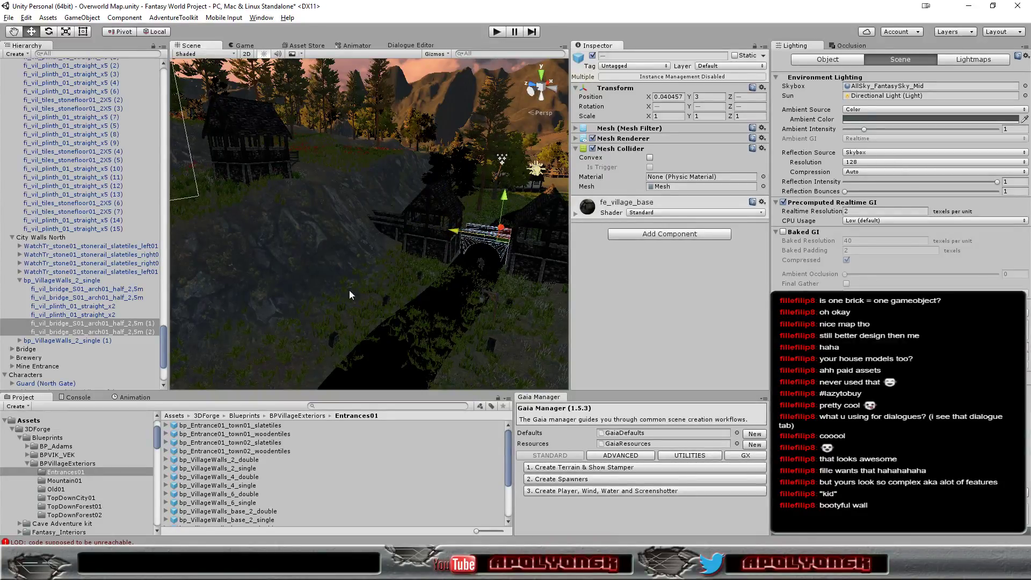
{"action": "left_click_drag", "start_coordinate": [85, 325], "coordinate": [63, 247]}
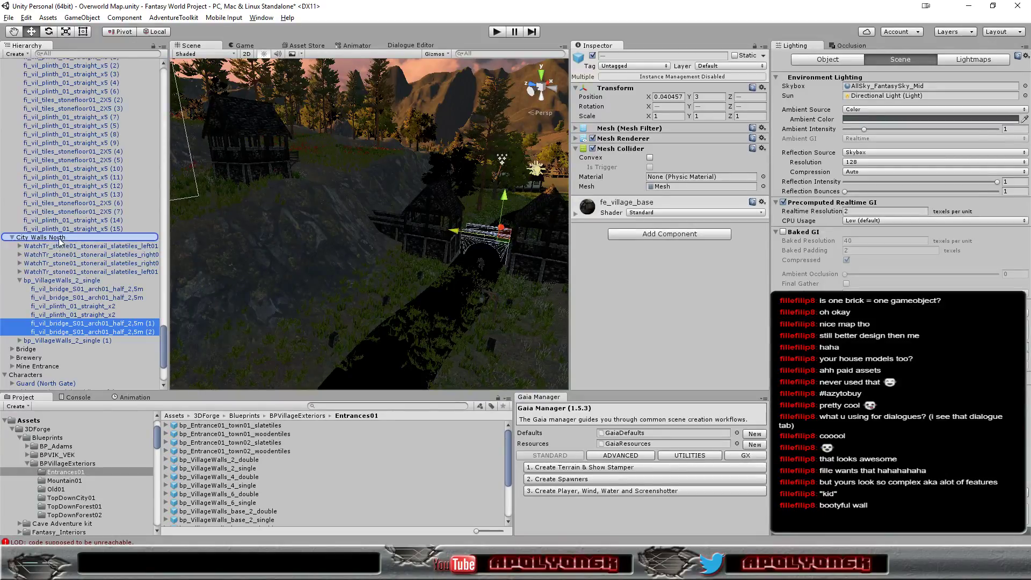
{"action": "left_click_drag", "start_coordinate": [62, 247], "coordinate": [59, 240]}
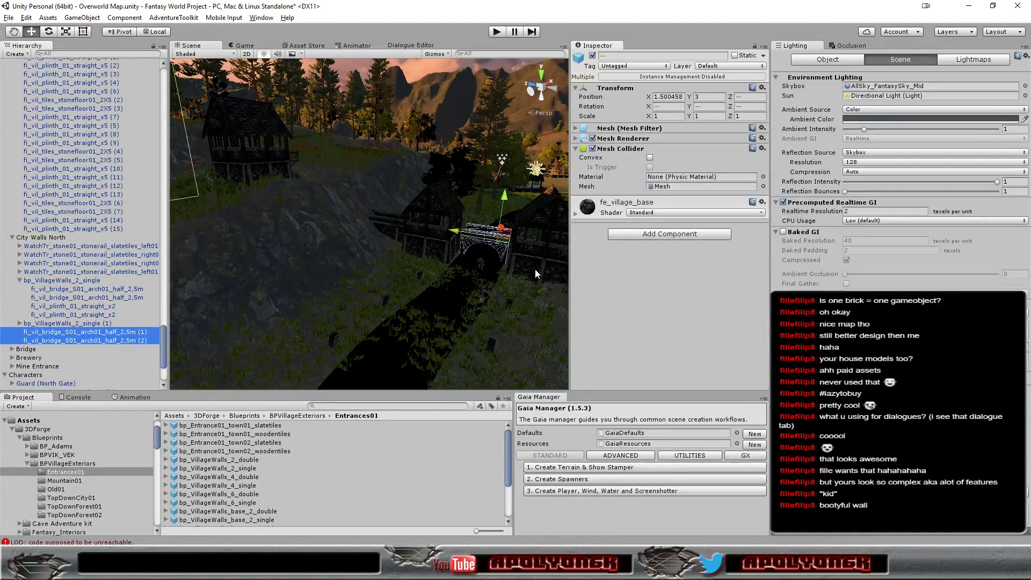
Step: Inspect the copied arches and nudge them to Y 3.31 level with the walls
{"action": "mouse_move", "coordinate": [535, 269]}
{"action": "right_mouse_down"}
{"action": "mouse_move", "coordinate": [363, 258]}
{"action": "mouse_move", "coordinate": [257, 234]}
{"action": "right_mouse_up"}
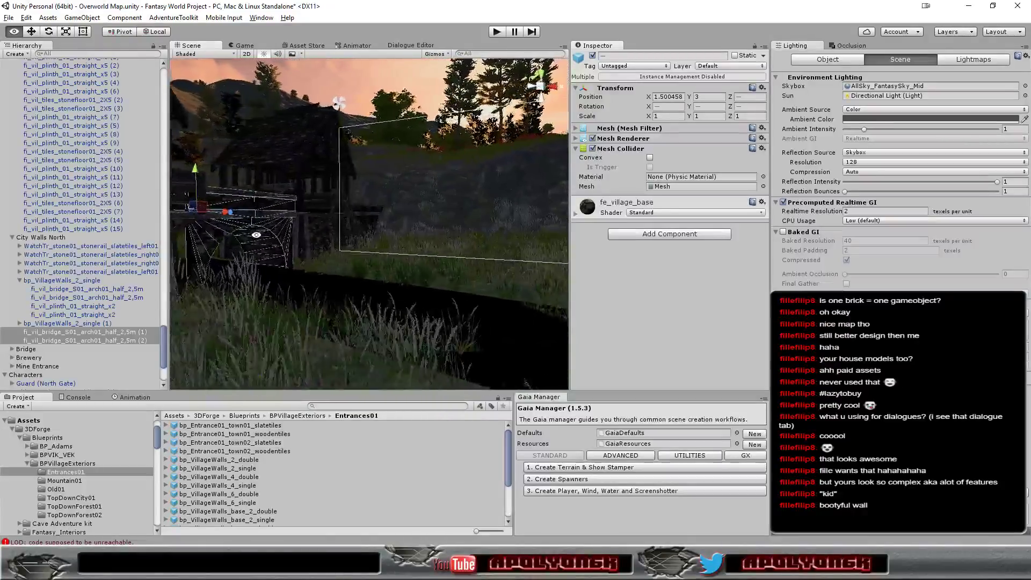
{"action": "mouse_move", "coordinate": [256, 234]}
{"action": "right_mouse_down"}
{"action": "mouse_move", "coordinate": [433, 249]}
{"action": "mouse_move", "coordinate": [354, 253]}
{"action": "right_mouse_up"}
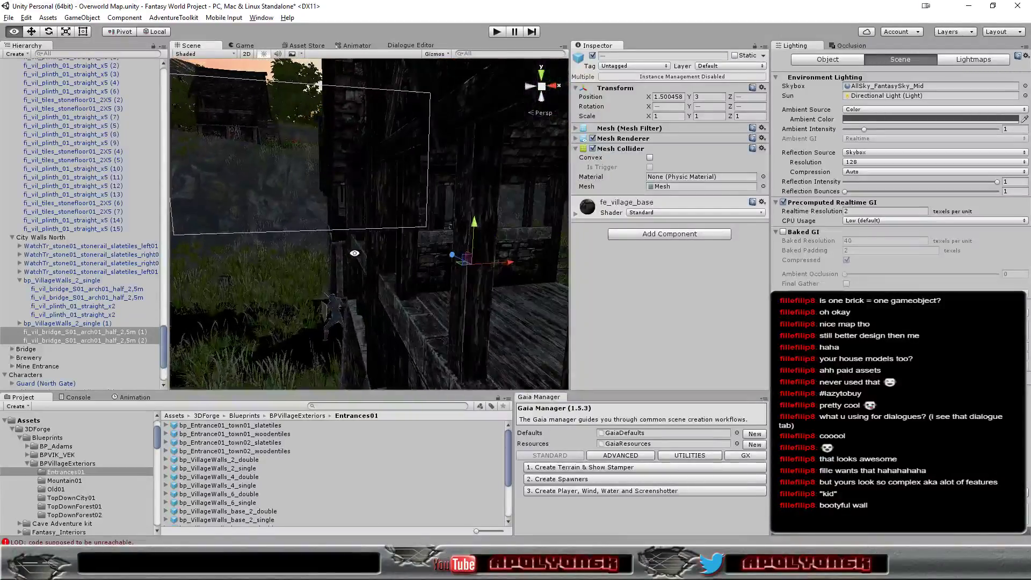
{"action": "right_click_drag", "start_coordinate": [355, 253], "coordinate": [247, 244]}
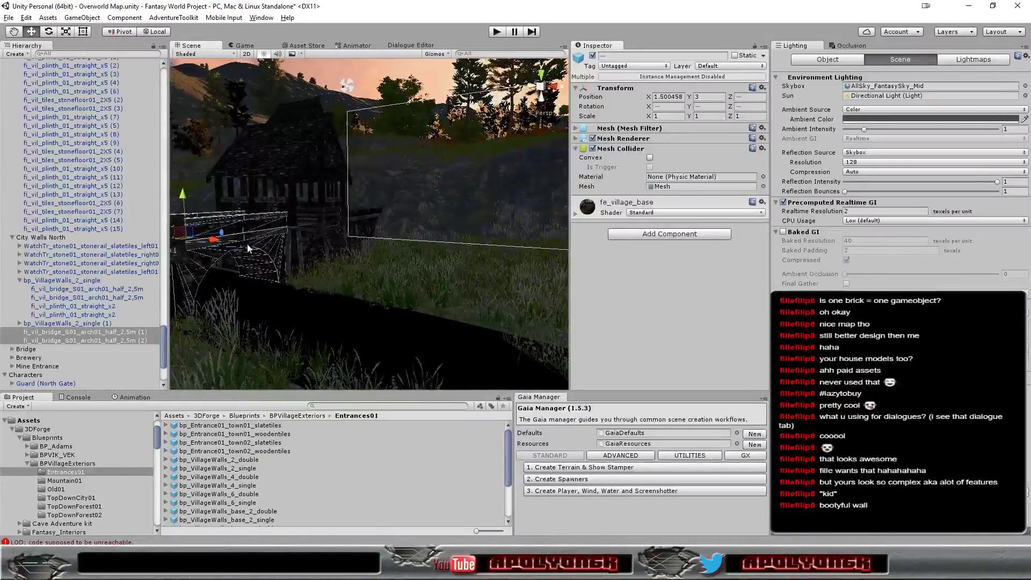
{"action": "left_click_drag", "start_coordinate": [188, 195], "coordinate": [189, 184]}
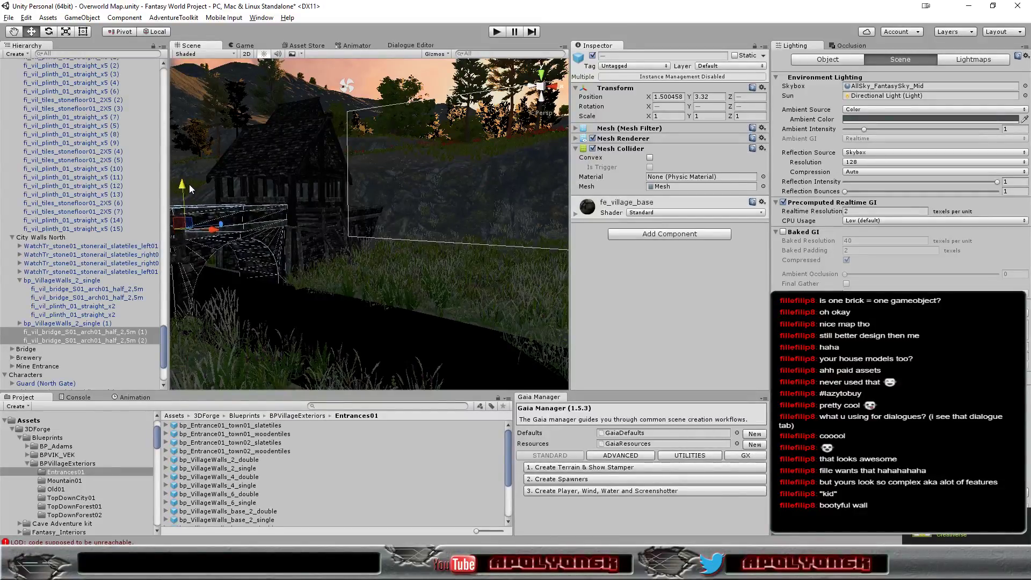
{"action": "left_click_drag", "start_coordinate": [190, 184], "coordinate": [189, 185]}
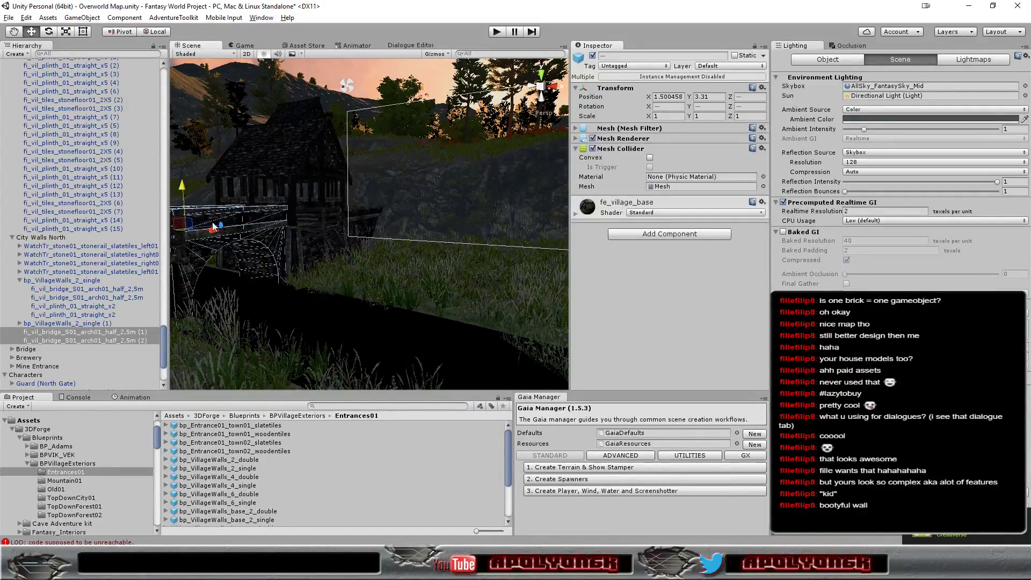
{"action": "mouse_move", "coordinate": [215, 228]}
{"action": "left_mouse_down", "text": "alt"}
{"action": "mouse_move", "coordinate": [480, 283]}
{"action": "mouse_move", "coordinate": [517, 317]}
{"action": "mouse_move", "coordinate": [576, 331]}
{"action": "mouse_move", "coordinate": [593, 348]}
{"action": "mouse_move", "coordinate": [530, 274]}
{"action": "mouse_move", "coordinate": [224, 329]}
{"action": "left_mouse_up", "text": "alt"}
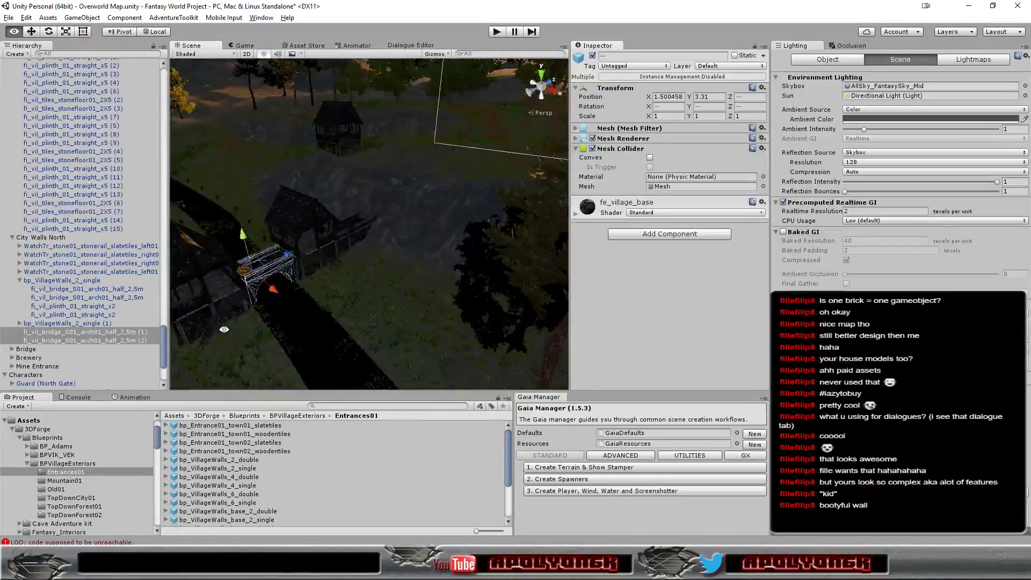
{"action": "left_click", "coordinate": [497, 31]}
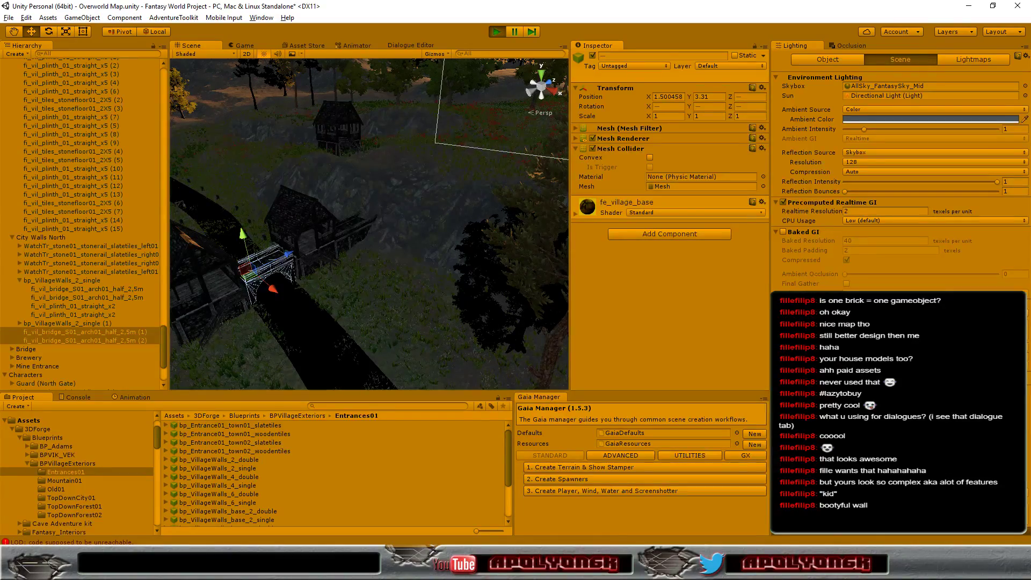
{"action": "key", "text": "w"}
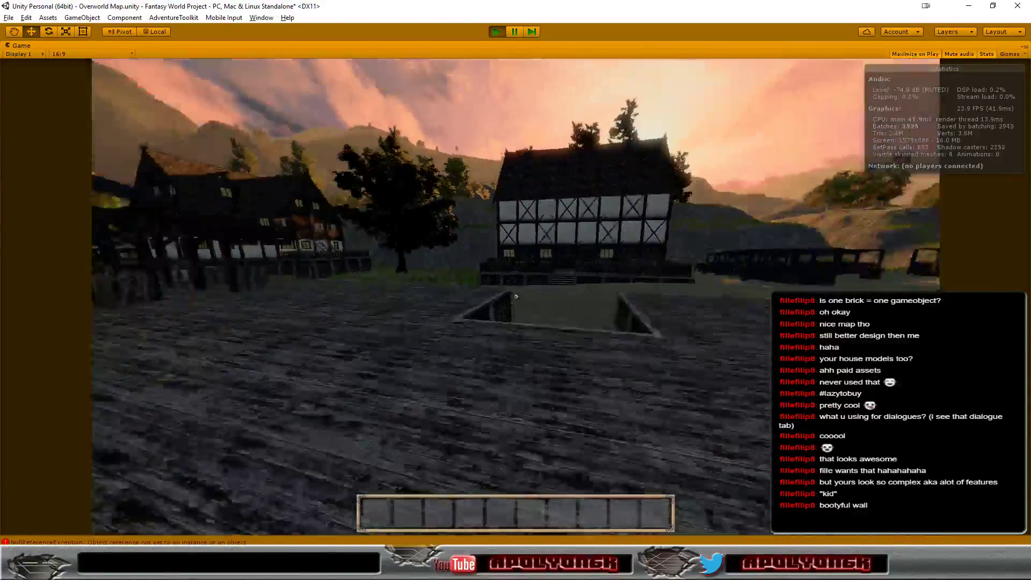
{"action": "key", "text": "w"}
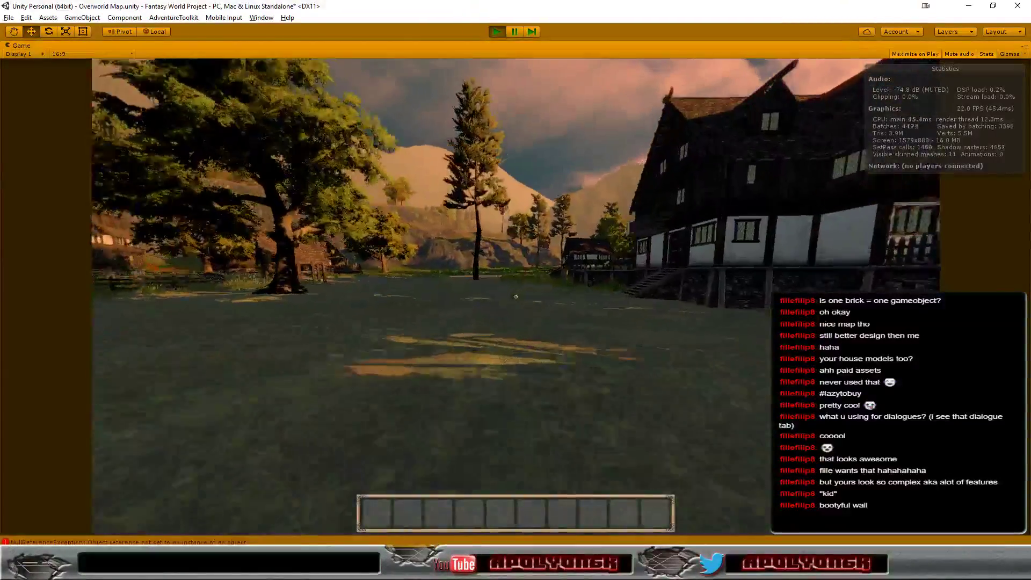
{"action": "key", "text": "w"}
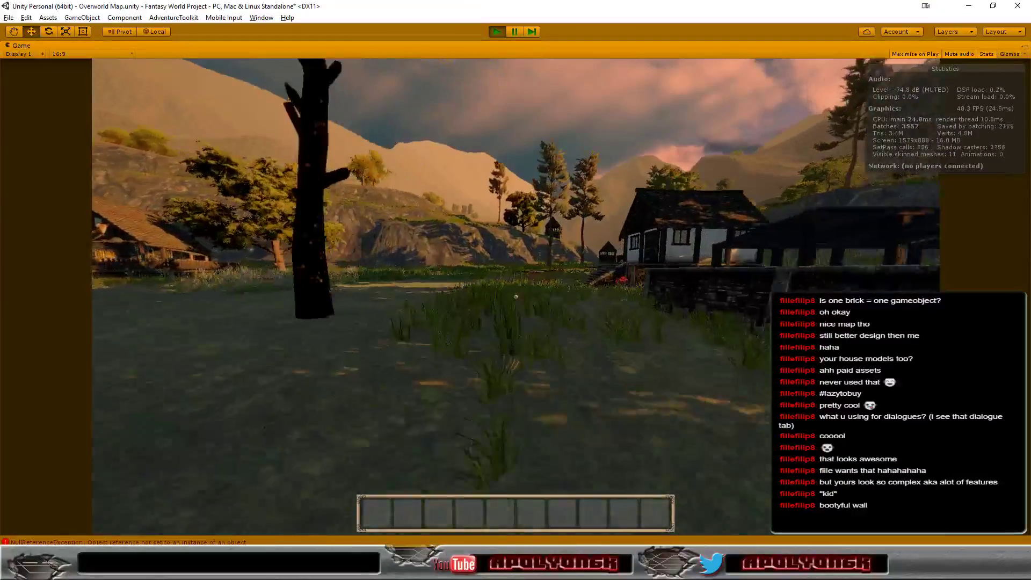
{"action": "key", "text": "w"}
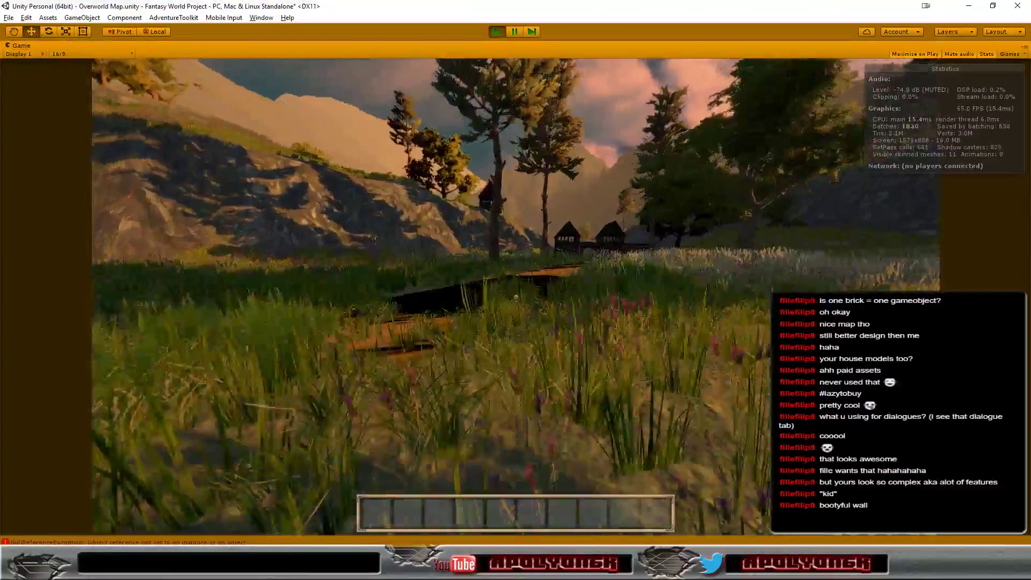
{"action": "key", "text": "w"}
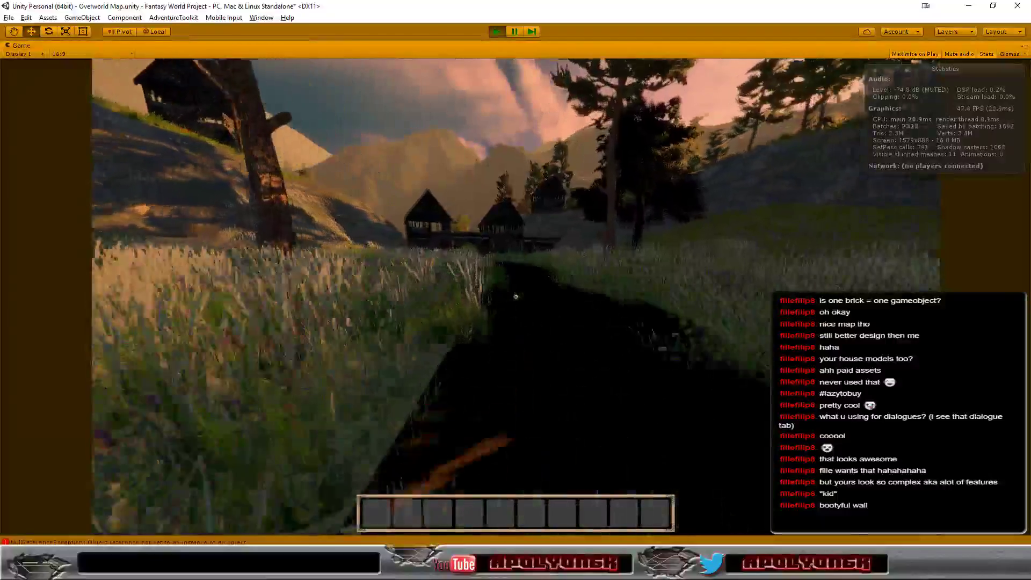
{"action": "key", "text": "w"}
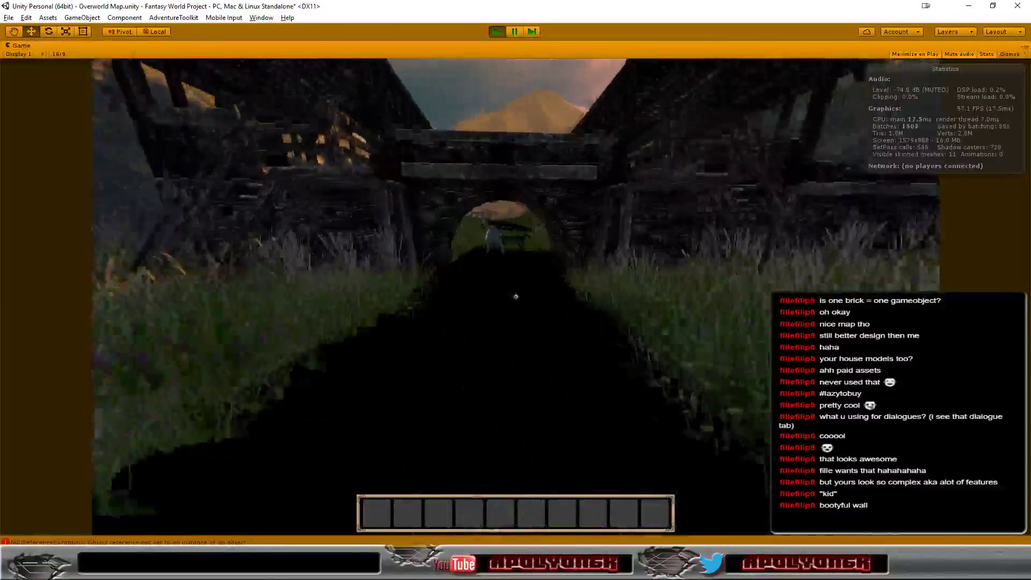
{"action": "key", "text": "w"}
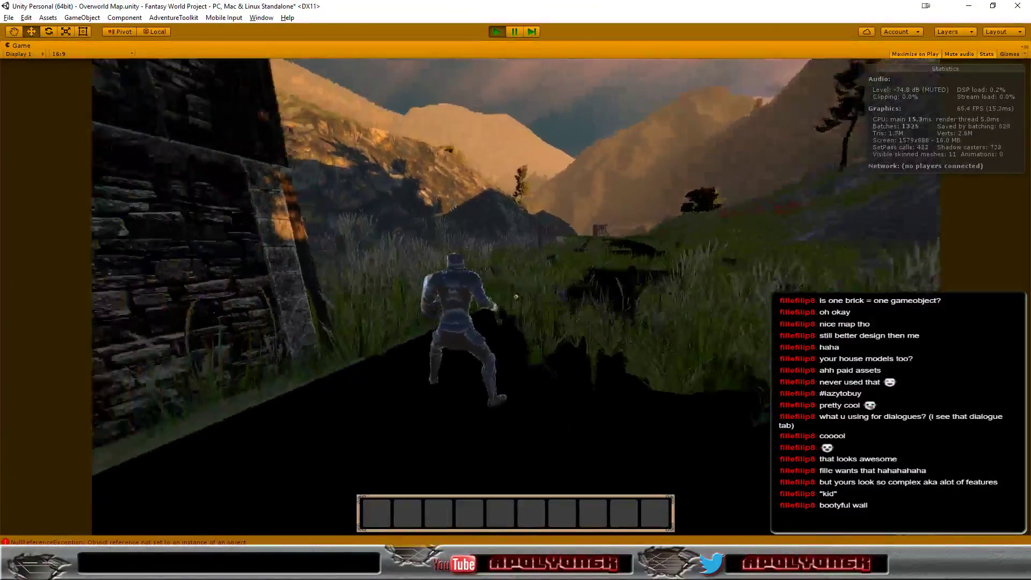
{"action": "key", "text": "w"}
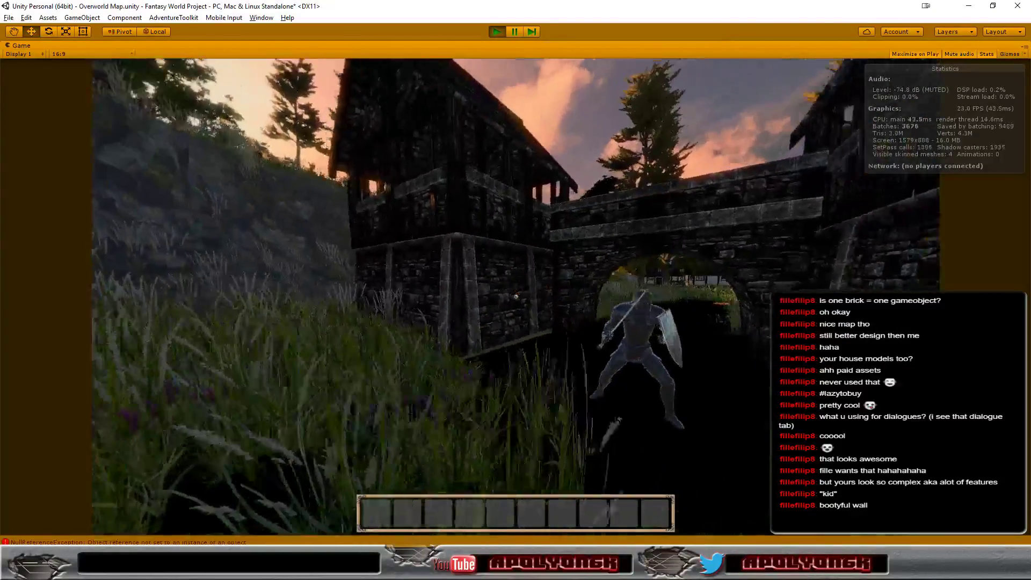
{"action": "key", "text": "w"}
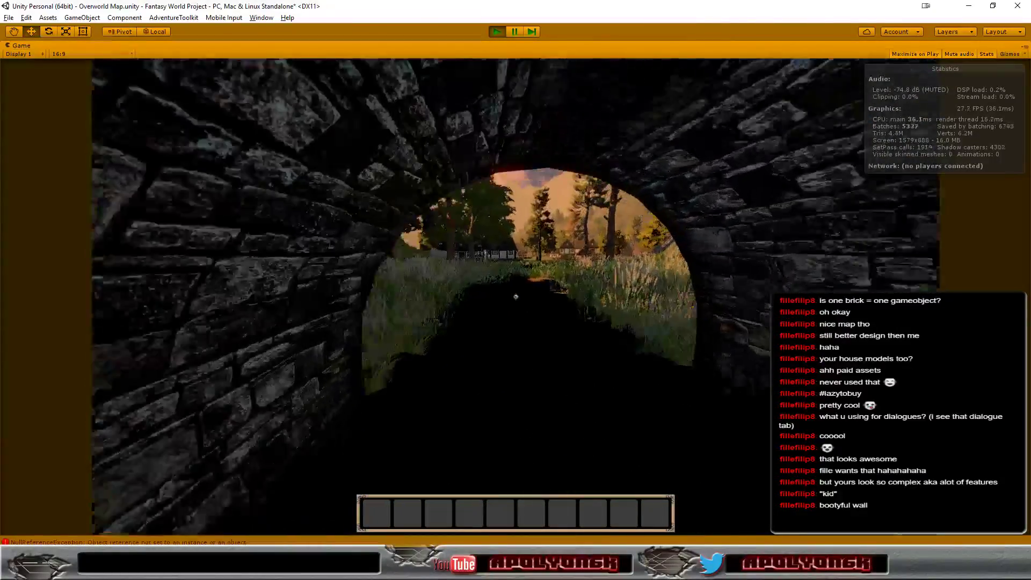
{"action": "key", "text": "w"}
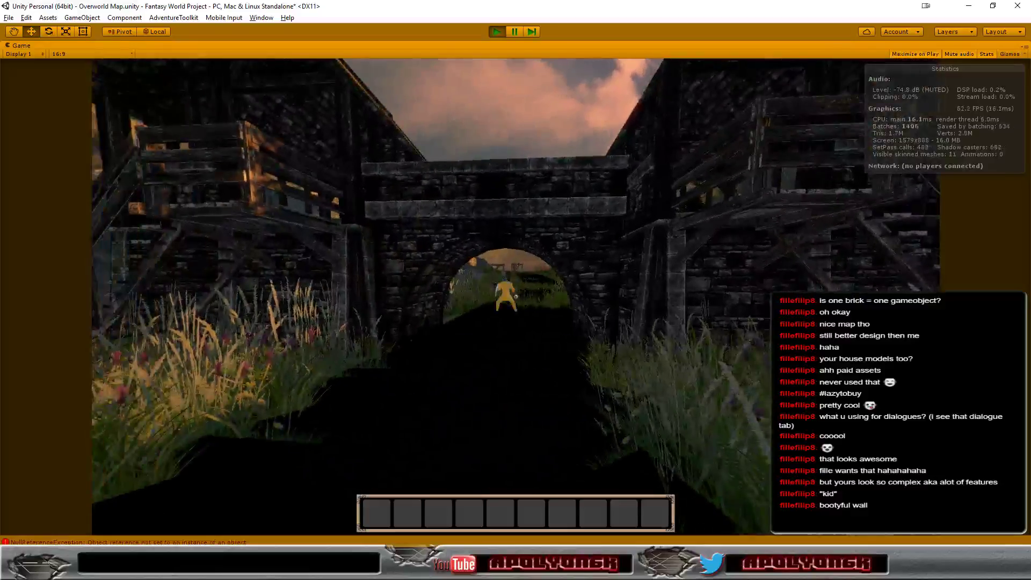
{"action": "key", "text": "w"}
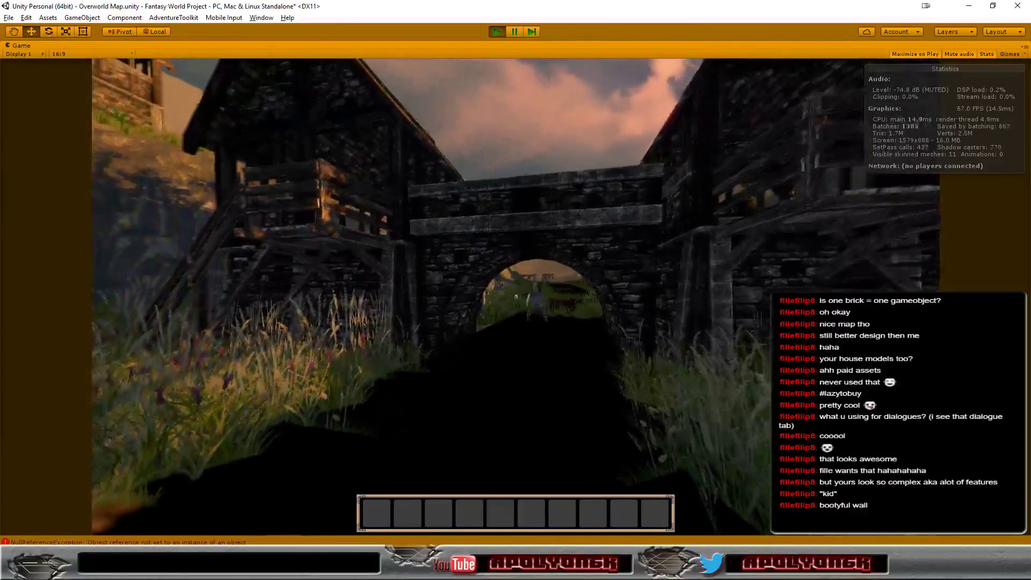
{"action": "key", "text": "w"}
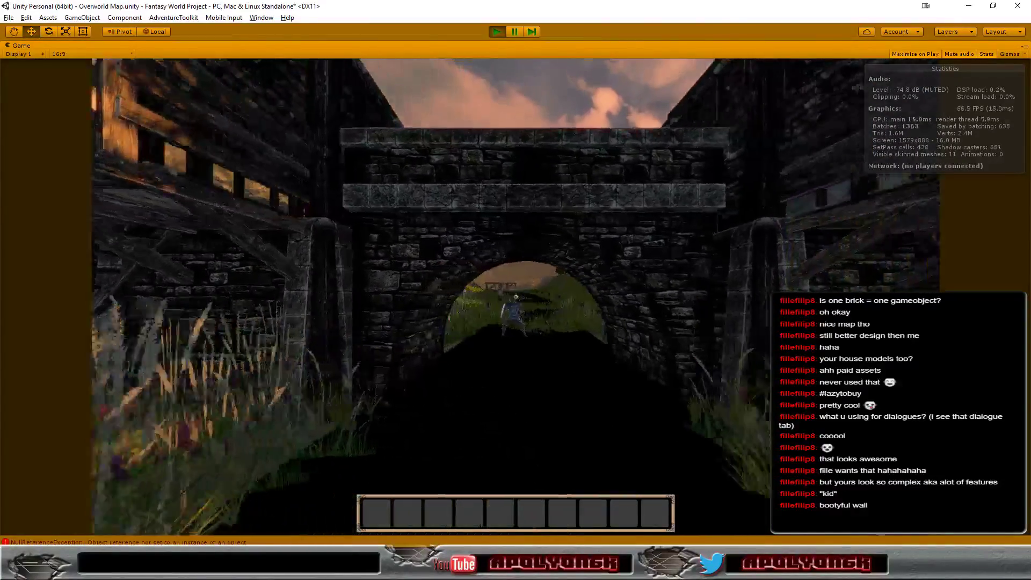
{"action": "key", "text": "w"}
{"action": "key", "text": "w"}
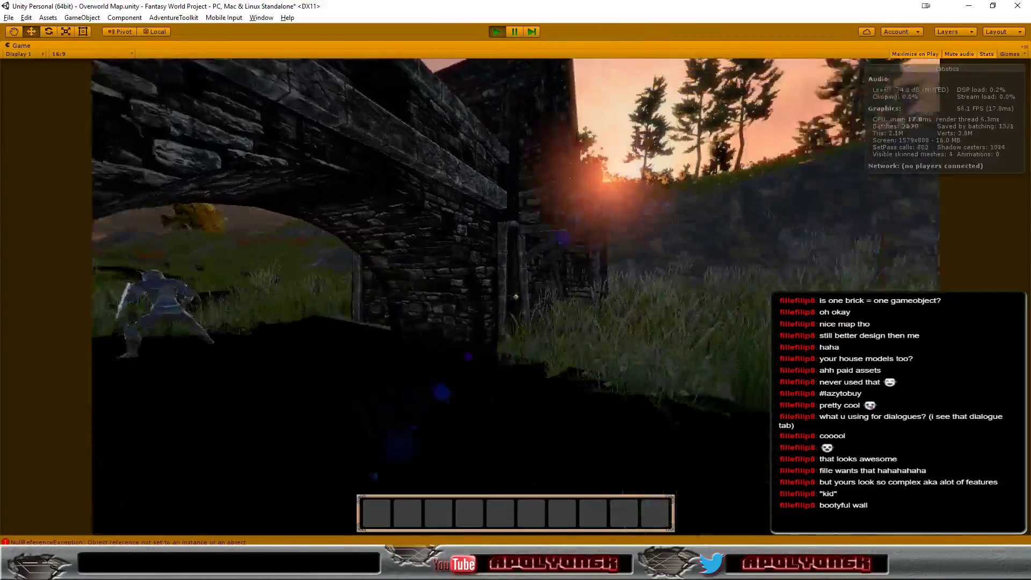
{"action": "key", "text": "w"}
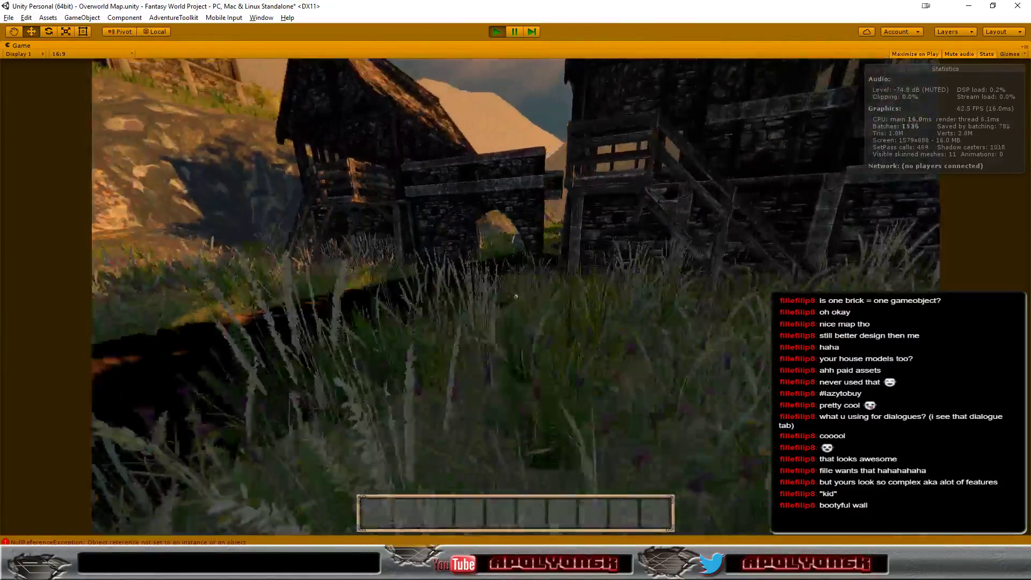
{"action": "key", "text": "w"}
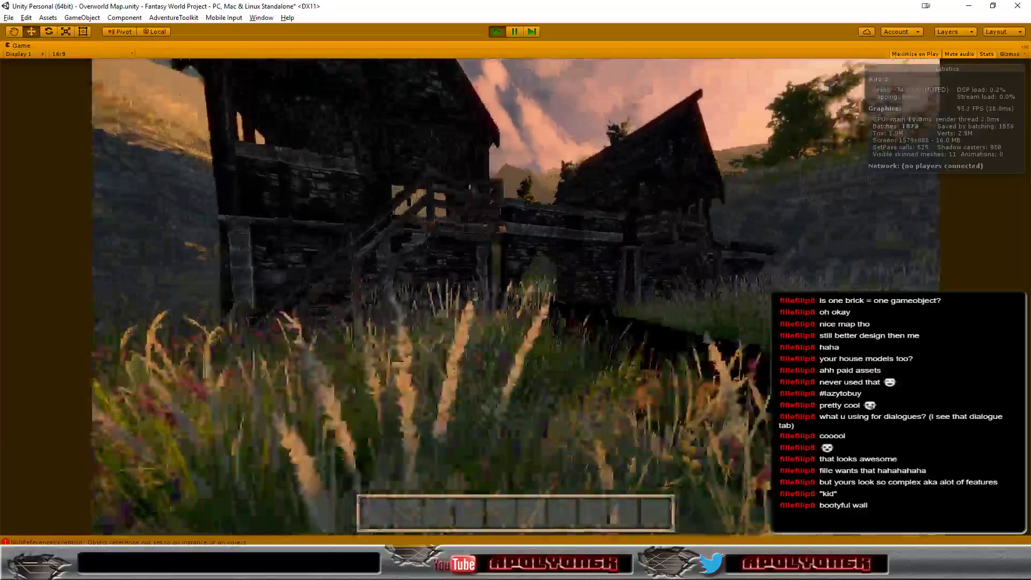
{"action": "key", "text": "w"}
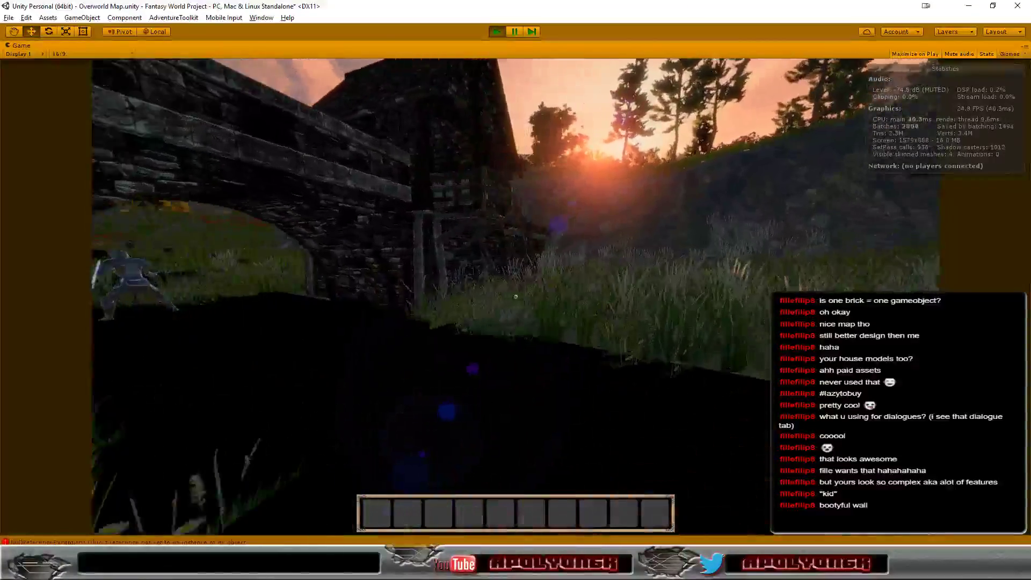
{"action": "key", "text": "w"}
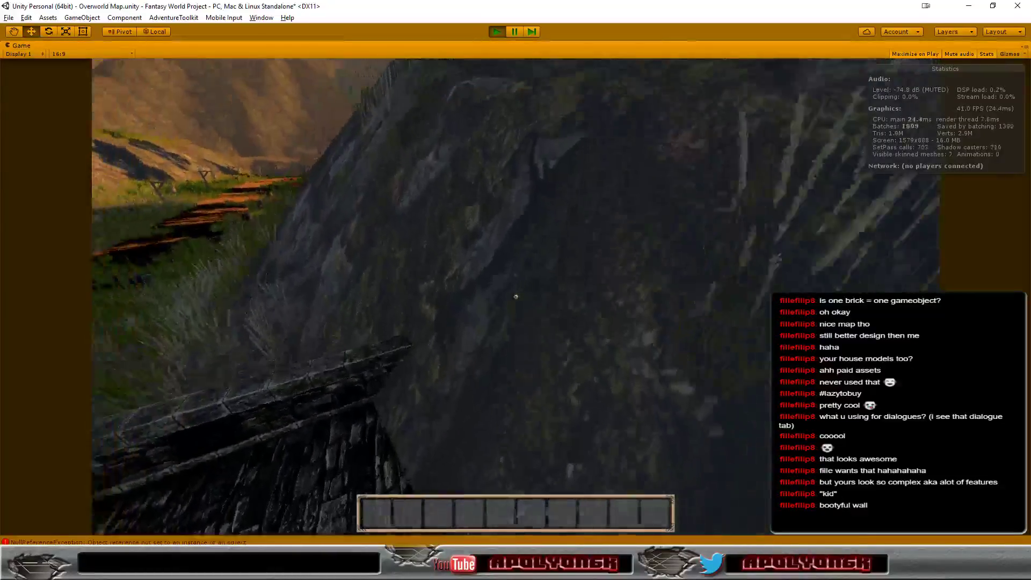
{"action": "key", "text": "w"}
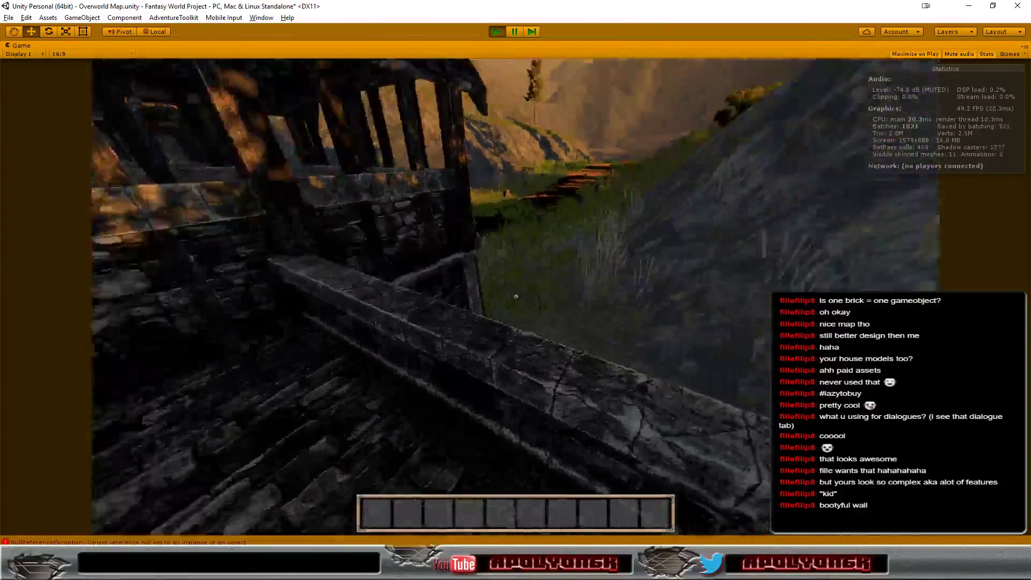
{"action": "key", "text": "w"}
{"action": "key", "text": "w"}
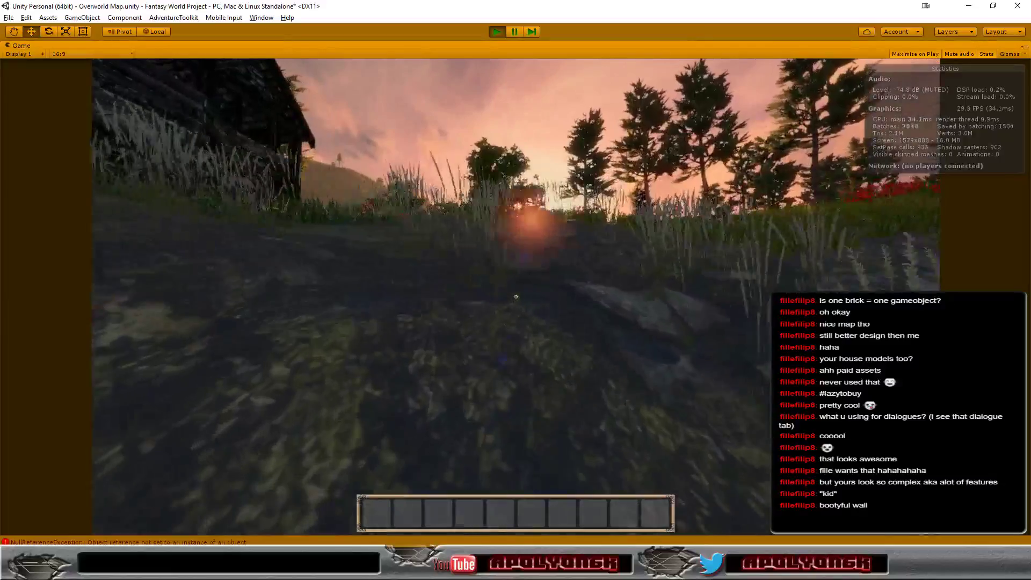
{"action": "key", "text": "w"}
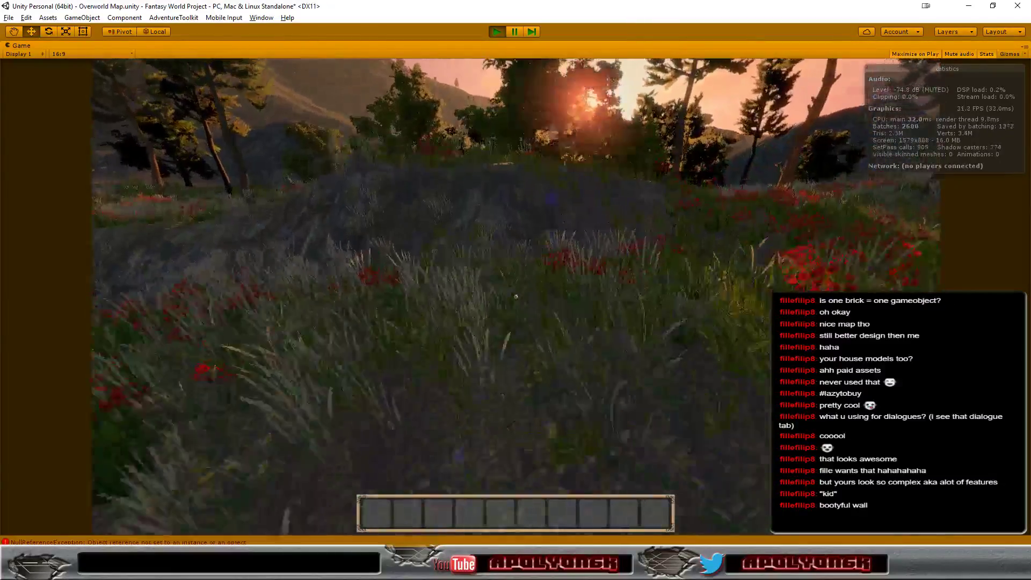
{"action": "key", "text": "a"}
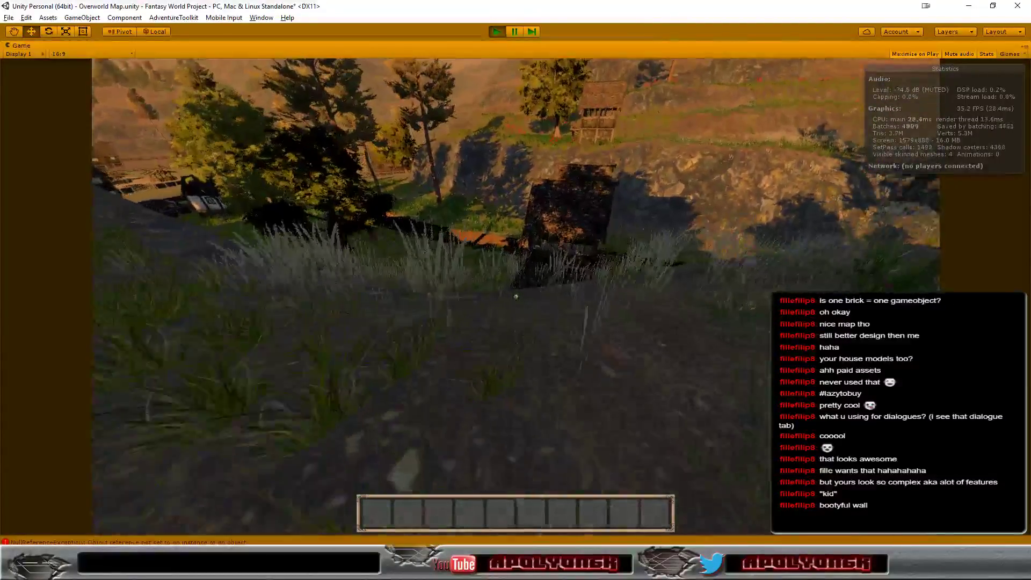
{"action": "key", "text": "w"}
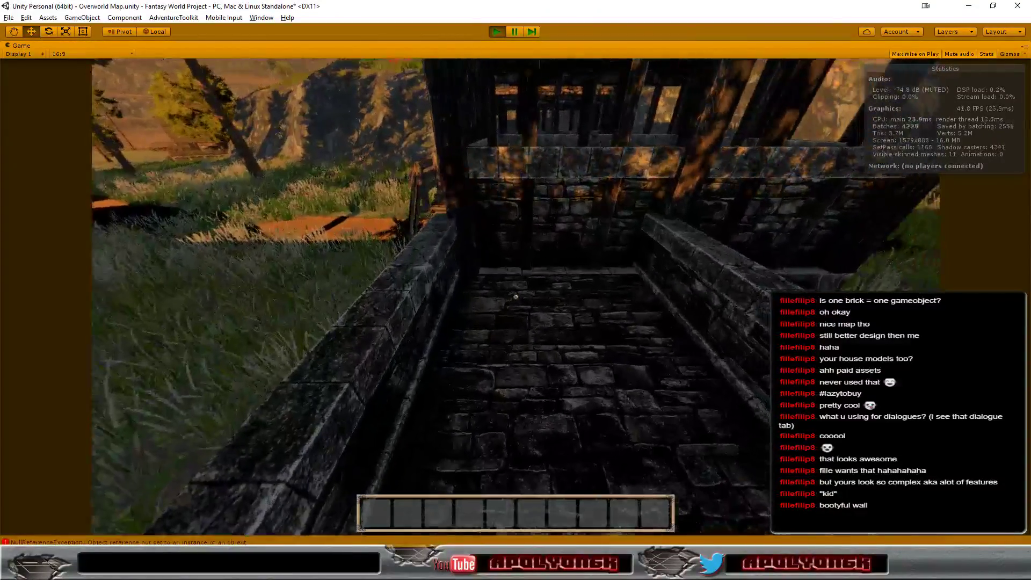
{"action": "key", "text": "a"}
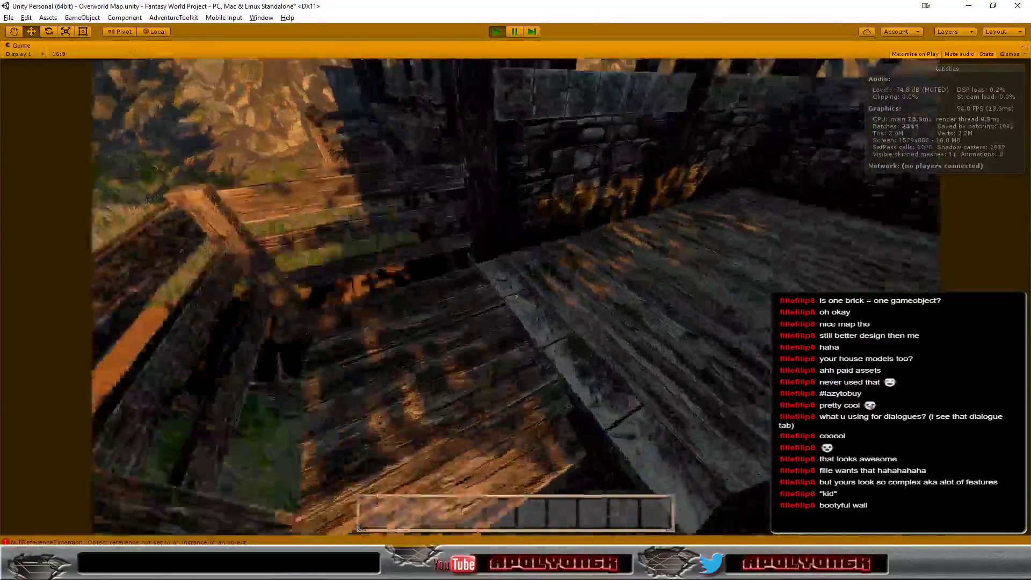
{"action": "key", "text": "w"}
{"action": "key", "text": "w"}
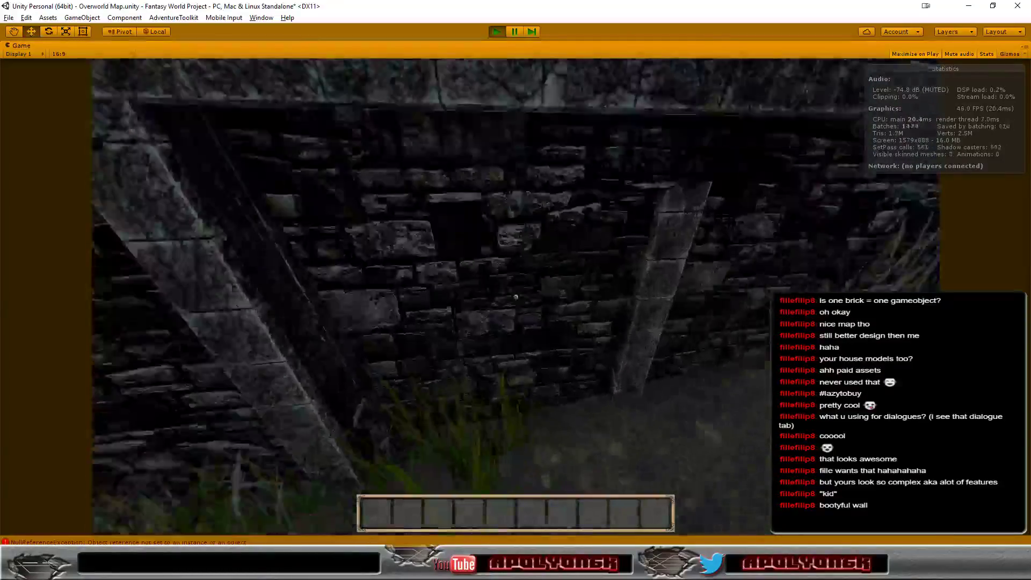
{"action": "key", "text": "s"}
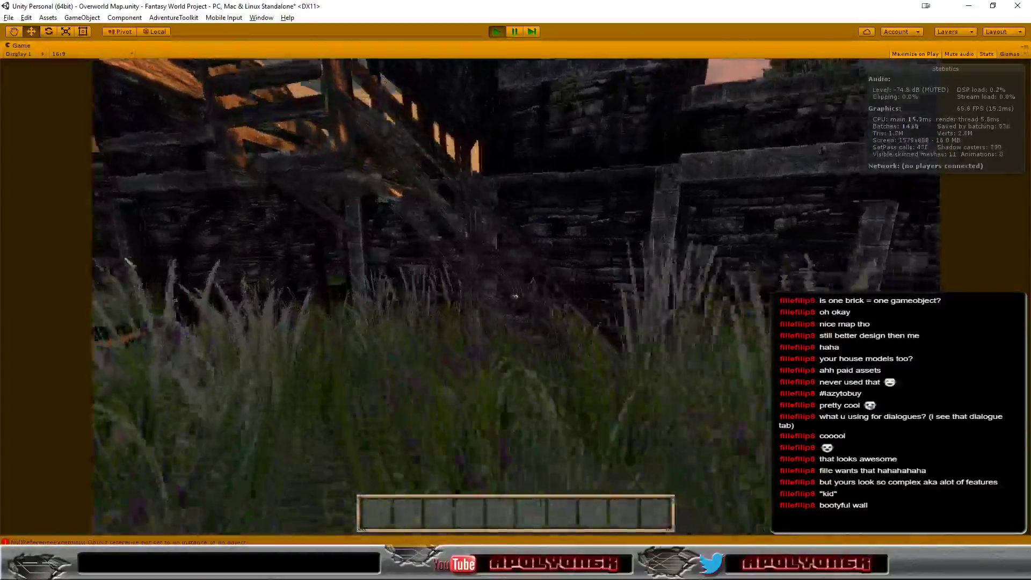
{"action": "key", "text": "w"}
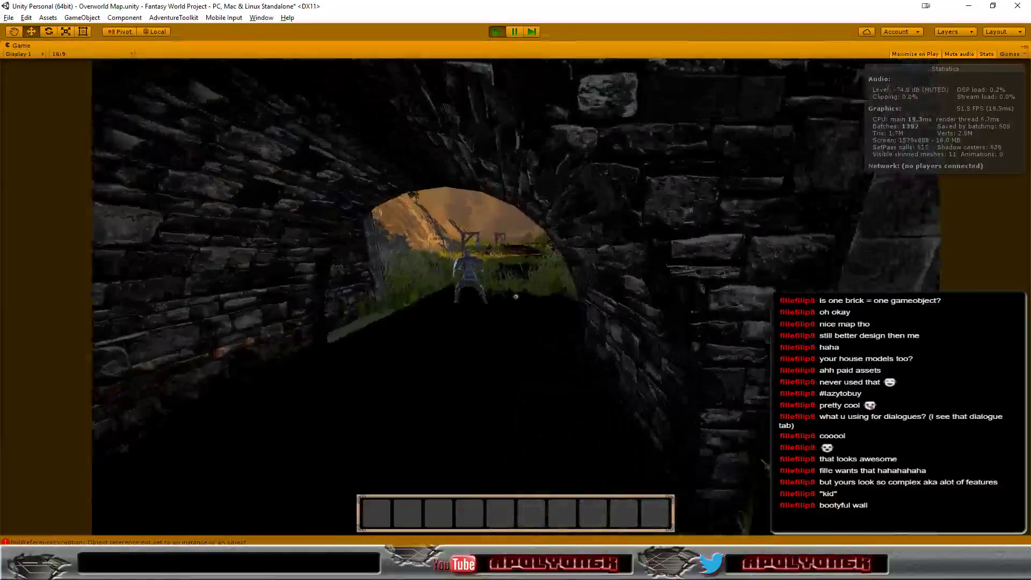
{"action": "key", "text": "a"}
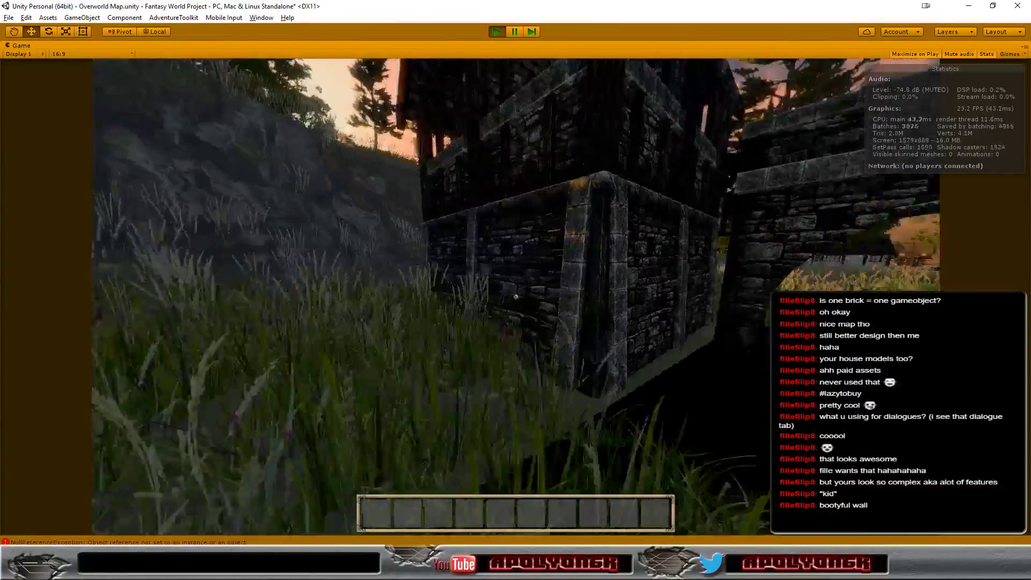
{"action": "key", "text": "s"}
{"action": "key", "text": "w"}
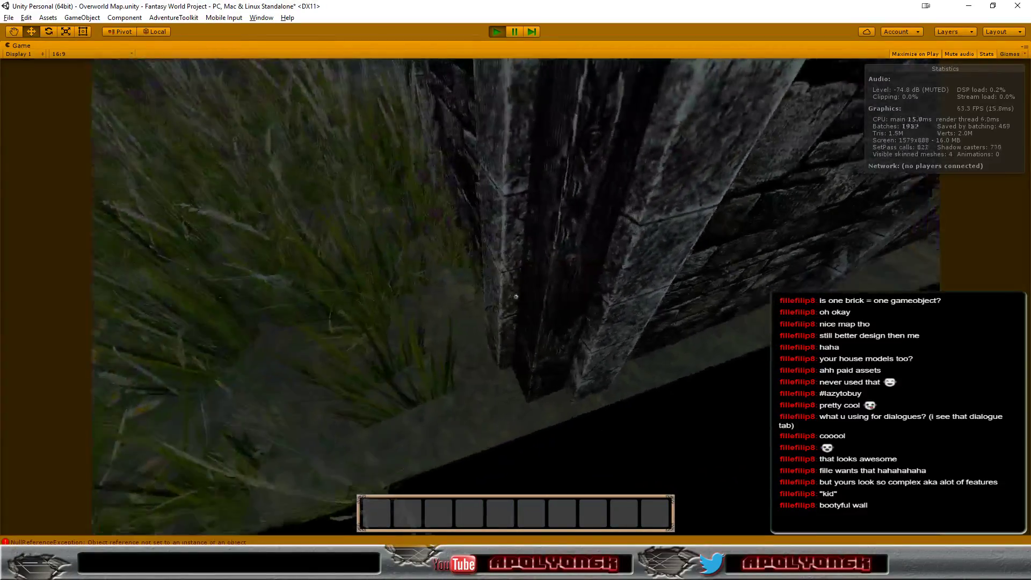
{"action": "key", "text": "s"}
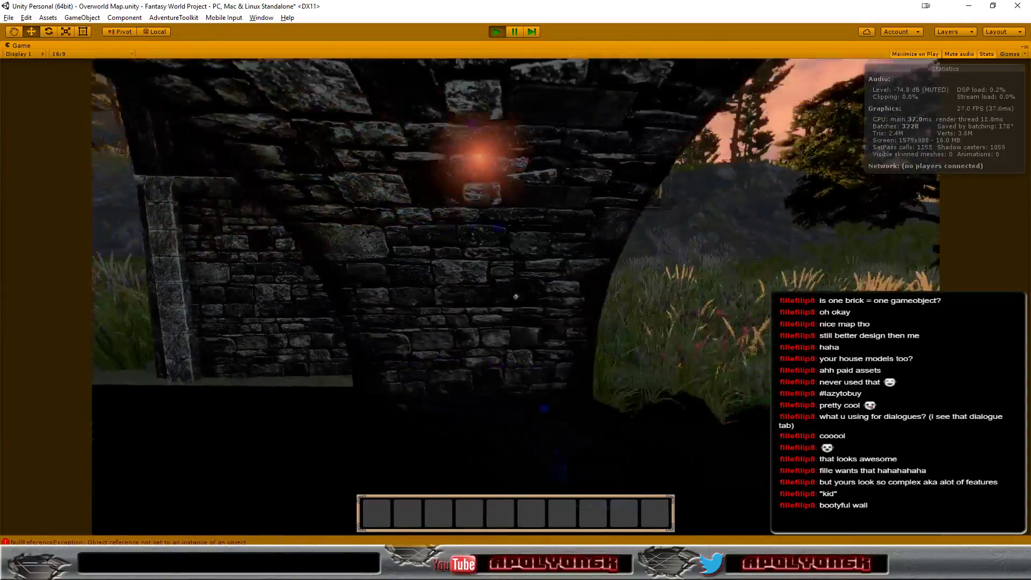
{"action": "key", "text": "s"}
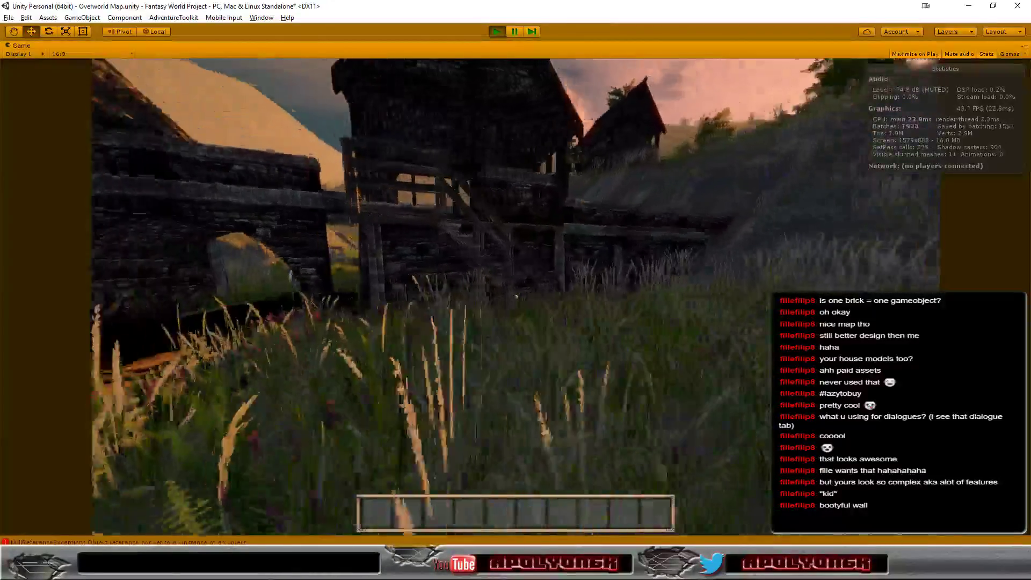
{"action": "key", "text": "s"}
{"action": "key", "text": "s"}
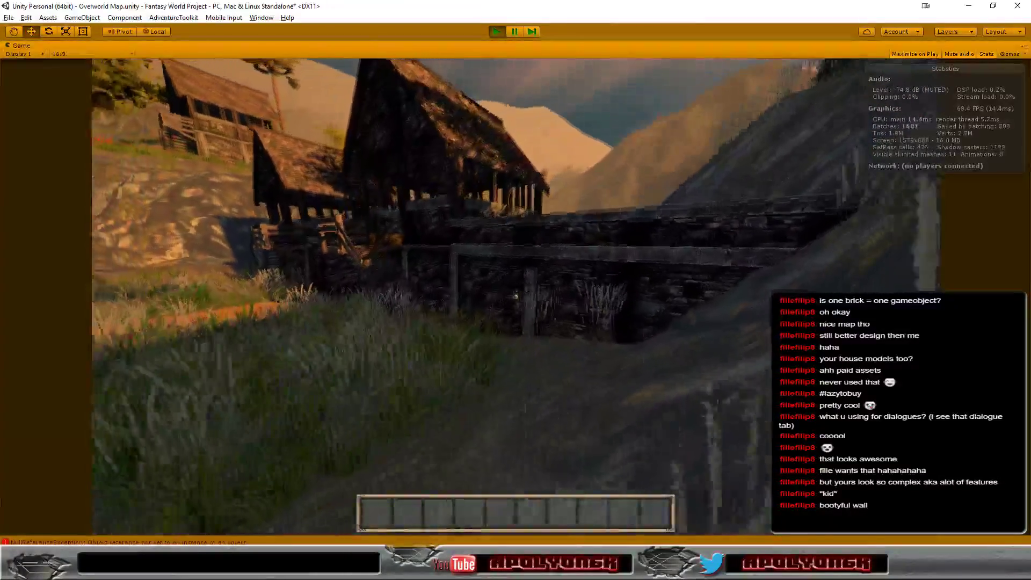
{"action": "key", "text": "s"}
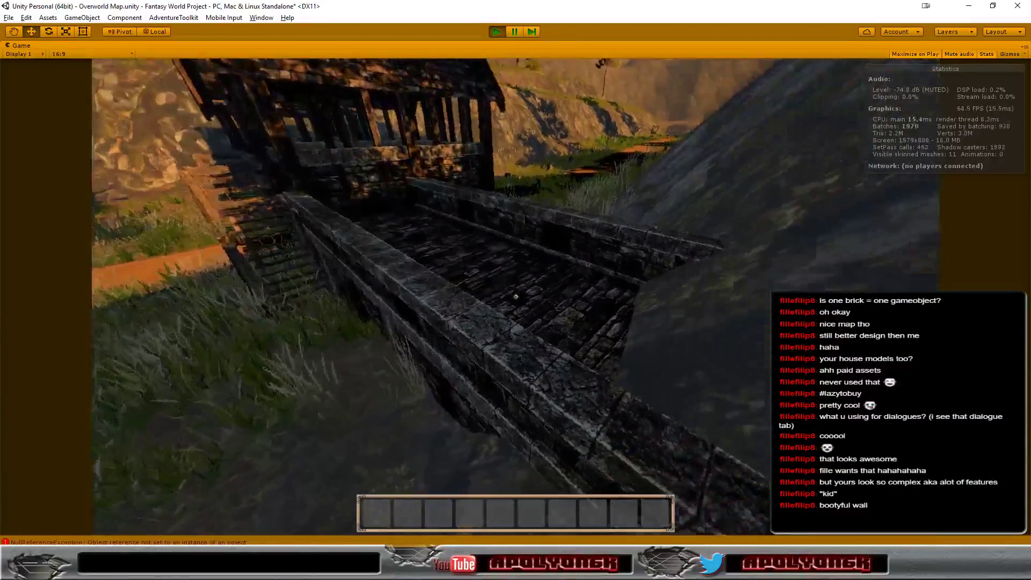
{"action": "key", "text": "s"}
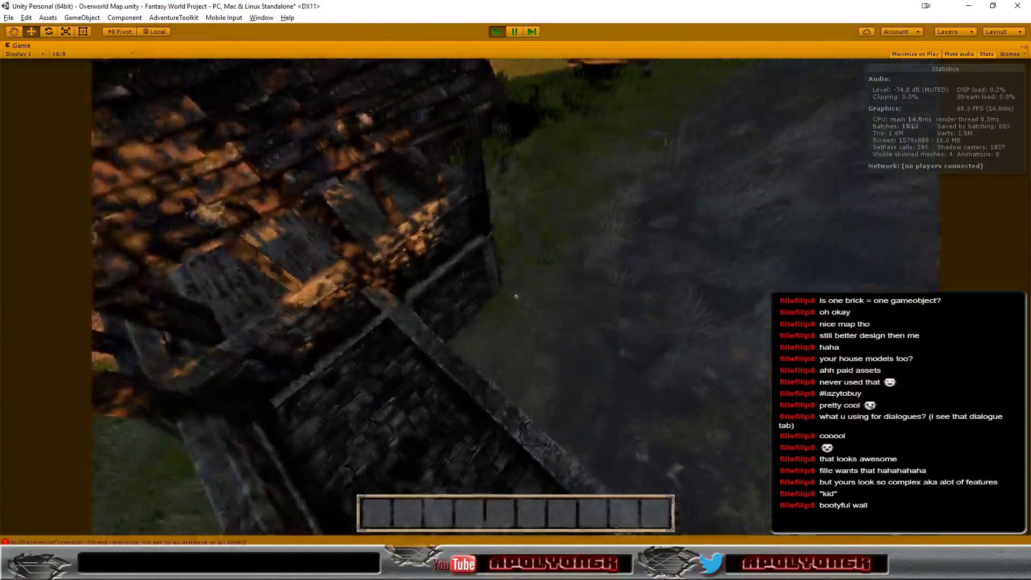
{"action": "key", "text": "s"}
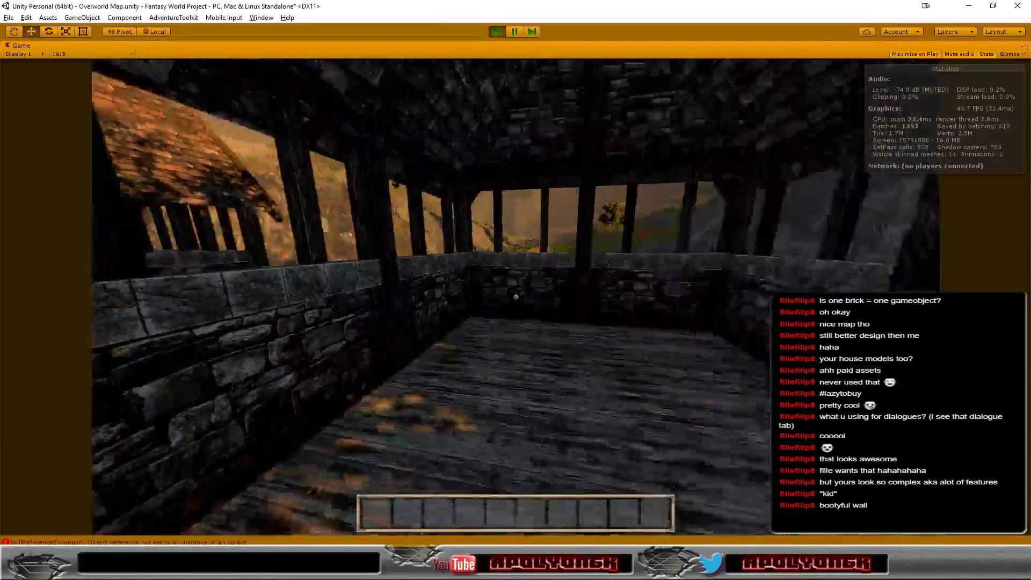
Step: Walk through the covered bridge, timber building and up to the stone archway, then stop Play mode
{"action": "key", "text": "w"}
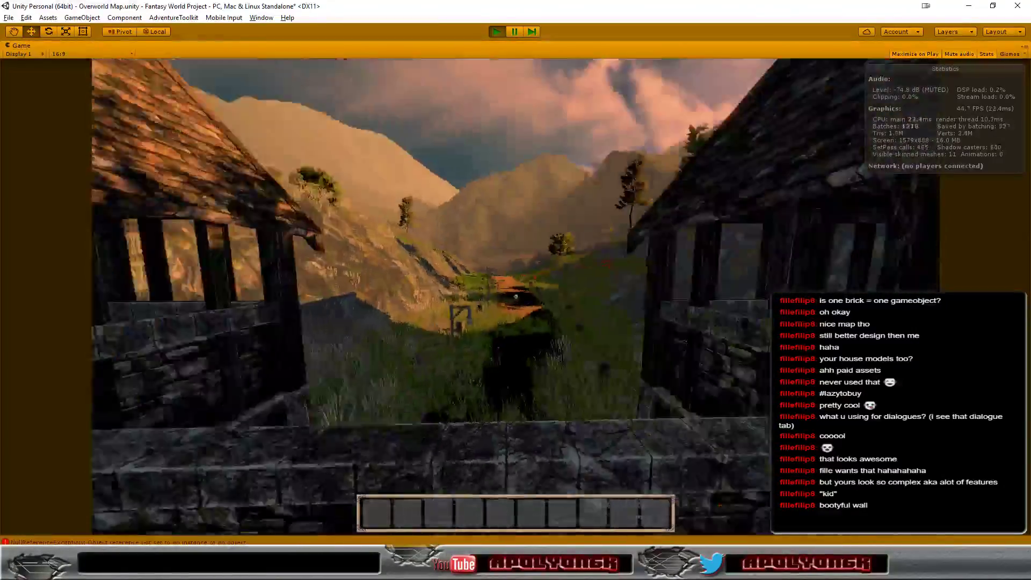
{"action": "key", "text": "w"}
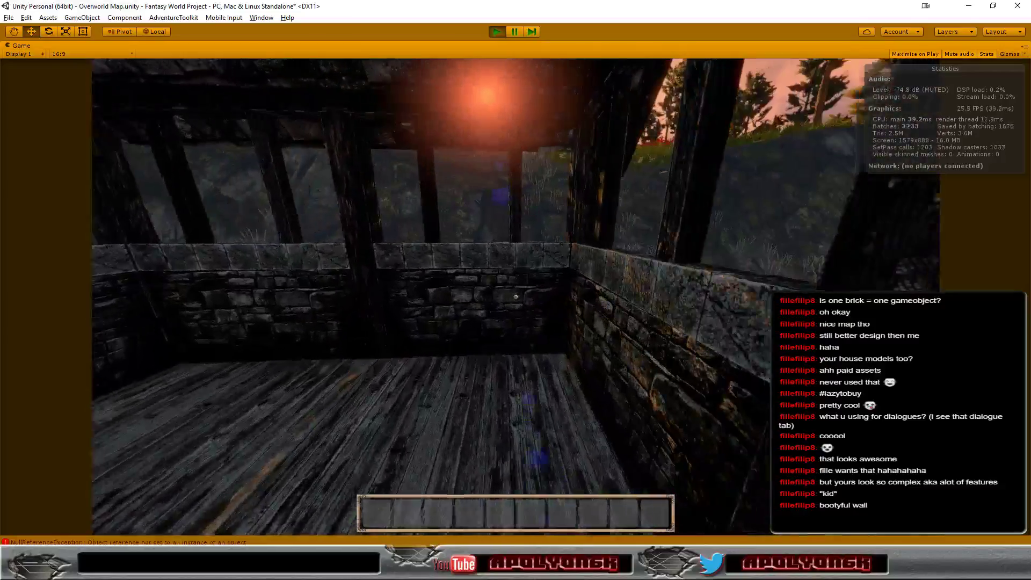
{"action": "key", "text": "w"}
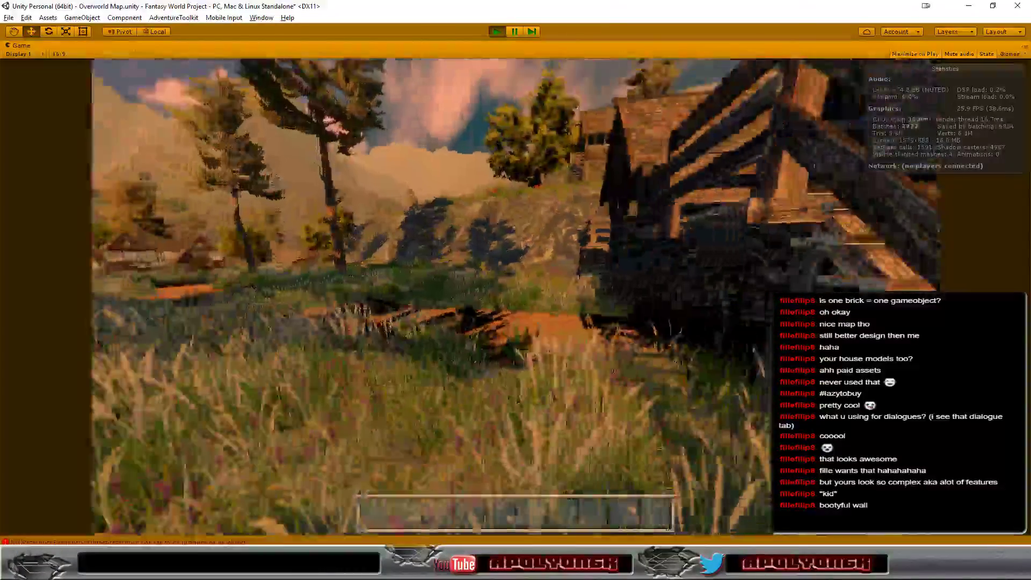
{"action": "key", "text": "w"}
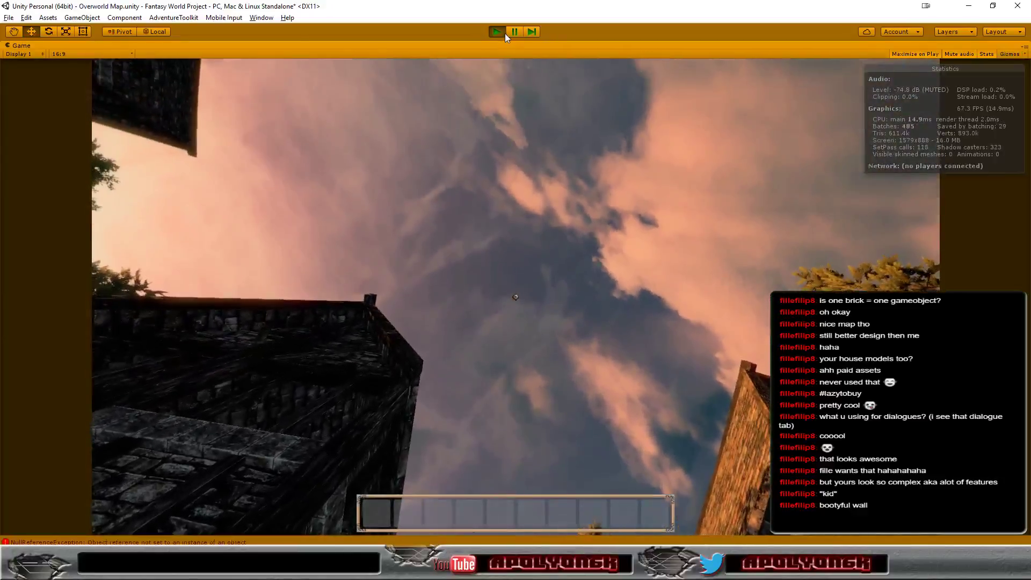
{"action": "left_click", "coordinate": [497, 32]}
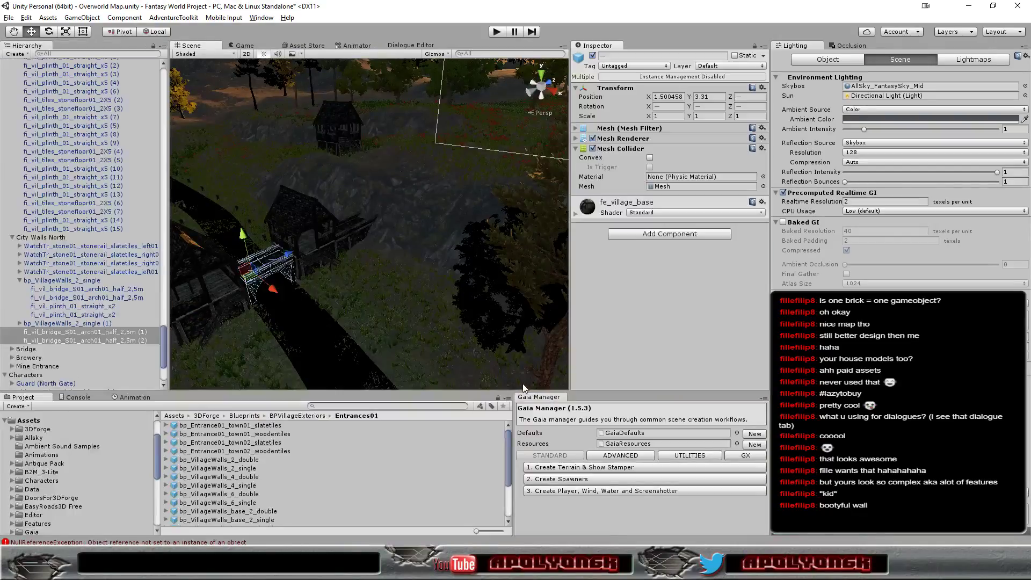
Step: Swing the view so the bridge is on the right, and dock the Inspector beside the Lighting panel
{"action": "scroll", "coordinate": [343, 316], "scroll_direction": "up", "scroll_amount": 5}
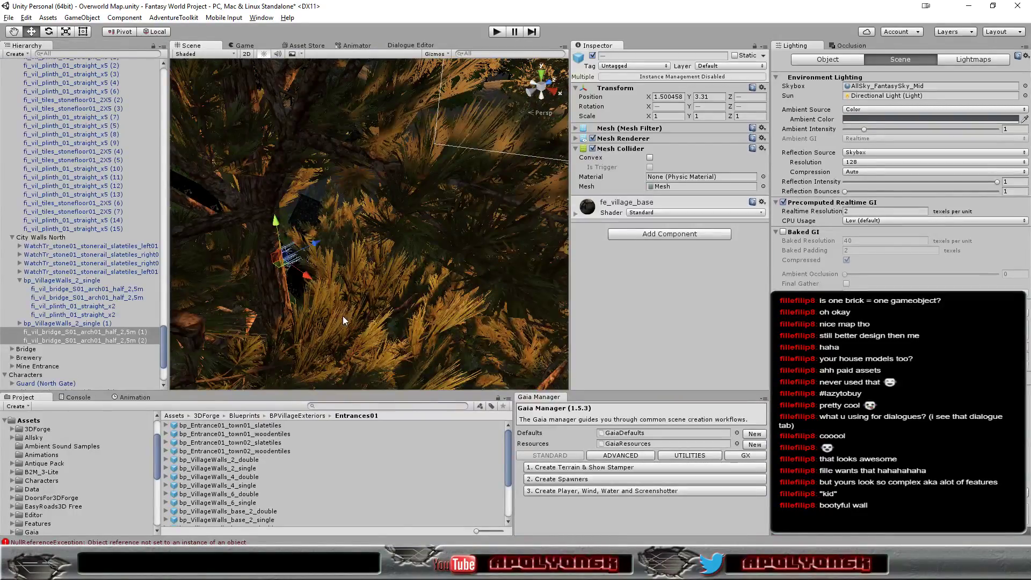
{"action": "scroll", "coordinate": [343, 316], "scroll_direction": "down", "scroll_amount": 4}
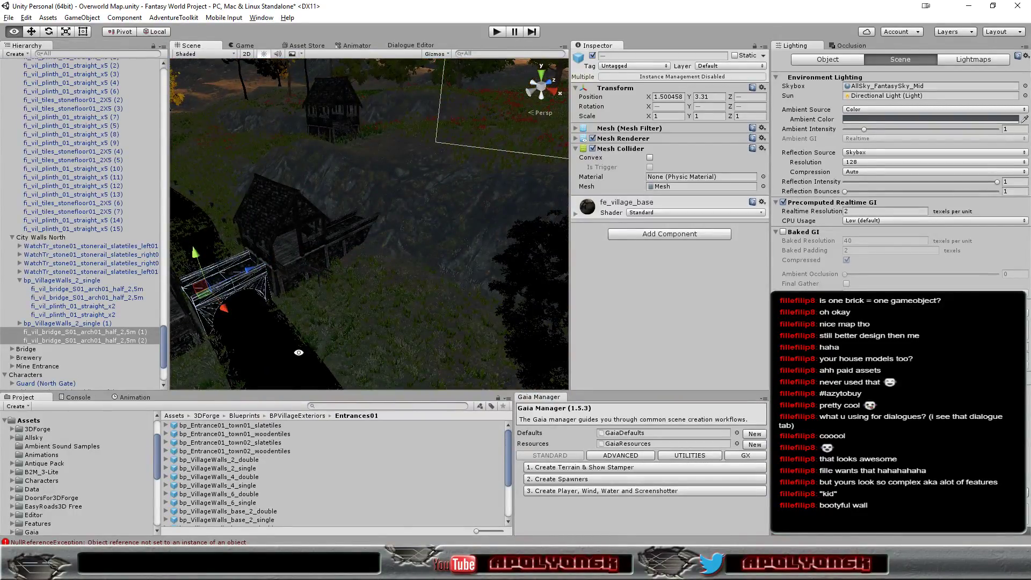
{"action": "mouse_move", "coordinate": [299, 352]}
{"action": "left_mouse_down", "text": "alt"}
{"action": "mouse_move", "coordinate": [575, 354]}
{"action": "mouse_move", "coordinate": [602, 367]}
{"action": "mouse_move", "coordinate": [607, 359]}
{"action": "left_mouse_up", "text": "alt"}
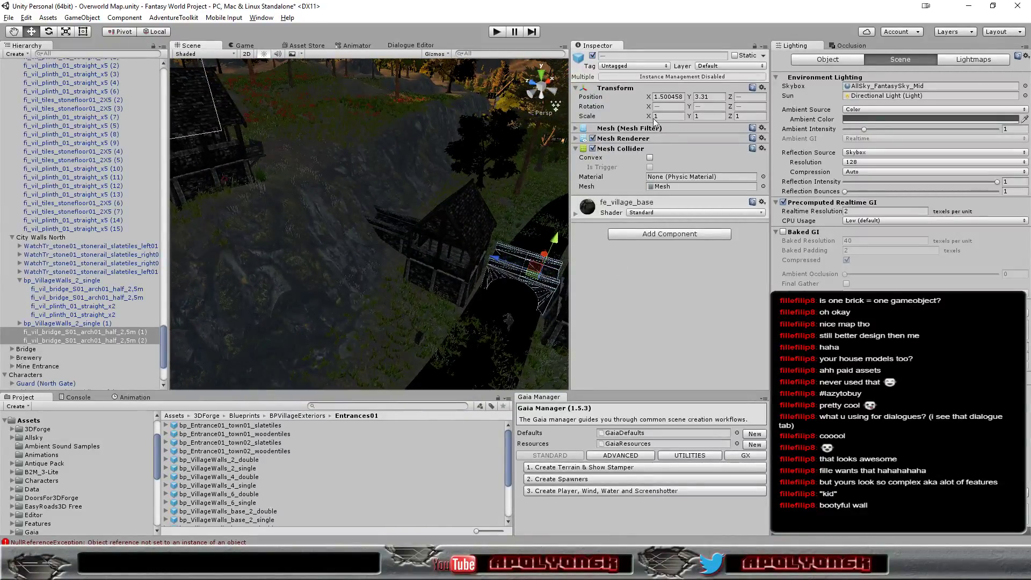
{"action": "left_click_drag", "start_coordinate": [597, 48], "coordinate": [789, 47]}
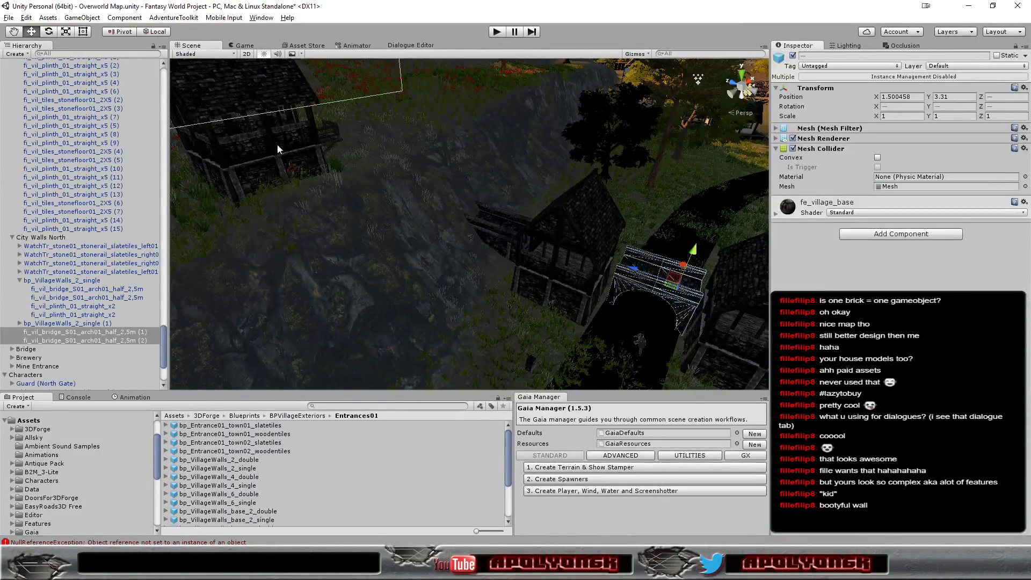
Step: Apply Set Afternoon Light from Gaia's GX > Procedural Worlds > Camera And Light options
{"action": "left_click", "coordinate": [749, 458]}
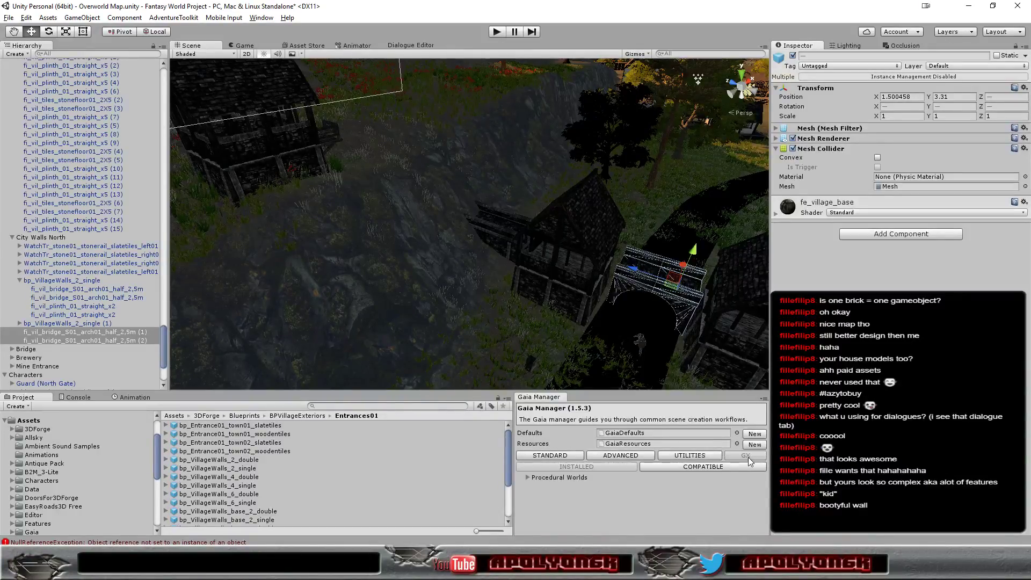
{"action": "left_click", "coordinate": [526, 477]}
{"action": "left_click", "coordinate": [535, 487]}
{"action": "scroll", "coordinate": [600, 499], "scroll_direction": "down", "scroll_amount": 3}
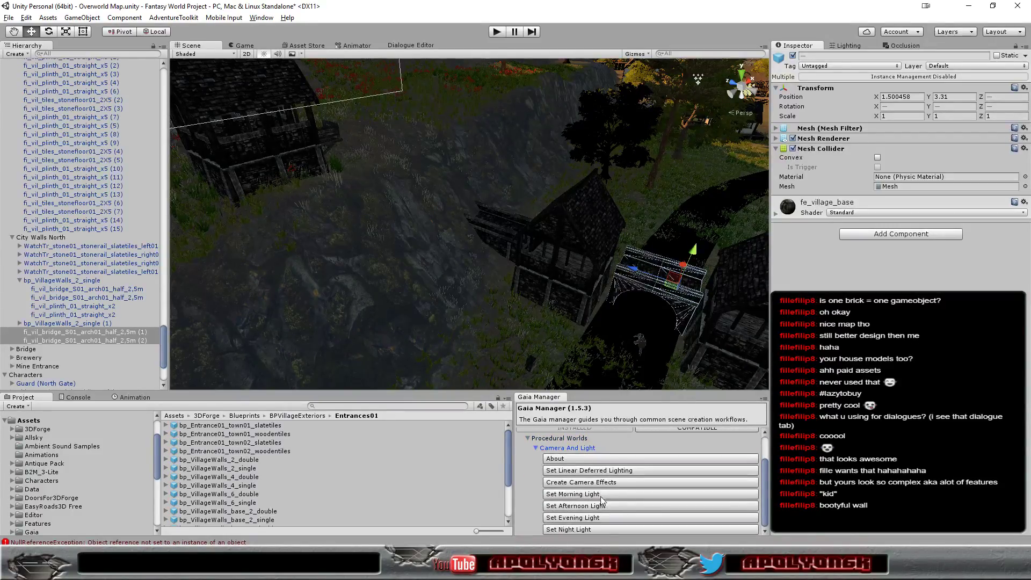
{"action": "left_click", "coordinate": [605, 507]}
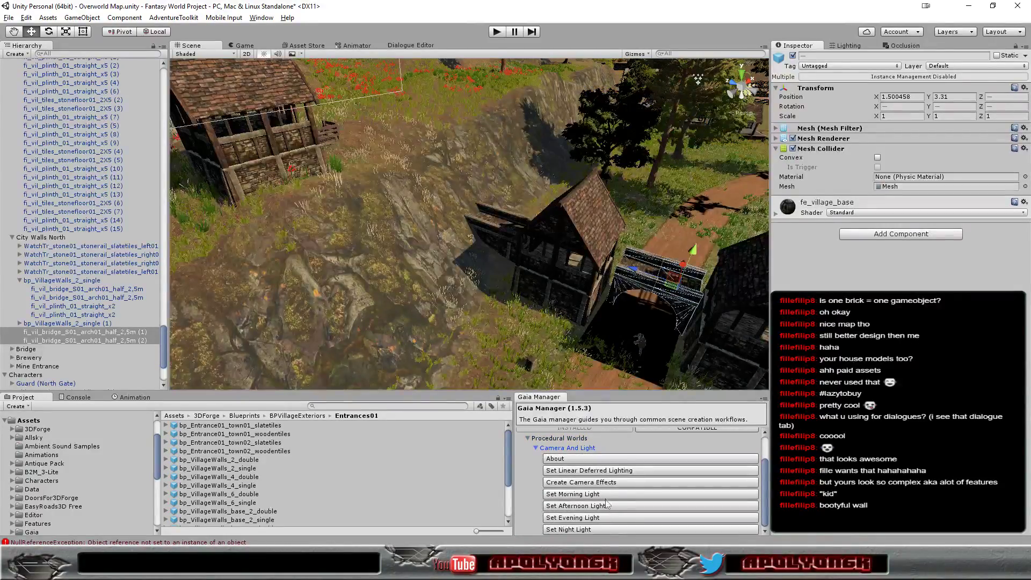
{"action": "mouse_move", "coordinate": [588, 328]}
{"action": "right_mouse_down"}
{"action": "mouse_move", "coordinate": [598, 328]}
{"action": "mouse_move", "coordinate": [233, 296]}
{"action": "mouse_move", "coordinate": [265, 274]}
{"action": "mouse_move", "coordinate": [470, 243]}
{"action": "right_mouse_up"}
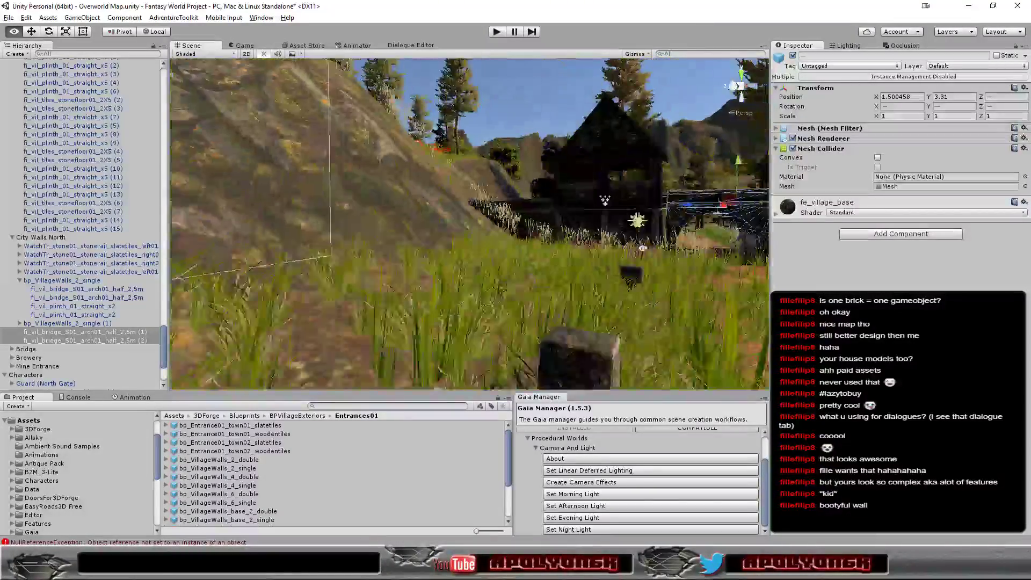
{"action": "right_click_drag", "start_coordinate": [470, 243], "coordinate": [595, 167]}
{"action": "scroll", "coordinate": [590, 167], "scroll_direction": "down", "scroll_amount": 5}
{"action": "scroll", "coordinate": [583, 168], "scroll_direction": "down", "scroll_amount": 3}
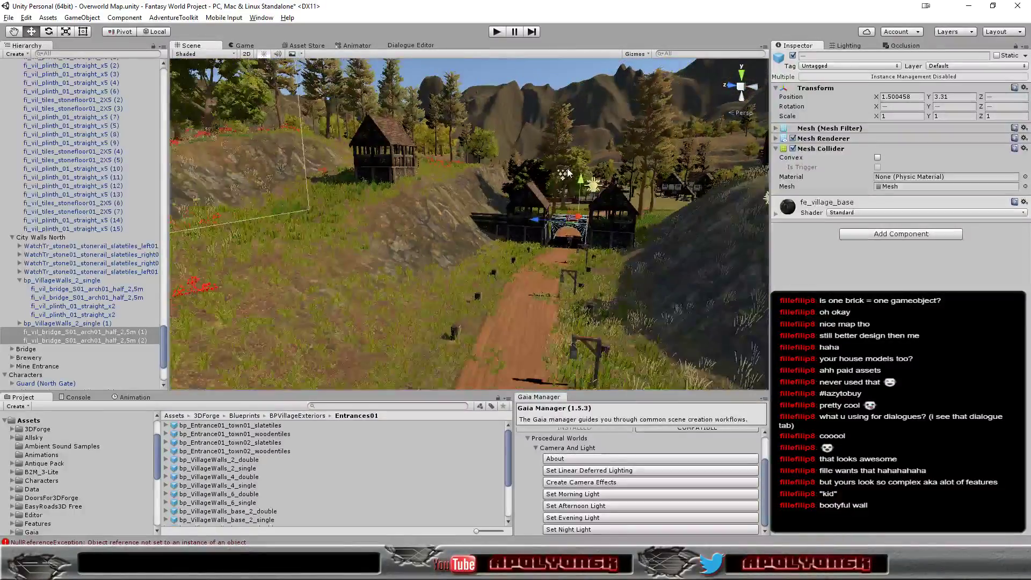
{"action": "scroll", "coordinate": [575, 170], "scroll_direction": "down", "scroll_amount": 2}
{"action": "scroll", "coordinate": [567, 170], "scroll_direction": "down", "scroll_amount": 2}
{"action": "scroll", "coordinate": [564, 173], "scroll_direction": "down", "scroll_amount": 2}
{"action": "scroll", "coordinate": [561, 176], "scroll_direction": "down", "scroll_amount": 2}
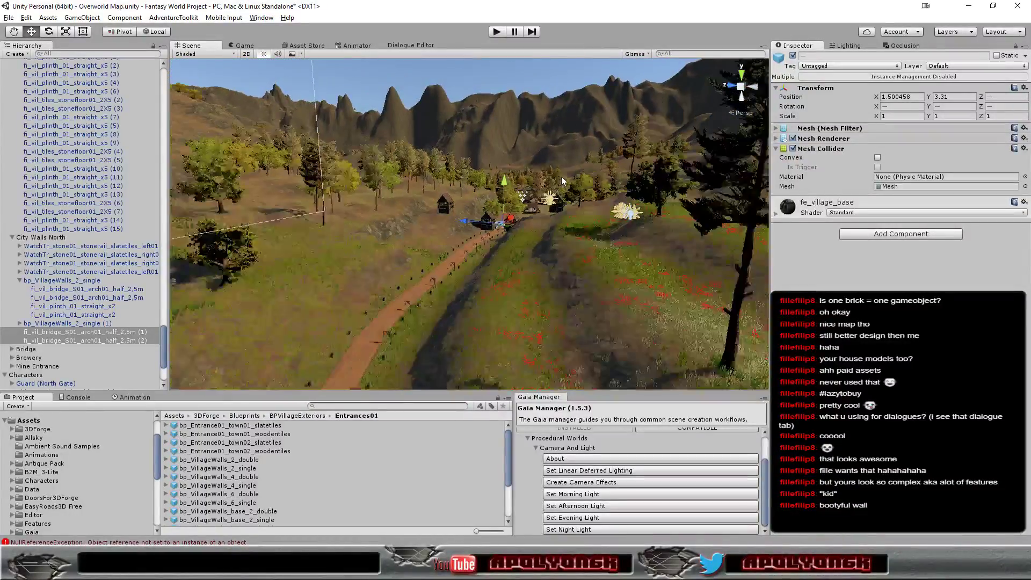
{"action": "scroll", "coordinate": [561, 176], "scroll_direction": "down", "scroll_amount": 2}
{"action": "scroll", "coordinate": [561, 176], "scroll_direction": "up", "scroll_amount": 2}
{"action": "scroll", "coordinate": [561, 176], "scroll_direction": "up", "scroll_amount": 2}
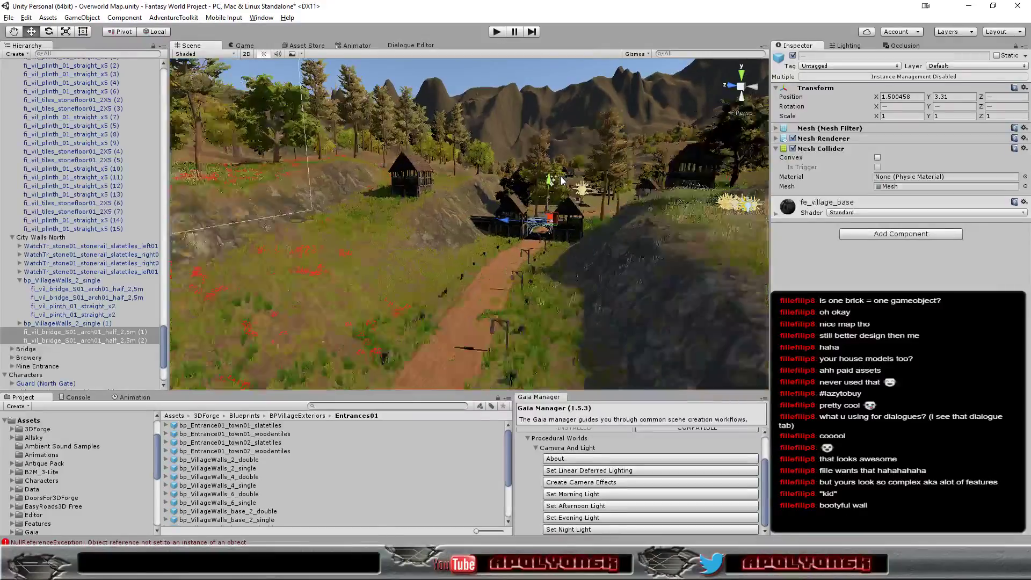
{"action": "scroll", "coordinate": [561, 176], "scroll_direction": "up", "scroll_amount": 2}
{"action": "scroll", "coordinate": [561, 177], "scroll_direction": "up", "scroll_amount": 2}
{"action": "mouse_move", "coordinate": [561, 176]}
{"action": "left_mouse_down", "text": "alt"}
{"action": "mouse_move", "coordinate": [618, 229]}
{"action": "mouse_move", "coordinate": [327, 215]}
{"action": "left_mouse_up", "text": "alt"}
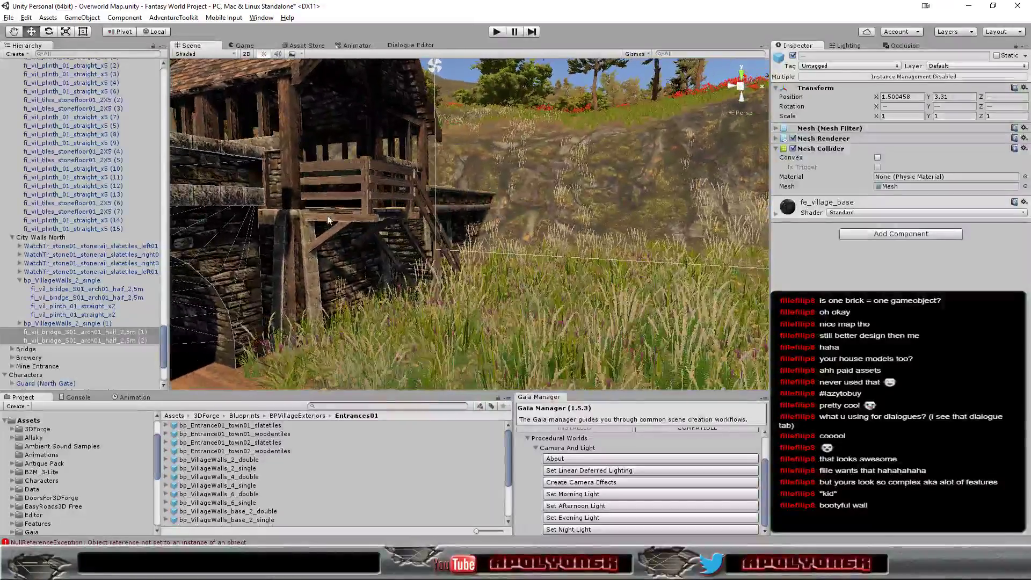
Step: Delete the tower's fi_vil_plinth_01_corner_outside piece, confirming the Break Prefab Instance prompt
{"action": "left_click", "coordinate": [279, 258]}
{"action": "left_click", "coordinate": [280, 266]}
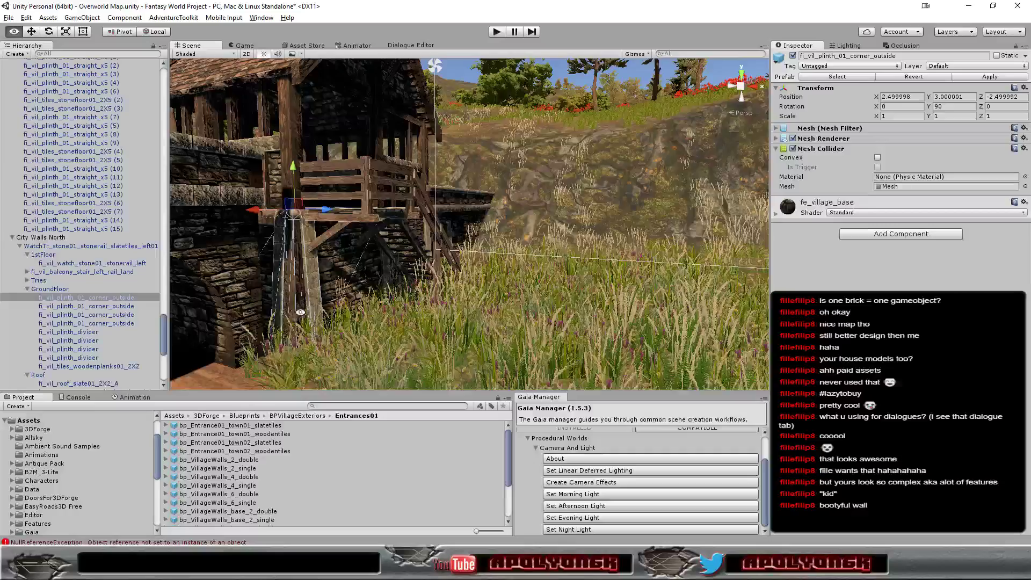
{"action": "mouse_move", "coordinate": [279, 266]}
{"action": "left_mouse_down", "text": "alt"}
{"action": "mouse_move", "coordinate": [430, 306]}
{"action": "mouse_move", "coordinate": [315, 317]}
{"action": "left_mouse_up", "text": "alt"}
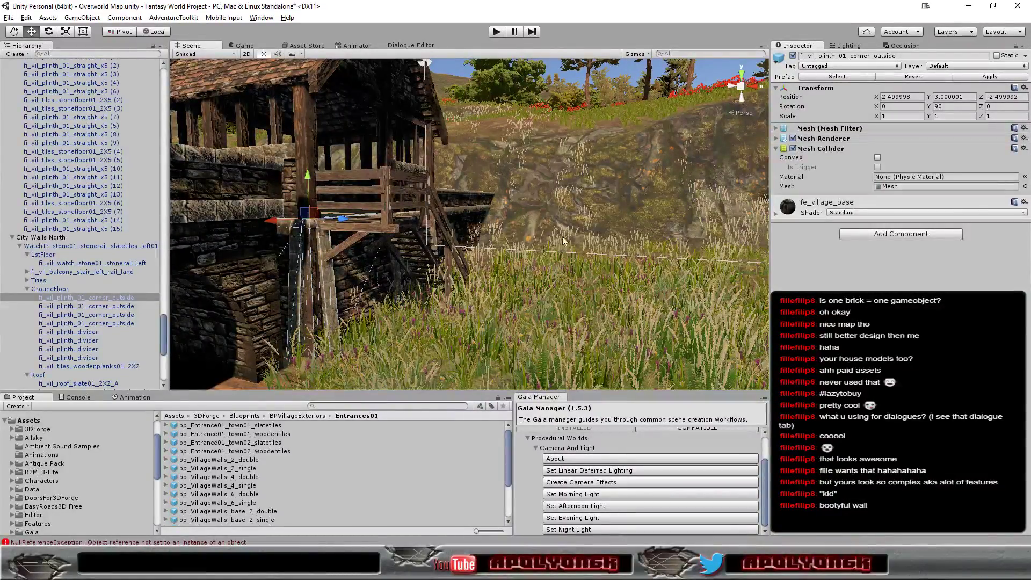
{"action": "mouse_move", "coordinate": [418, 291]}
{"action": "left_mouse_down", "text": "alt"}
{"action": "mouse_move", "coordinate": [414, 315]}
{"action": "mouse_move", "coordinate": [550, 307]}
{"action": "left_mouse_up", "text": "alt"}
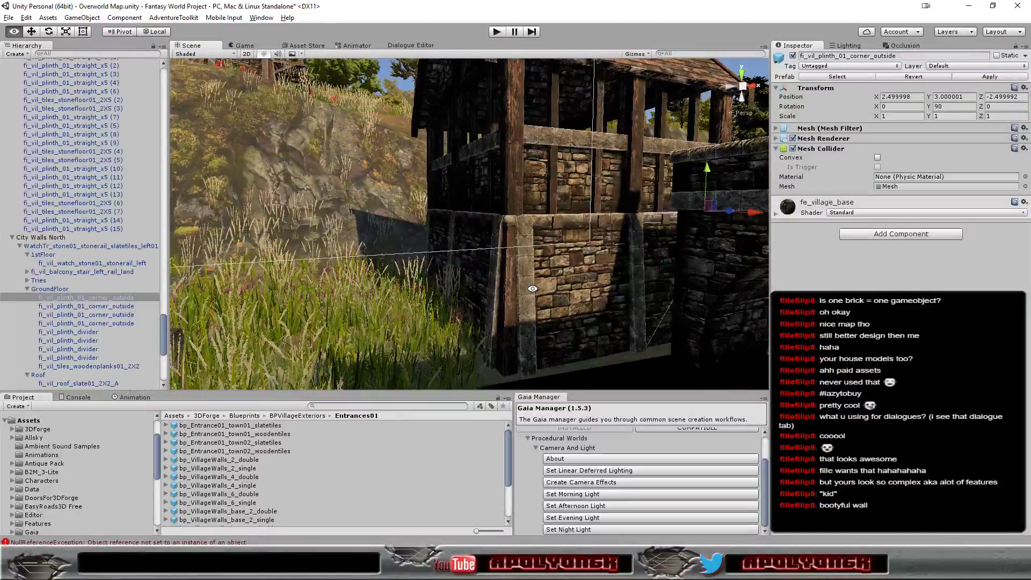
{"action": "left_click_drag", "start_coordinate": [551, 307], "coordinate": [695, 308], "text": "alt"}
{"action": "key", "text": "Delete"}
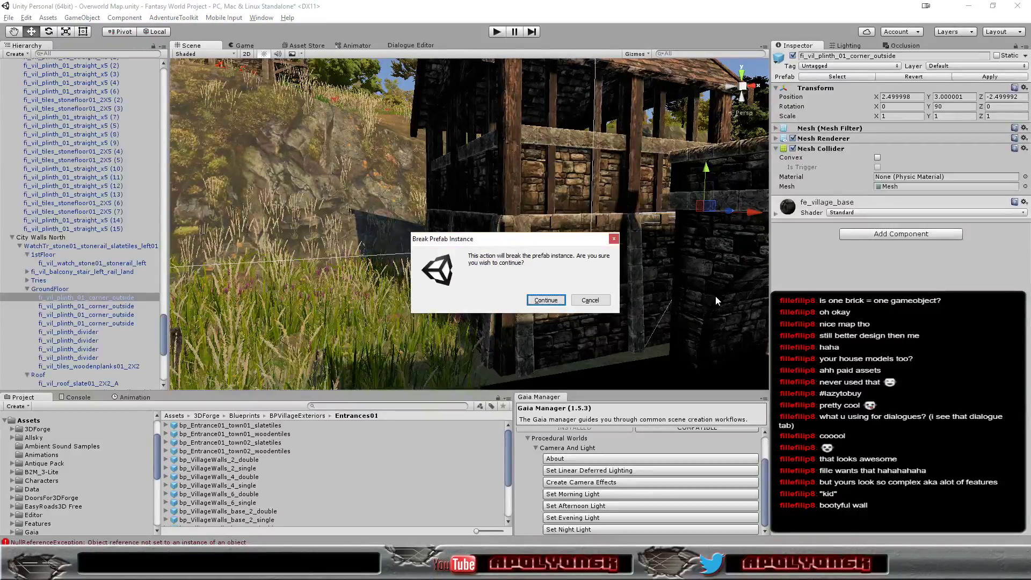
{"action": "left_click", "coordinate": [544, 302]}
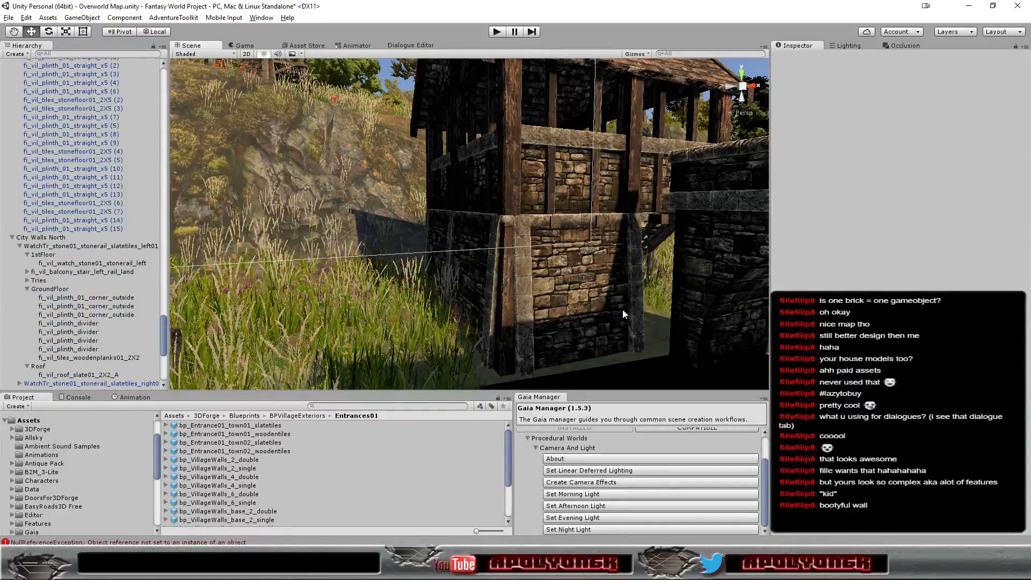
{"action": "left_click", "coordinate": [709, 293]}
Step: Lower bridge arch half (1) to Y 2.85 and slide it to Z -3.92 against the watchtower
{"action": "left_click_drag", "start_coordinate": [708, 270], "coordinate": [693, 300], "text": "alt"}
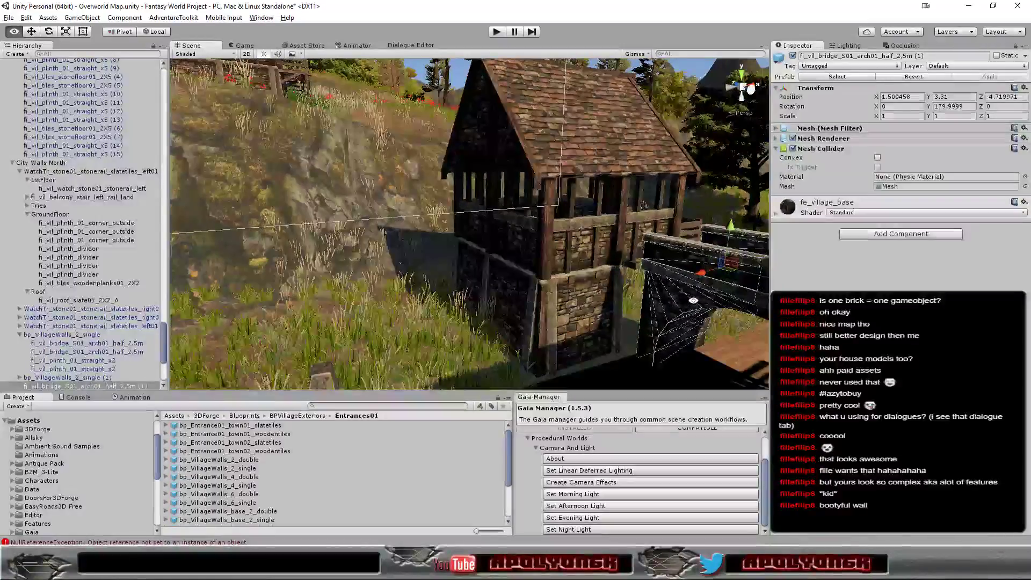
{"action": "left_click_drag", "start_coordinate": [730, 226], "coordinate": [721, 254]}
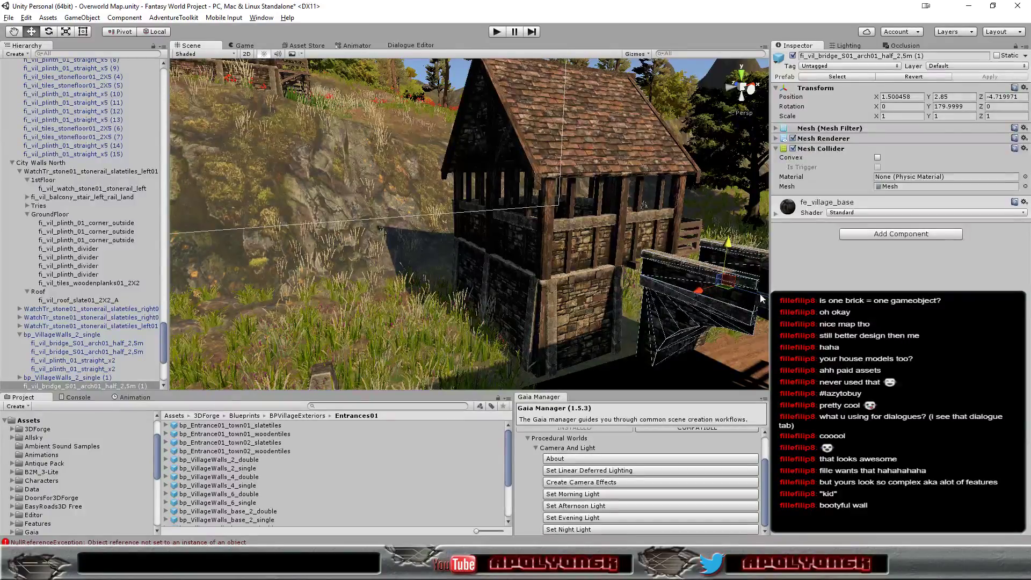
{"action": "mouse_move", "coordinate": [762, 298]}
{"action": "left_mouse_down"}
{"action": "mouse_move", "coordinate": [730, 283]}
{"action": "mouse_move", "coordinate": [551, 310]}
{"action": "mouse_move", "coordinate": [648, 353]}
{"action": "mouse_move", "coordinate": [486, 325]}
{"action": "left_mouse_up"}
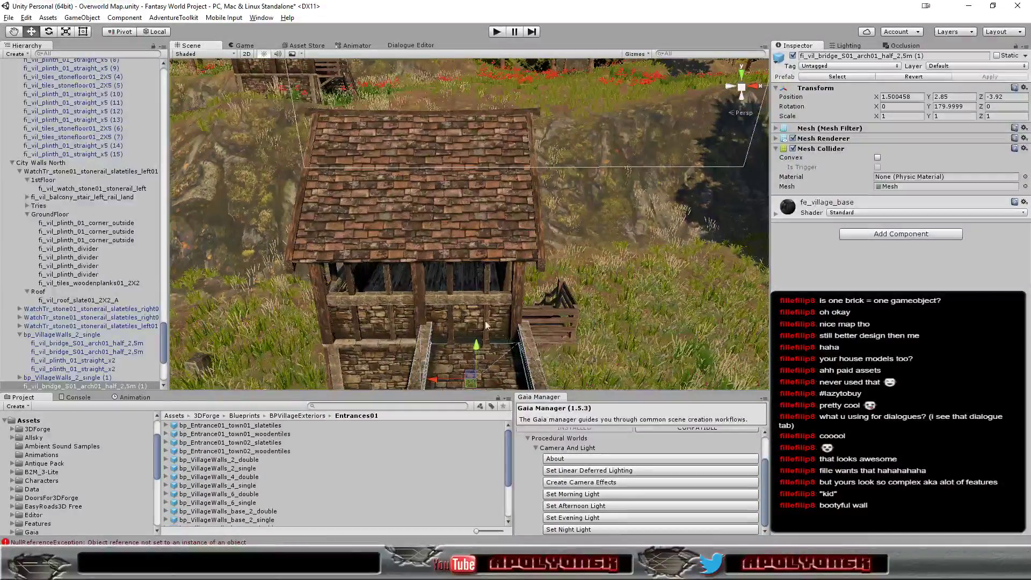
Step: Delete the tower's stone rail wall, sloped tile roof, wooden beam gable and pyramid roof
{"action": "left_click", "coordinate": [445, 307]}
{"action": "key", "text": "Delete"}
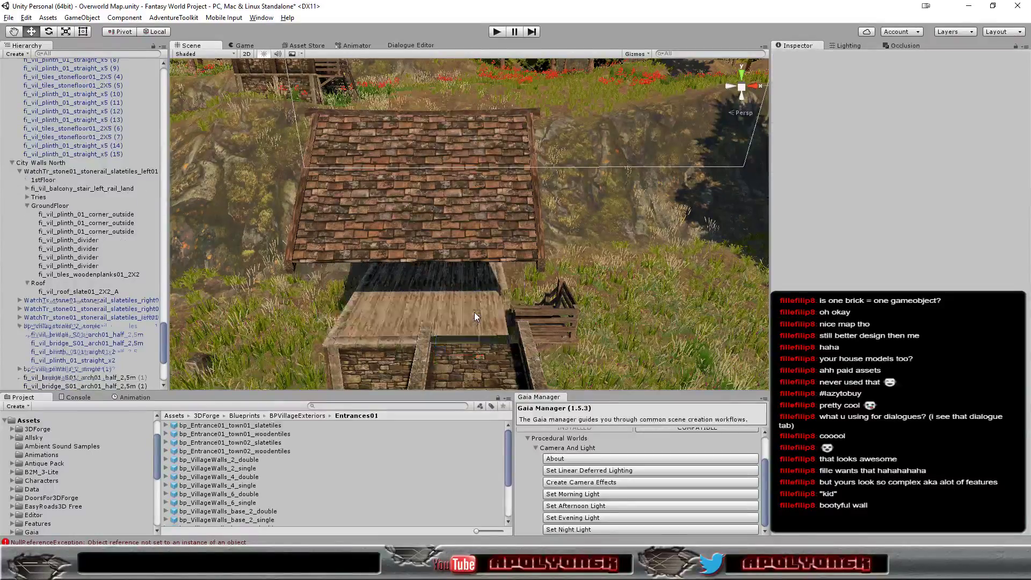
{"action": "left_click", "coordinate": [407, 213]}
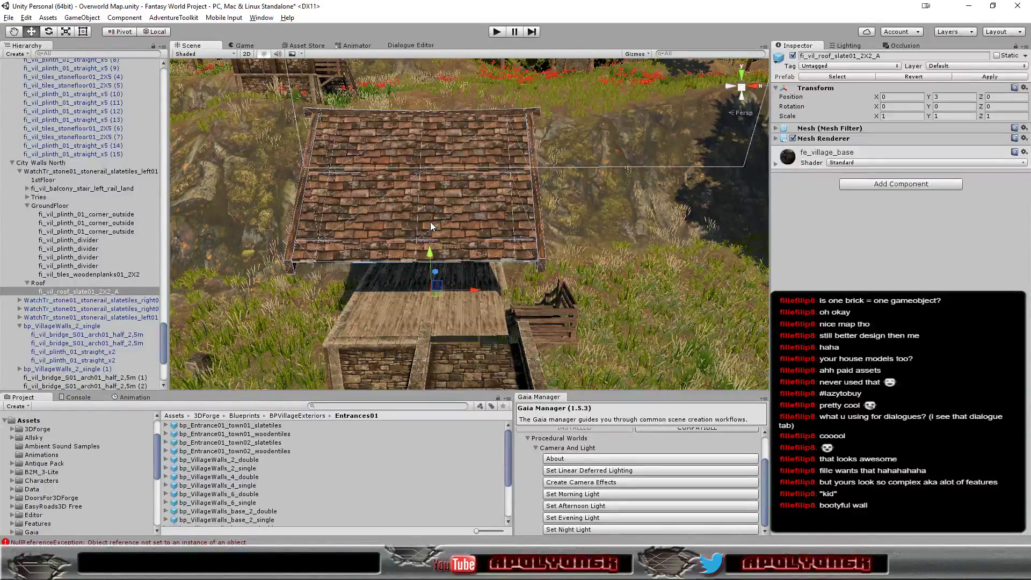
{"action": "key", "text": "Delete"}
{"action": "left_click_drag", "start_coordinate": [441, 260], "coordinate": [605, 158], "text": "alt"}
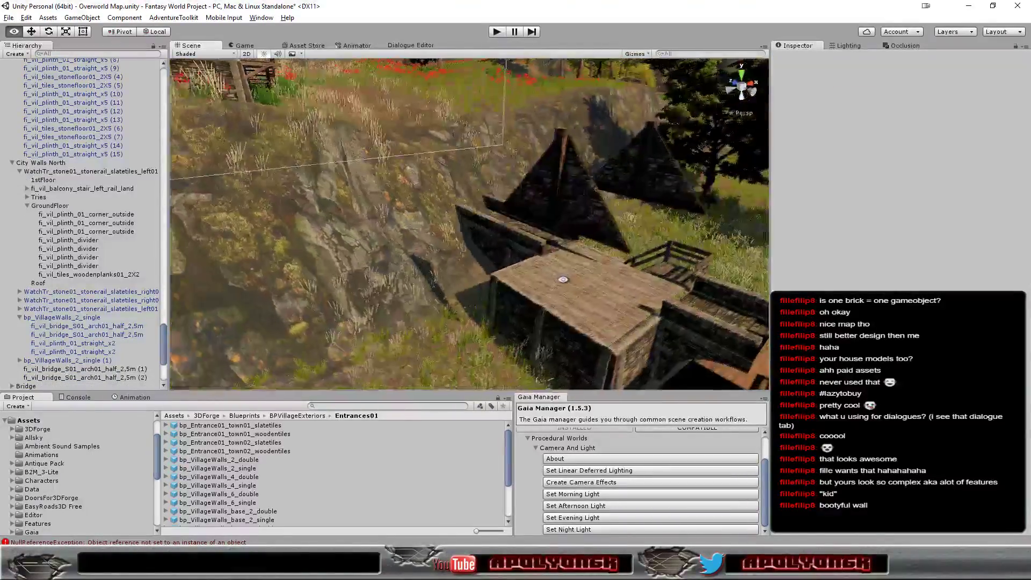
{"action": "left_click", "coordinate": [565, 178]}
{"action": "key", "text": "Delete"}
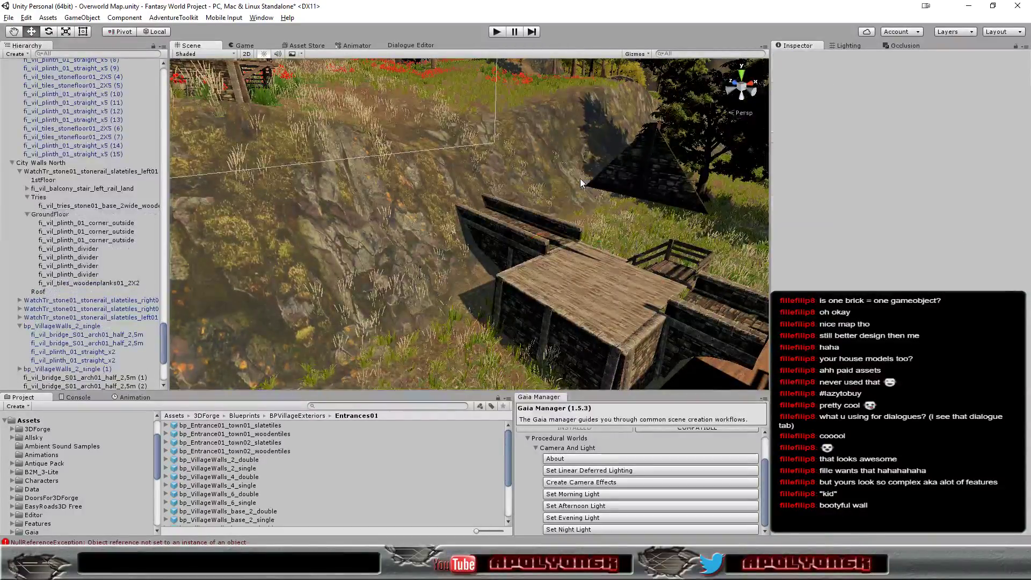
{"action": "left_click", "coordinate": [623, 178]}
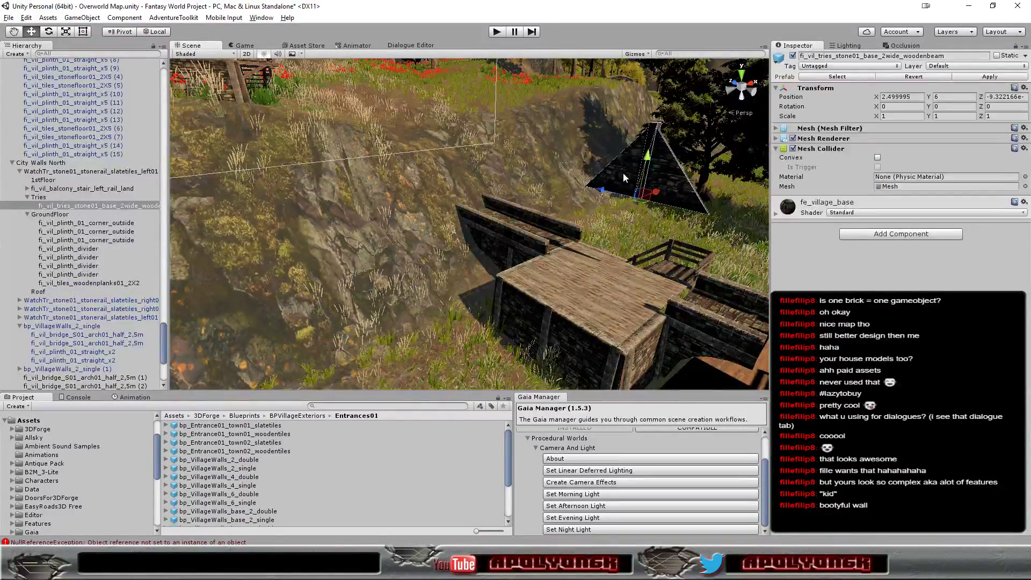
{"action": "key", "text": "Delete"}
Step: Delete the wooden balcony railing beside the bridge
{"action": "mouse_move", "coordinate": [623, 202]}
{"action": "left_mouse_down", "text": "alt"}
{"action": "mouse_move", "coordinate": [399, 198]}
{"action": "mouse_move", "coordinate": [660, 156]}
{"action": "mouse_move", "coordinate": [481, 244]}
{"action": "left_mouse_up", "text": "alt"}
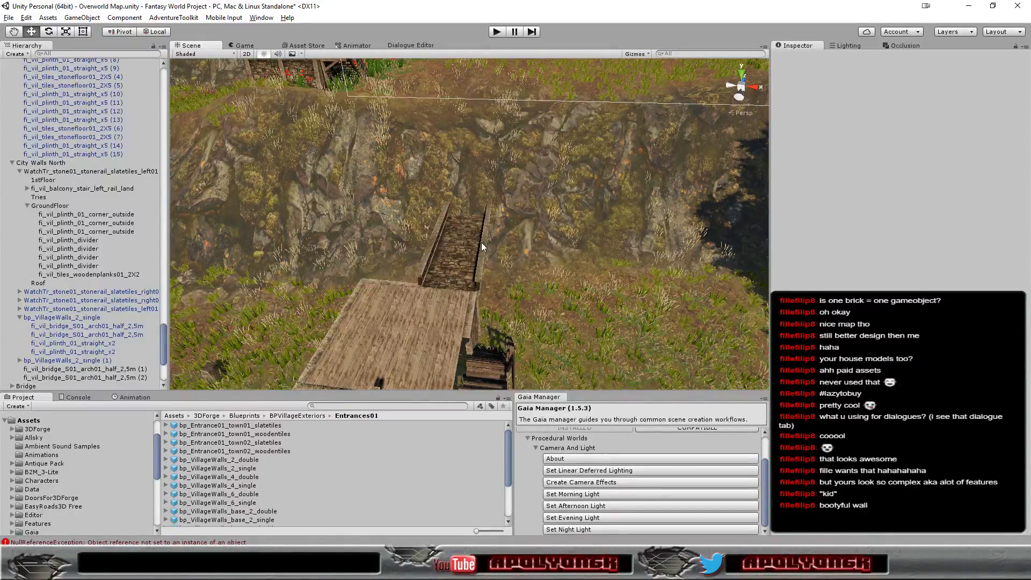
{"action": "scroll", "coordinate": [522, 293], "scroll_direction": "down", "scroll_amount": 3}
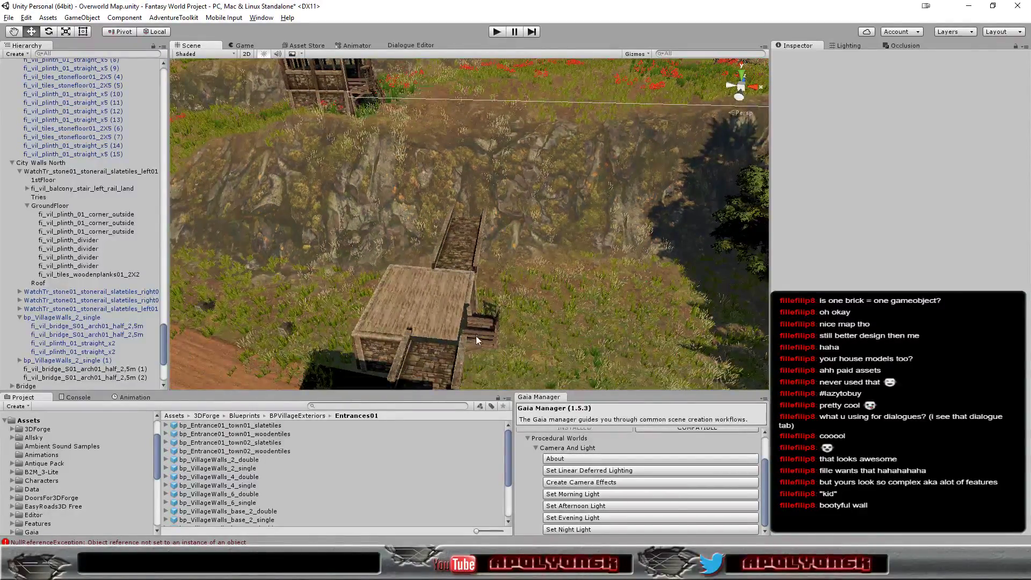
{"action": "left_click_drag", "start_coordinate": [476, 338], "coordinate": [348, 298], "text": "alt"}
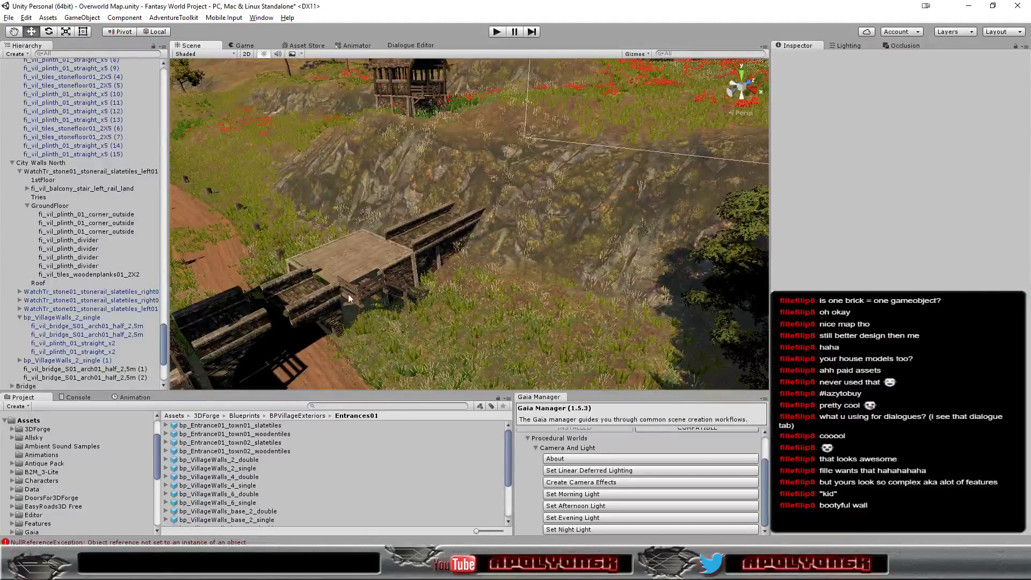
{"action": "left_click", "coordinate": [379, 305]}
{"action": "left_click", "coordinate": [366, 295]}
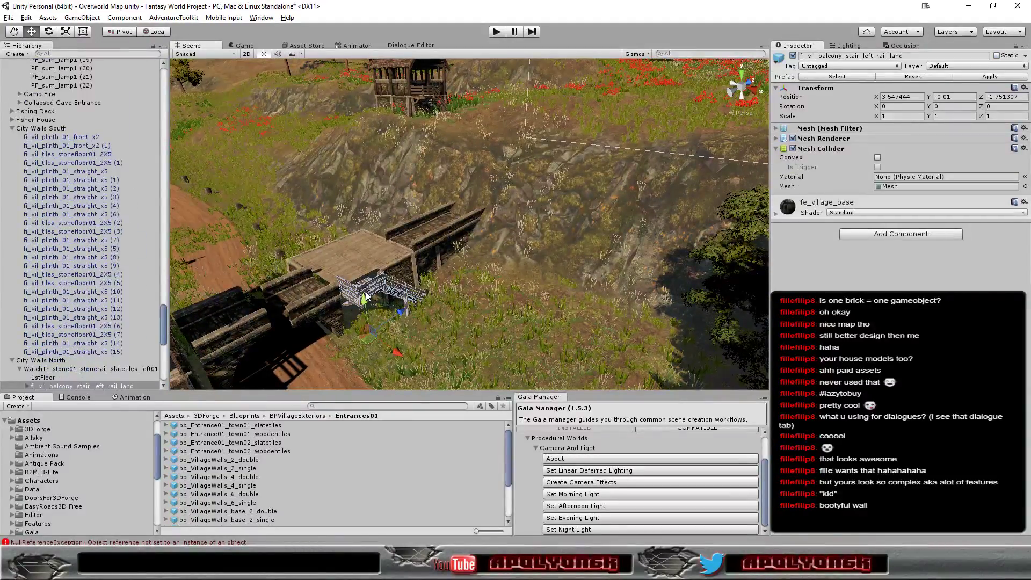
{"action": "key", "text": "Delete"}
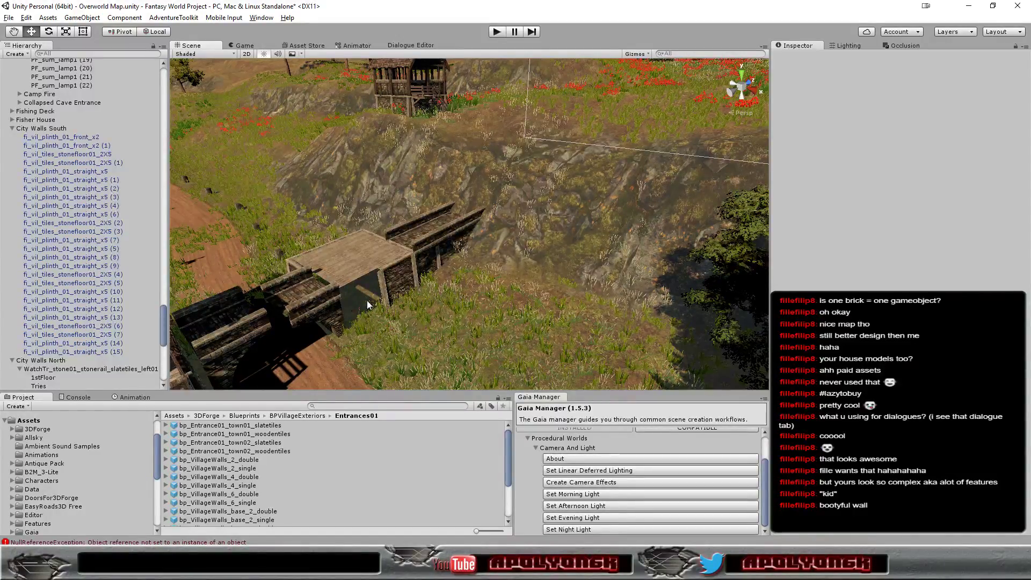
Step: Delete the stone corner wall piece next to the bridge platform
{"action": "scroll", "coordinate": [408, 303], "scroll_direction": "up", "scroll_amount": 2}
{"action": "scroll", "coordinate": [398, 313], "scroll_direction": "up", "scroll_amount": 2}
{"action": "scroll", "coordinate": [374, 336], "scroll_direction": "up", "scroll_amount": 2}
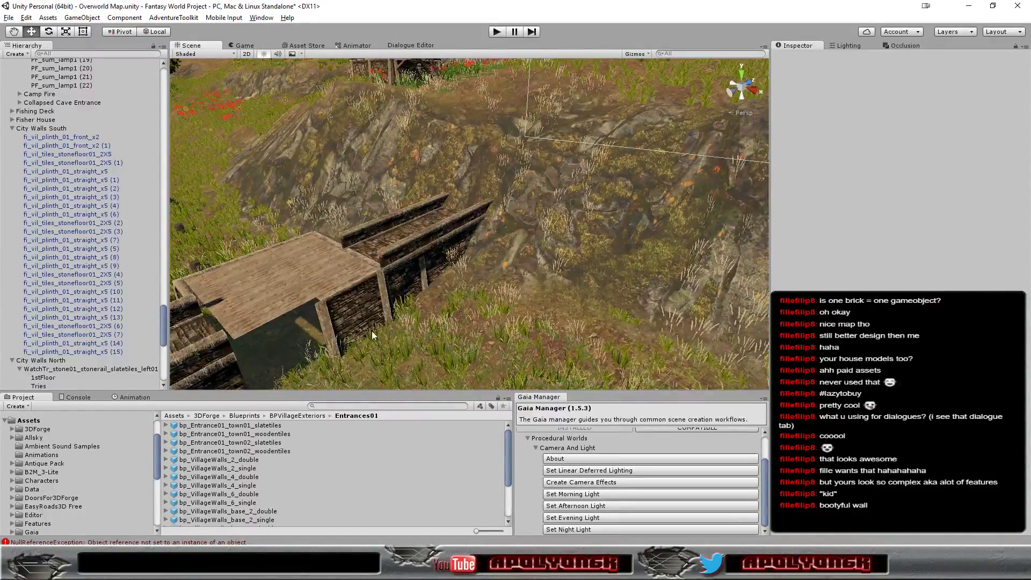
{"action": "right_click_drag", "start_coordinate": [378, 356], "coordinate": [406, 309]}
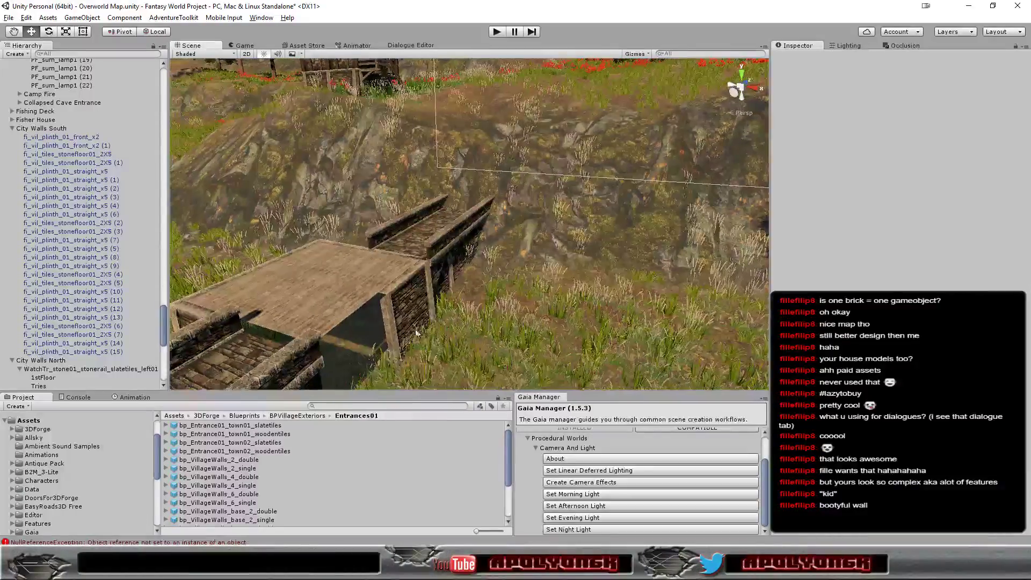
{"action": "left_click", "coordinate": [406, 309]}
{"action": "key", "text": "Delete"}
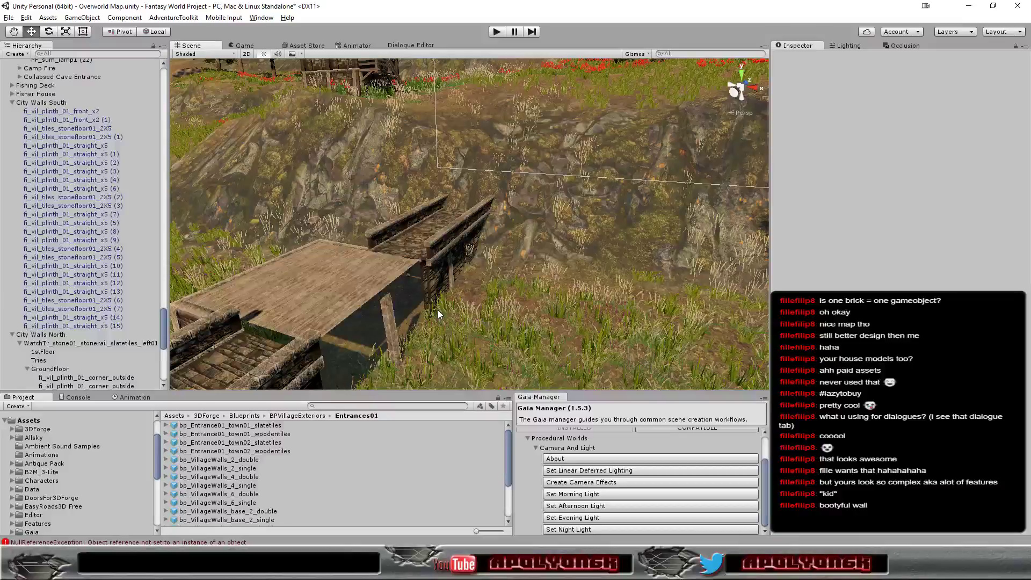
{"action": "mouse_move", "coordinate": [431, 319]}
{"action": "right_mouse_down"}
{"action": "mouse_move", "coordinate": [430, 246]}
{"action": "mouse_move", "coordinate": [334, 293]}
{"action": "mouse_move", "coordinate": [358, 304]}
{"action": "mouse_move", "coordinate": [444, 290]}
{"action": "mouse_move", "coordinate": [376, 293]}
{"action": "mouse_move", "coordinate": [399, 303]}
{"action": "right_mouse_up"}
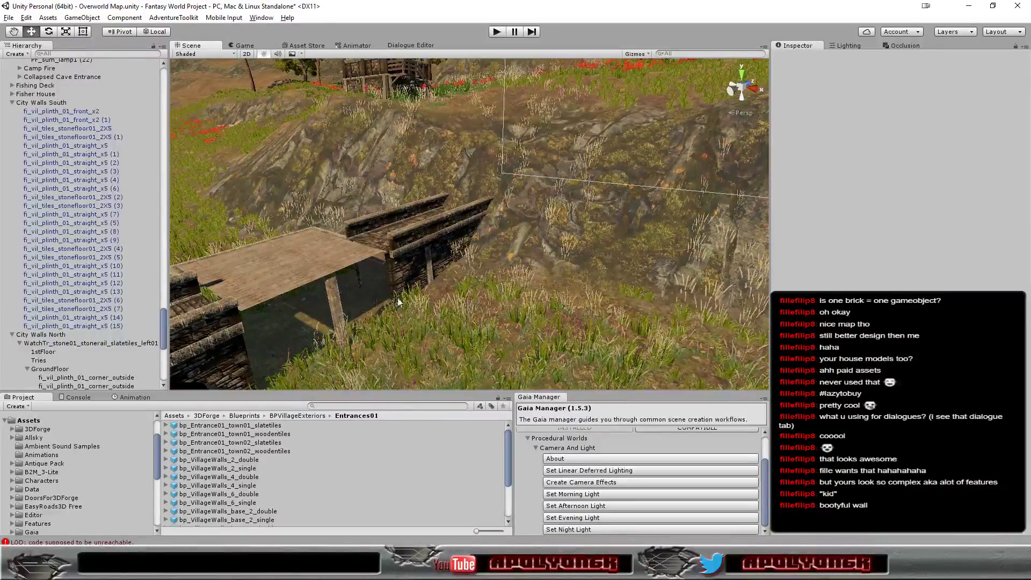
Step: Duplicate fi_vil_plinth_01_straight_x2 and move the copy along the bridge to Z -5
{"action": "left_click", "coordinate": [424, 263]}
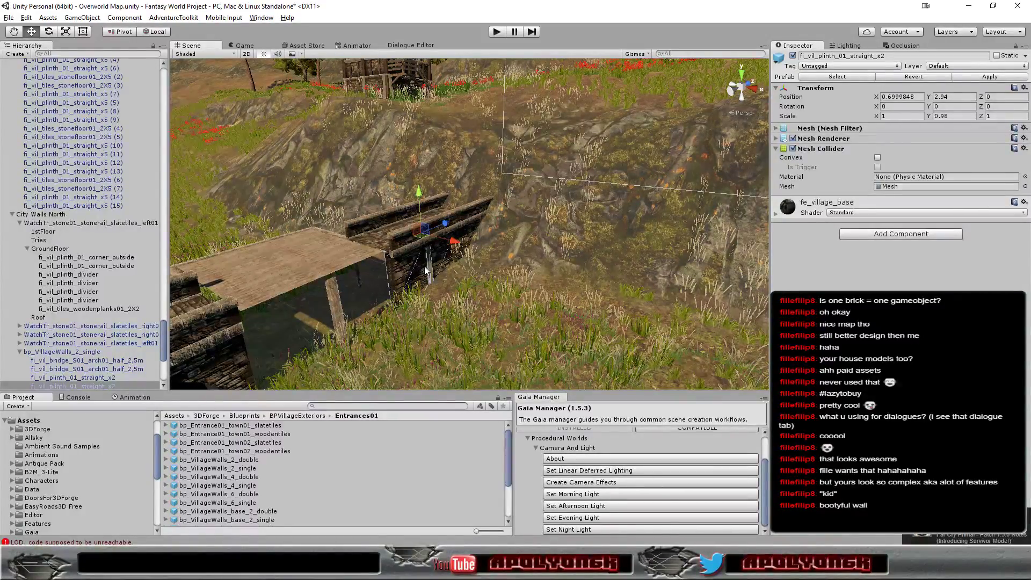
{"action": "key", "text": "ctrl+d"}
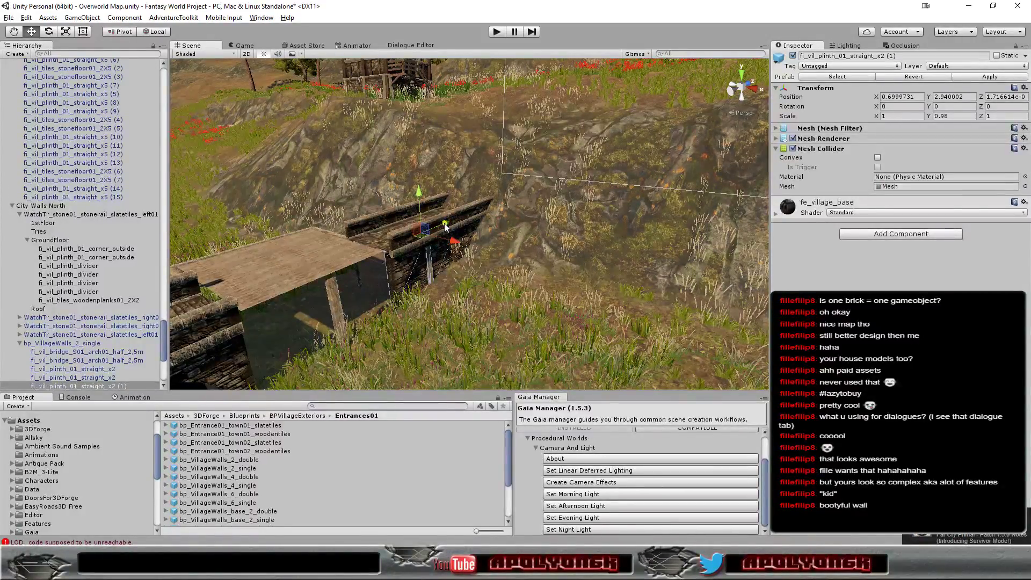
{"action": "left_click_drag", "start_coordinate": [445, 227], "coordinate": [379, 260]}
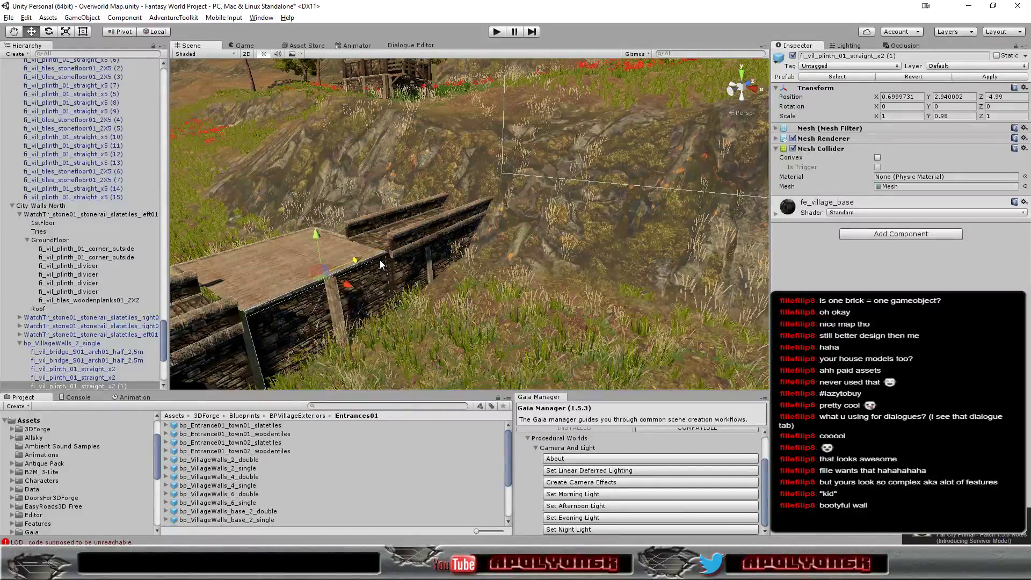
{"action": "mouse_move", "coordinate": [379, 260]}
{"action": "left_mouse_down"}
{"action": "mouse_move", "coordinate": [394, 339]}
{"action": "mouse_move", "coordinate": [311, 353]}
{"action": "left_mouse_up"}
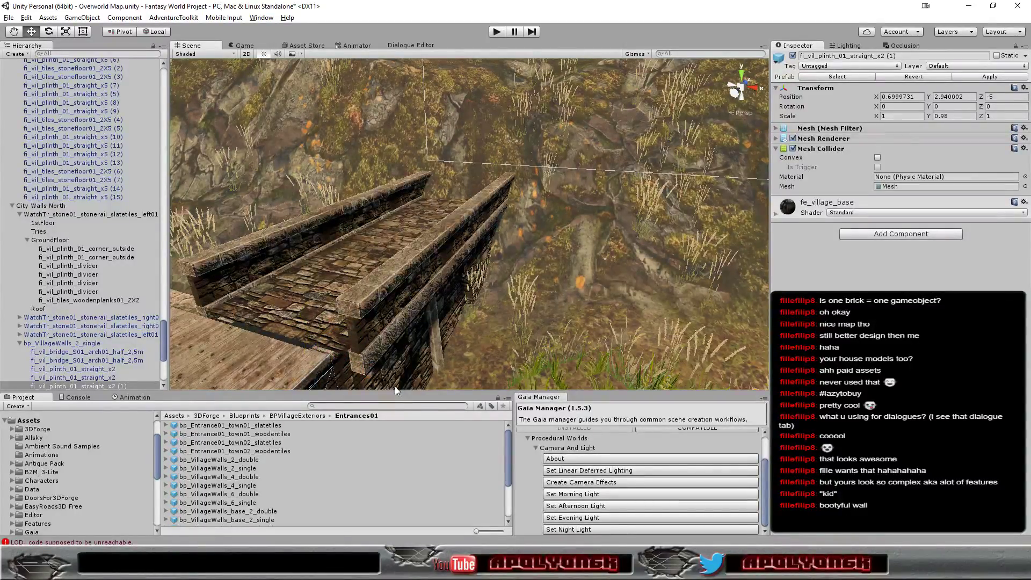
{"action": "scroll", "coordinate": [395, 386], "scroll_direction": "down", "scroll_amount": 3}
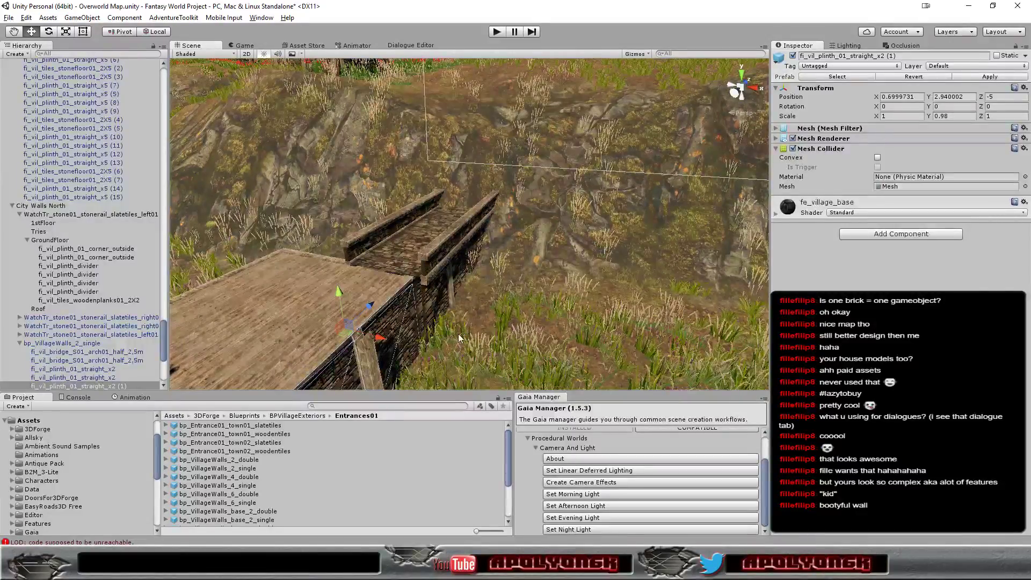
{"action": "key", "text": "super"}
{"action": "left_click", "coordinate": [454, 348]}
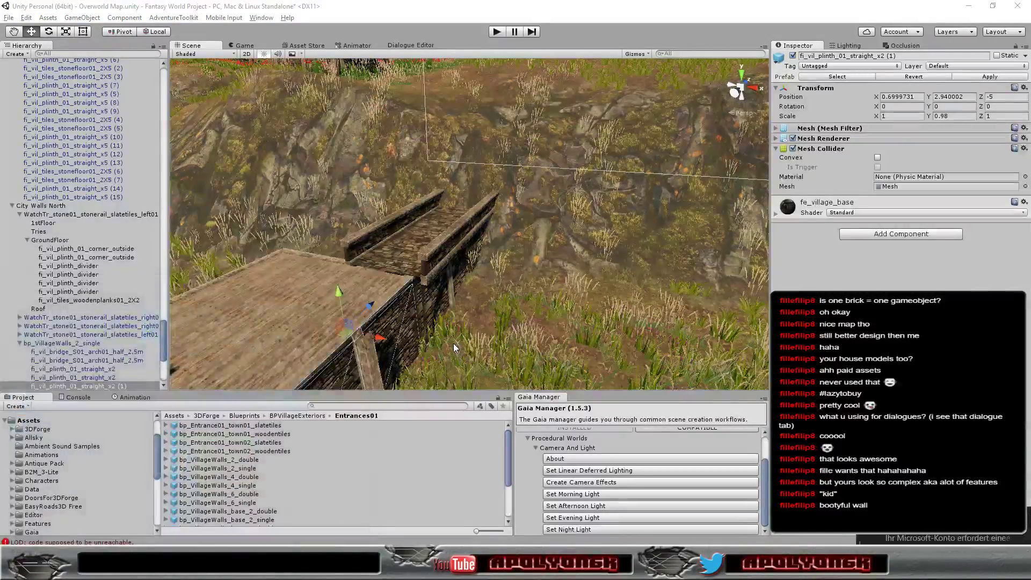
{"action": "mouse_move", "coordinate": [454, 348]}
{"action": "left_mouse_down", "text": "alt"}
{"action": "mouse_move", "coordinate": [398, 304]}
{"action": "mouse_move", "coordinate": [557, 379]}
{"action": "mouse_move", "coordinate": [450, 294]}
{"action": "mouse_move", "coordinate": [294, 326]}
{"action": "left_mouse_up", "text": "alt"}
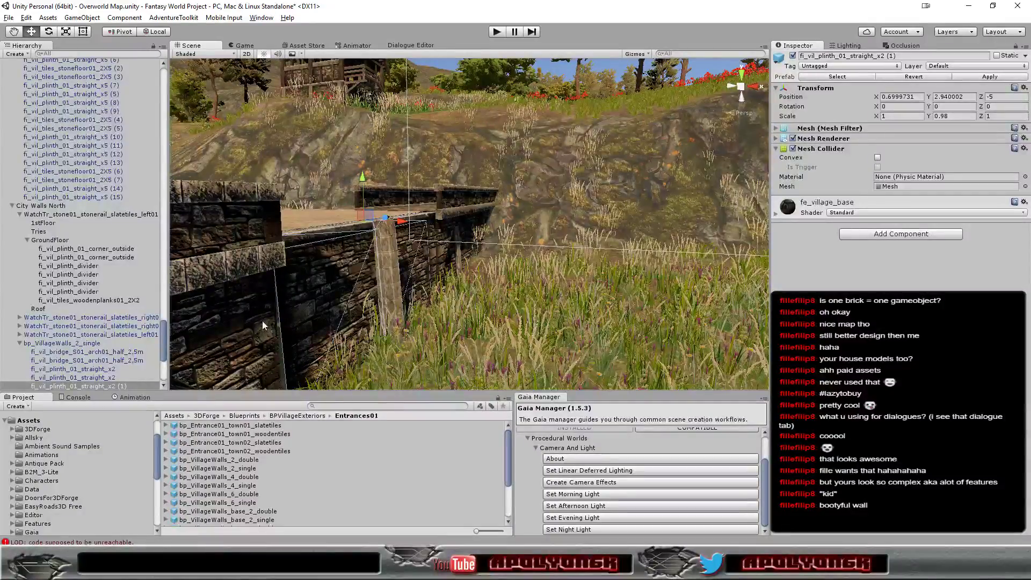
{"action": "mouse_move", "coordinate": [348, 286]}
{"action": "left_mouse_down", "text": "alt"}
{"action": "mouse_move", "coordinate": [480, 305]}
{"action": "mouse_move", "coordinate": [434, 271]}
{"action": "mouse_move", "coordinate": [329, 267]}
{"action": "mouse_move", "coordinate": [456, 275]}
{"action": "mouse_move", "coordinate": [417, 314]}
{"action": "left_mouse_up", "text": "alt"}
Step: Delete fi_vil_plinth_divider and the fi_vil_tiles_woodenplanks01_2X2 floor, then select the bridge arch
{"action": "left_click", "coordinate": [417, 315]}
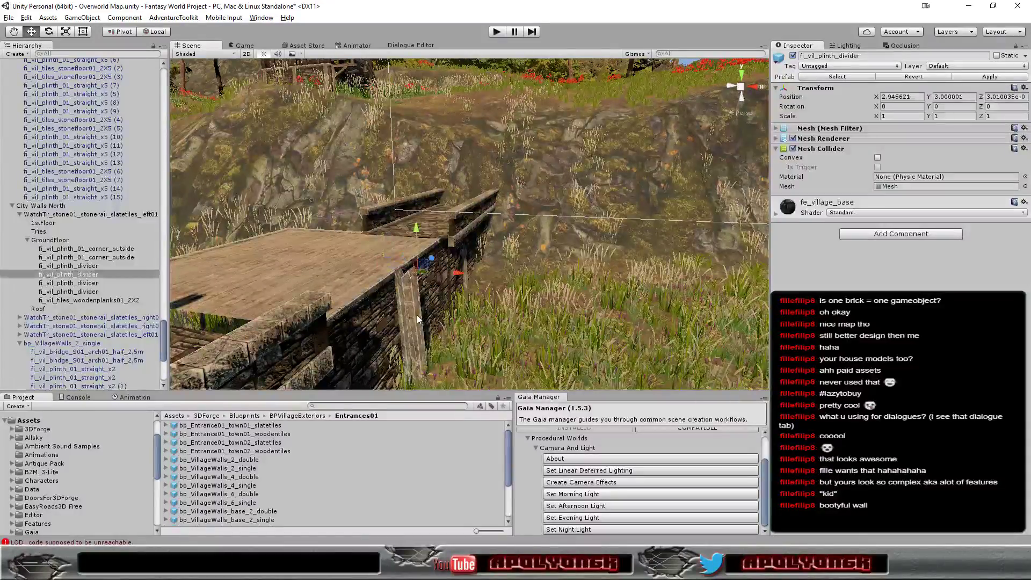
{"action": "key", "text": "Delete"}
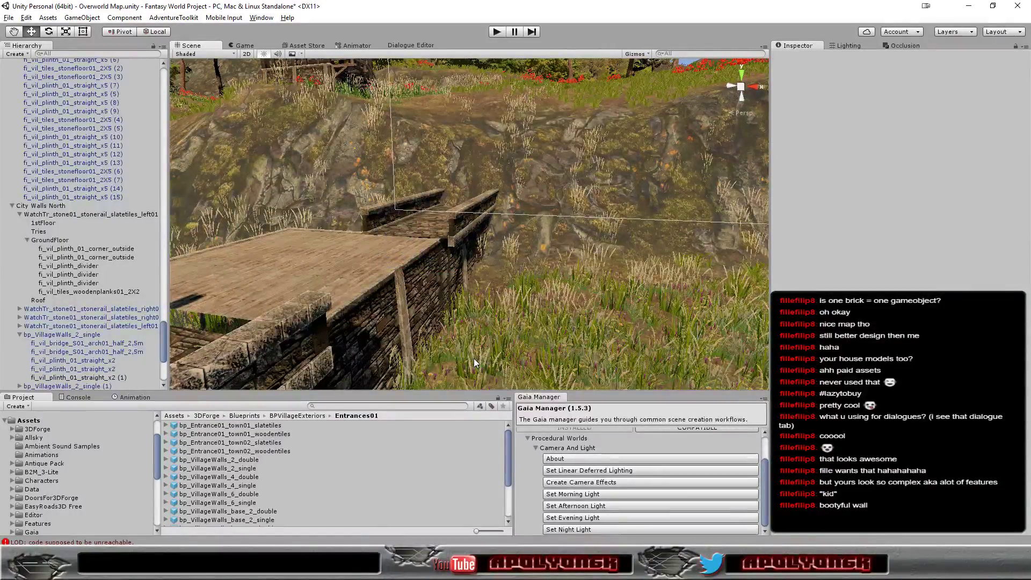
{"action": "mouse_move", "coordinate": [445, 293]}
{"action": "left_mouse_down", "text": "alt"}
{"action": "mouse_move", "coordinate": [629, 304]}
{"action": "mouse_move", "coordinate": [364, 336]}
{"action": "mouse_move", "coordinate": [483, 323]}
{"action": "mouse_move", "coordinate": [460, 316]}
{"action": "left_mouse_up", "text": "alt"}
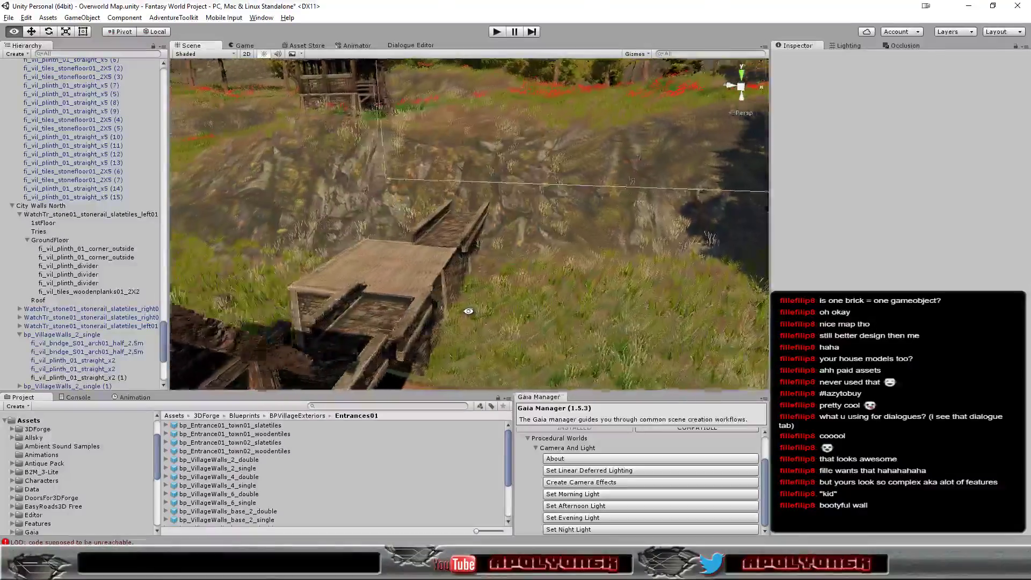
{"action": "scroll", "coordinate": [457, 317], "scroll_direction": "up", "scroll_amount": 5}
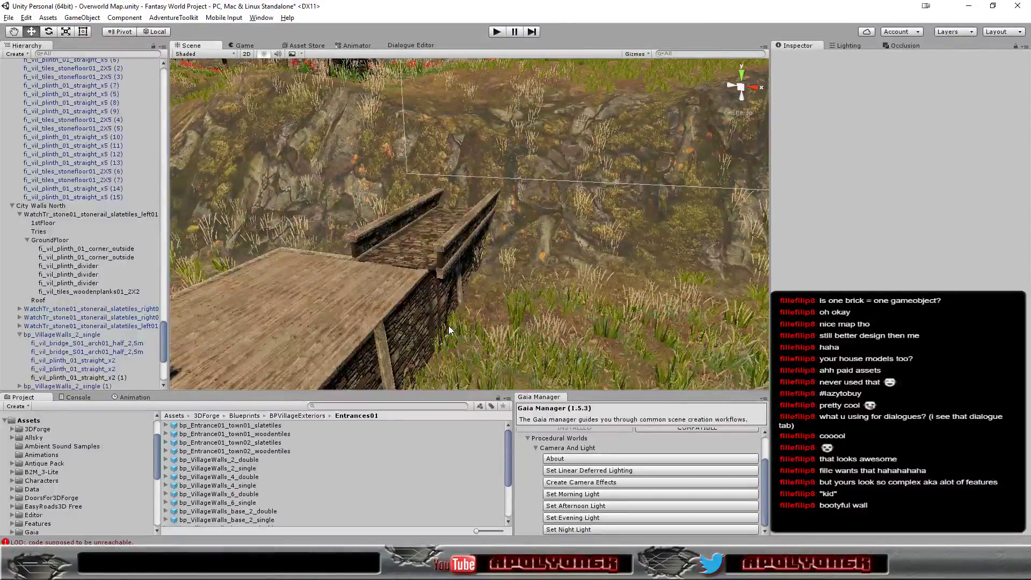
{"action": "mouse_move", "coordinate": [449, 326]}
{"action": "left_mouse_down", "text": "alt"}
{"action": "mouse_move", "coordinate": [449, 301]}
{"action": "mouse_move", "coordinate": [460, 311]}
{"action": "left_mouse_up", "text": "alt"}
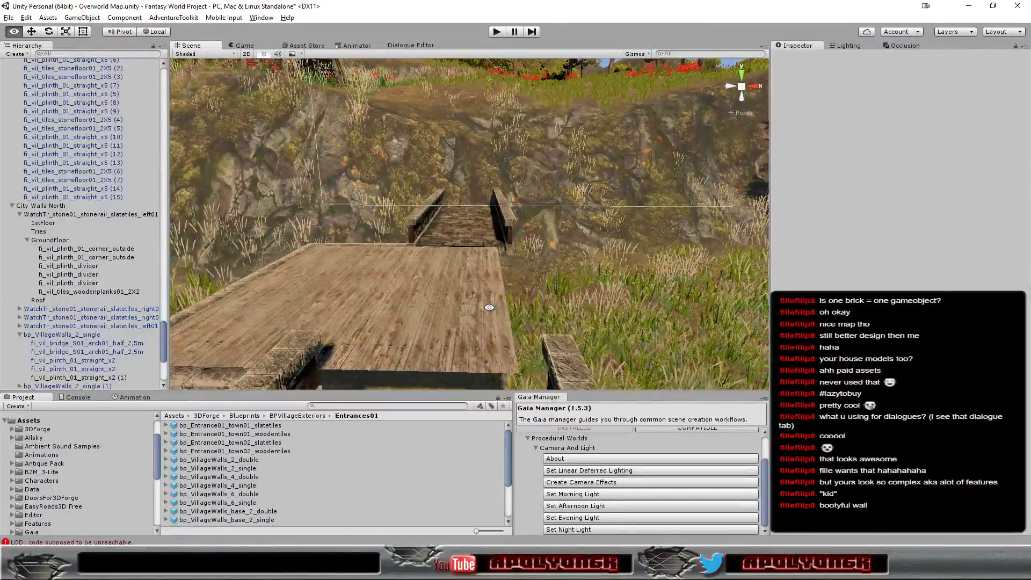
{"action": "left_click", "coordinate": [459, 314]}
{"action": "key", "text": "Delete"}
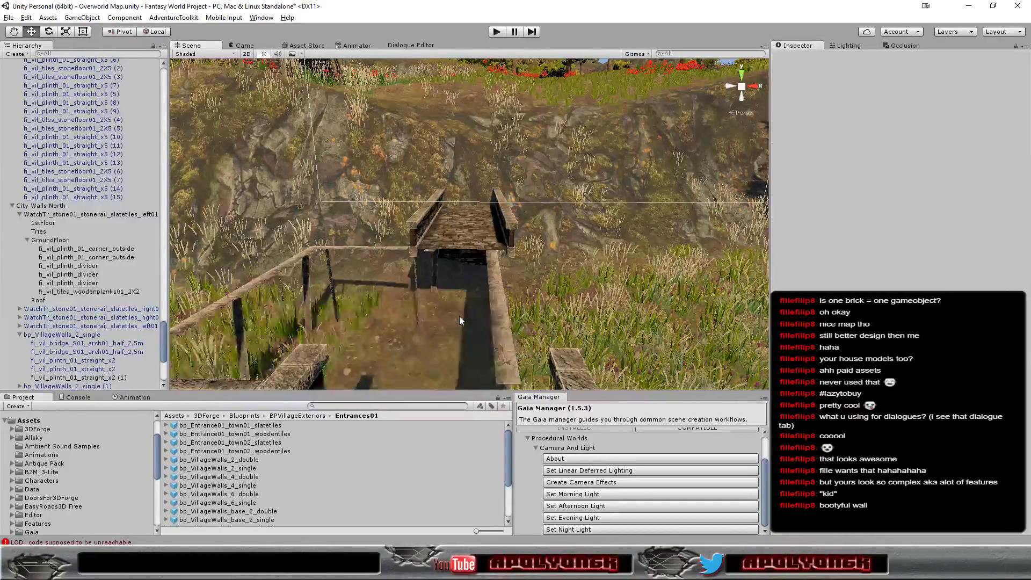
{"action": "left_click", "coordinate": [453, 241]}
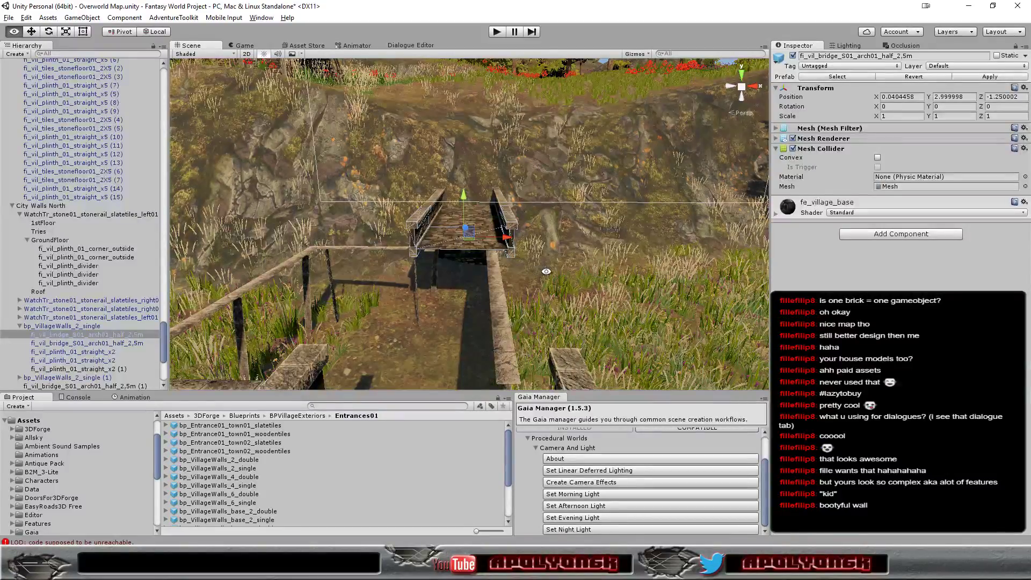
{"action": "mouse_move", "coordinate": [489, 261]}
{"action": "left_mouse_down", "text": "alt"}
{"action": "mouse_move", "coordinate": [489, 274]}
{"action": "mouse_move", "coordinate": [332, 318]}
{"action": "mouse_move", "coordinate": [471, 265]}
{"action": "left_mouse_up", "text": "alt"}
{"action": "scroll", "coordinate": [472, 265], "scroll_direction": "up", "scroll_amount": 5}
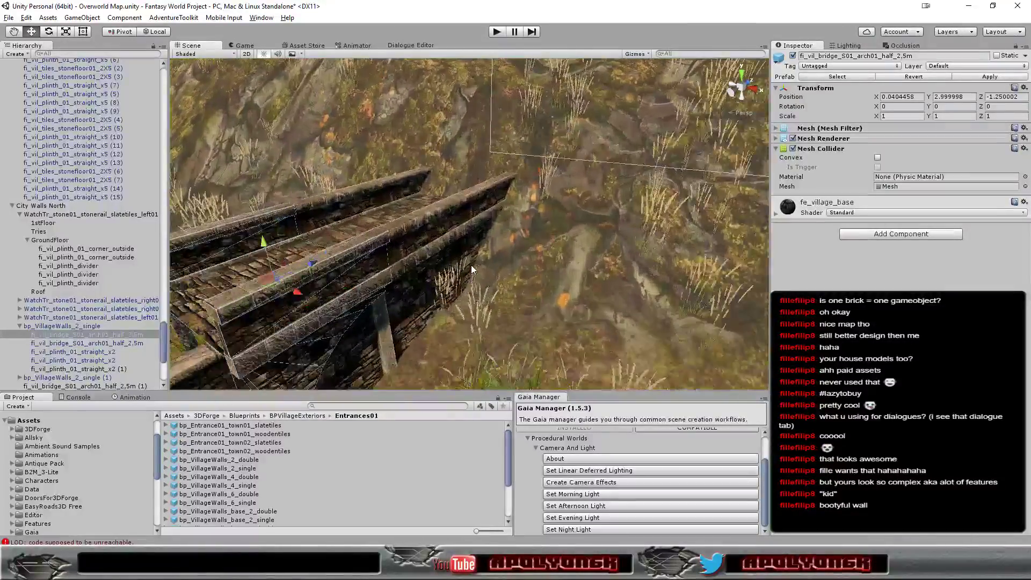
{"action": "left_click", "coordinate": [401, 238]}
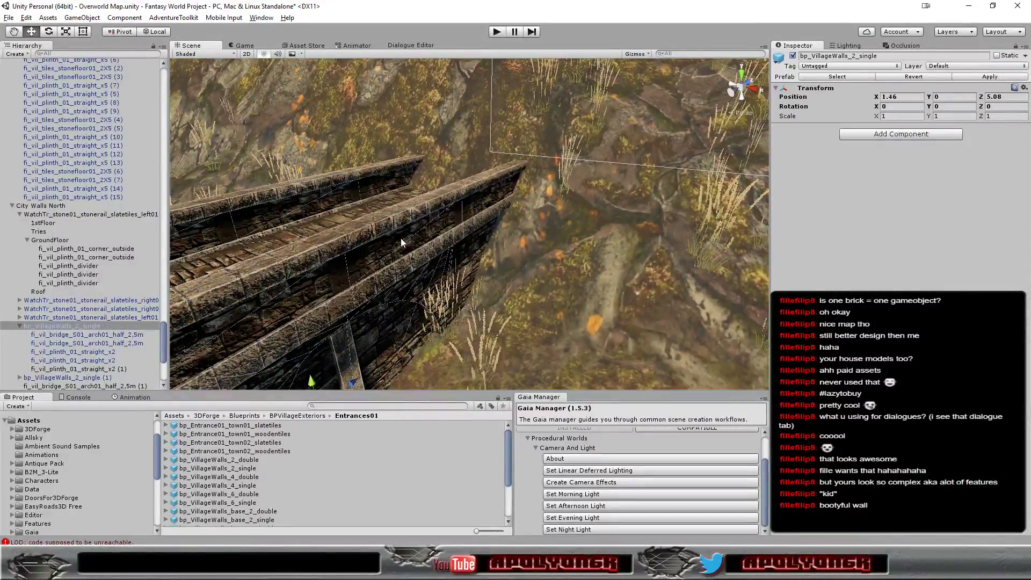
{"action": "left_click", "coordinate": [475, 214]}
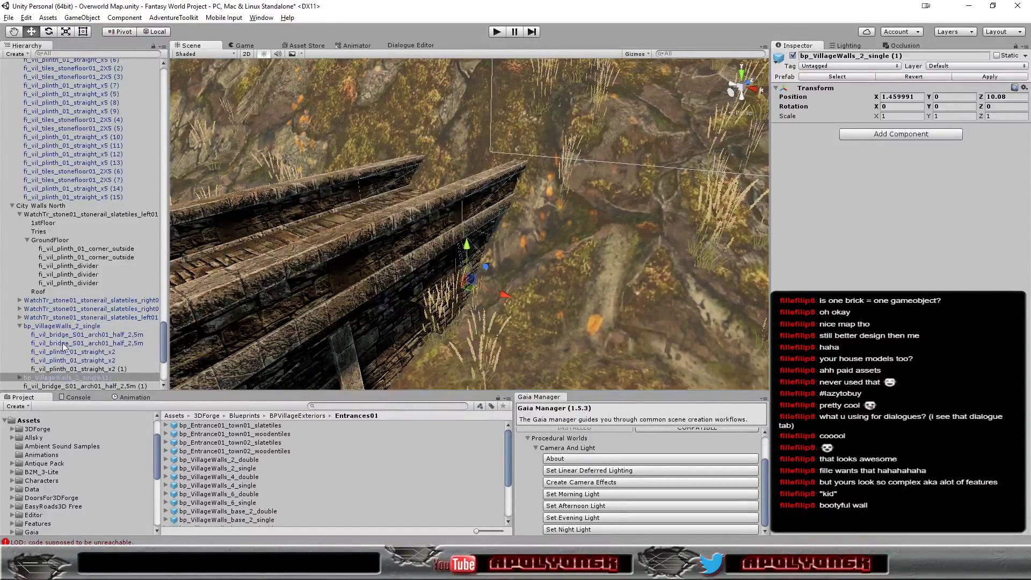
{"action": "key", "text": "Delete"}
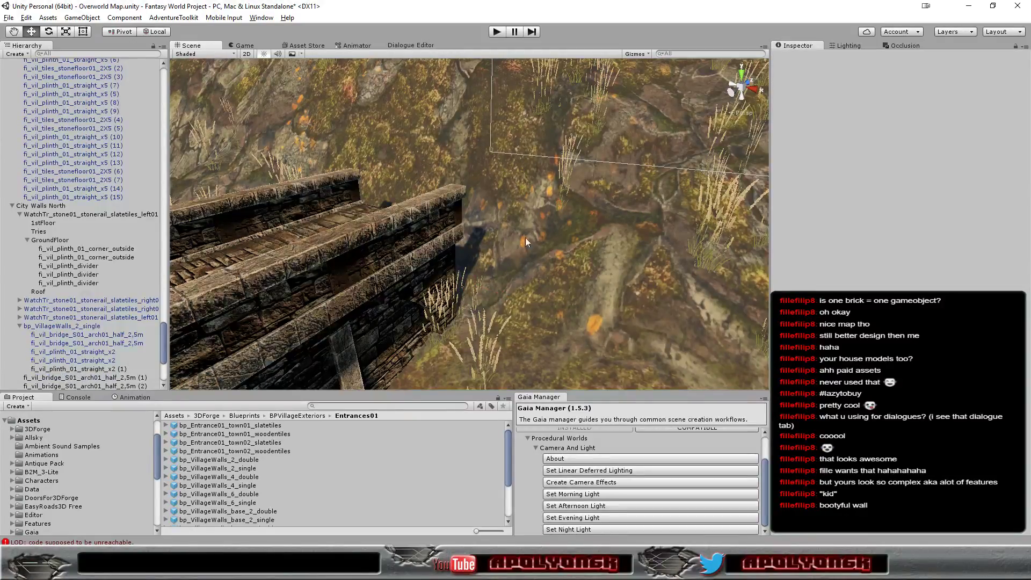
{"action": "mouse_move", "coordinate": [526, 238]}
{"action": "left_mouse_down", "text": "alt"}
{"action": "mouse_move", "coordinate": [498, 233]}
{"action": "mouse_move", "coordinate": [480, 283]}
{"action": "mouse_move", "coordinate": [638, 262]}
{"action": "mouse_move", "coordinate": [715, 353]}
{"action": "mouse_move", "coordinate": [410, 293]}
{"action": "mouse_move", "coordinate": [490, 268]}
{"action": "left_mouse_up", "text": "alt"}
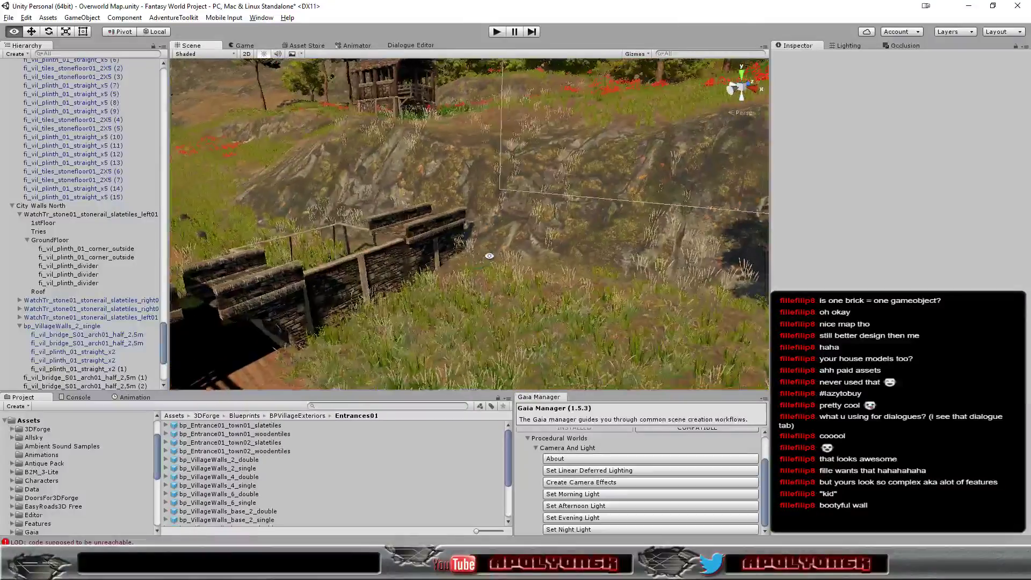
{"action": "scroll", "coordinate": [463, 280], "scroll_direction": "up", "scroll_amount": 5}
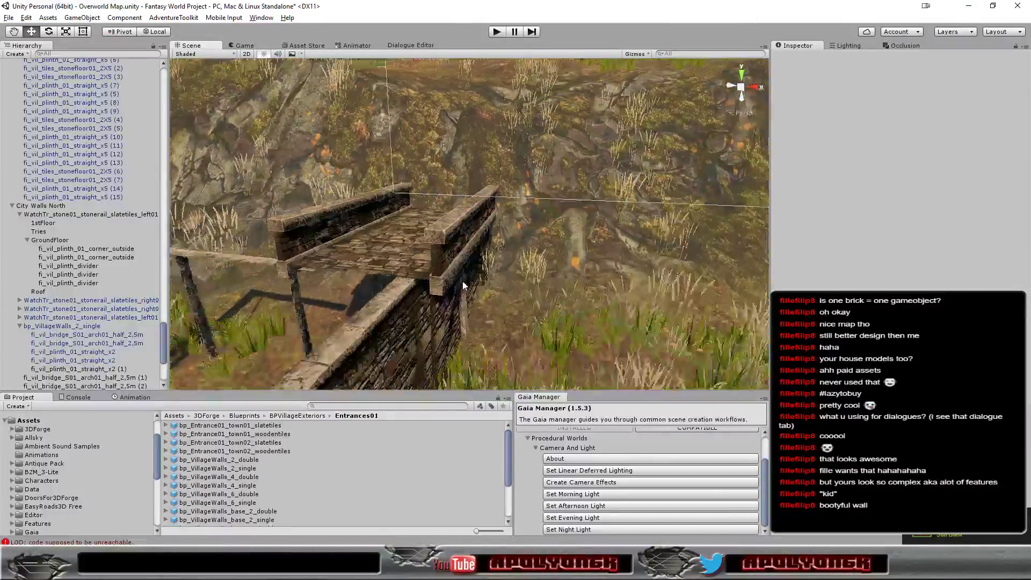
Step: Select bp_VillageWalls_2_single, then its child arch01_half_2,5m bridge piece
{"action": "left_click_drag", "start_coordinate": [439, 293], "coordinate": [668, 318], "text": "alt"}
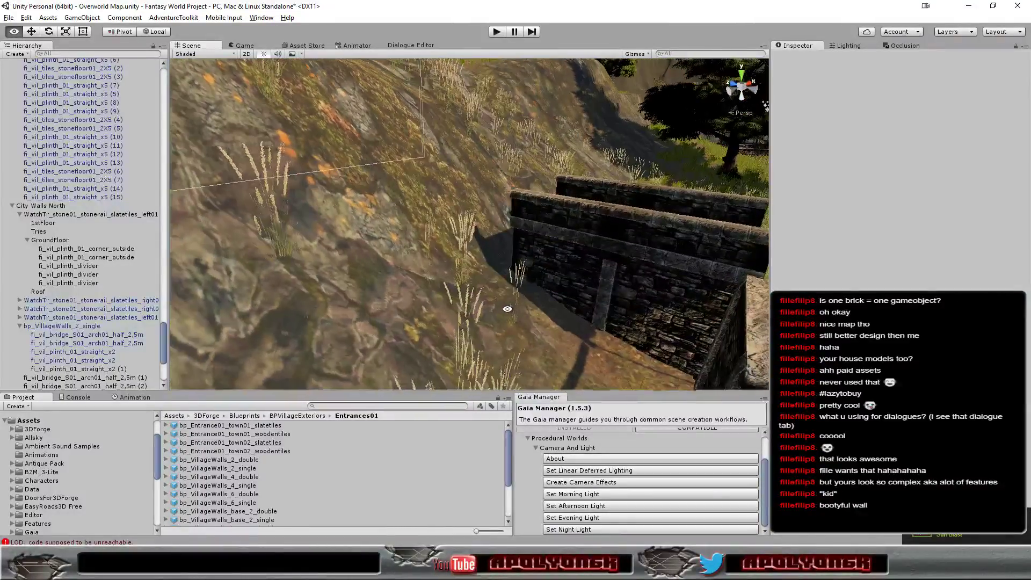
{"action": "left_click", "coordinate": [668, 318]}
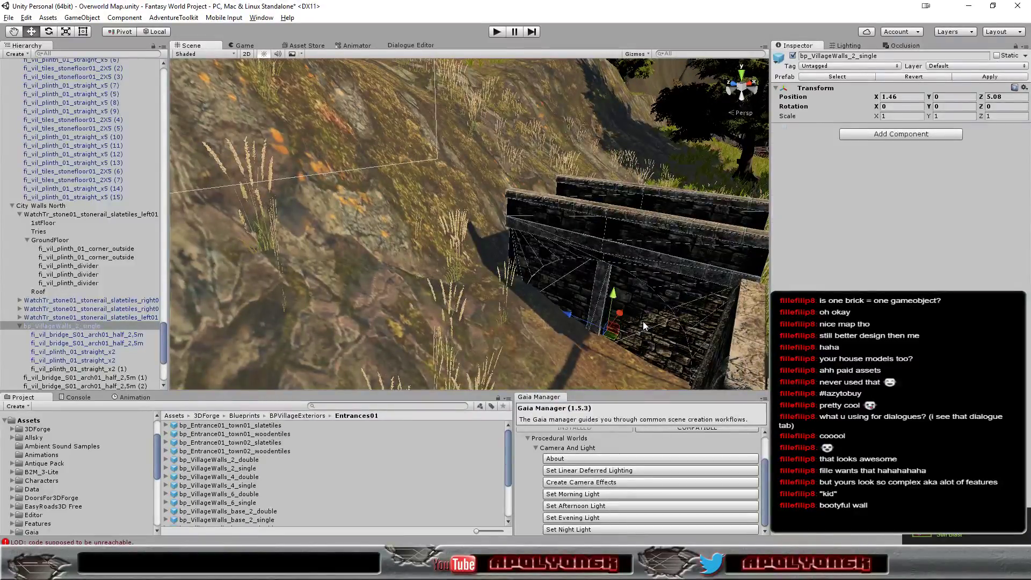
{"action": "left_click", "coordinate": [643, 322]}
{"action": "mouse_move", "coordinate": [643, 325]}
{"action": "left_mouse_down", "text": "alt"}
{"action": "mouse_move", "coordinate": [368, 289]}
{"action": "mouse_move", "coordinate": [439, 323]}
{"action": "mouse_move", "coordinate": [571, 323]}
{"action": "mouse_move", "coordinate": [353, 290]}
{"action": "mouse_move", "coordinate": [461, 291]}
{"action": "mouse_move", "coordinate": [305, 319]}
{"action": "mouse_move", "coordinate": [358, 283]}
{"action": "left_mouse_up", "text": "alt"}
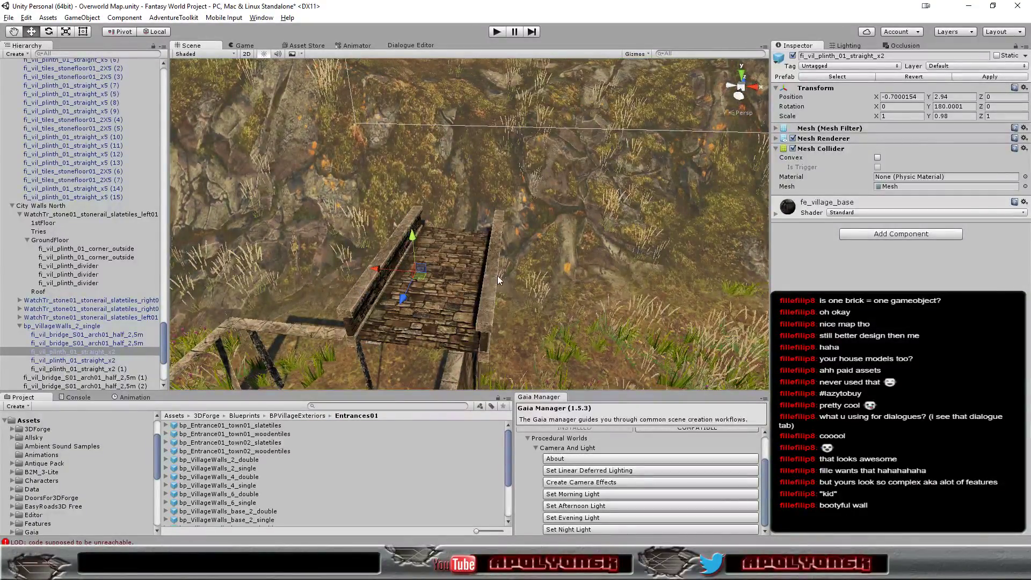
{"action": "scroll", "coordinate": [506, 283], "scroll_direction": "down", "scroll_amount": 2}
{"action": "scroll", "coordinate": [507, 284], "scroll_direction": "down", "scroll_amount": 1}
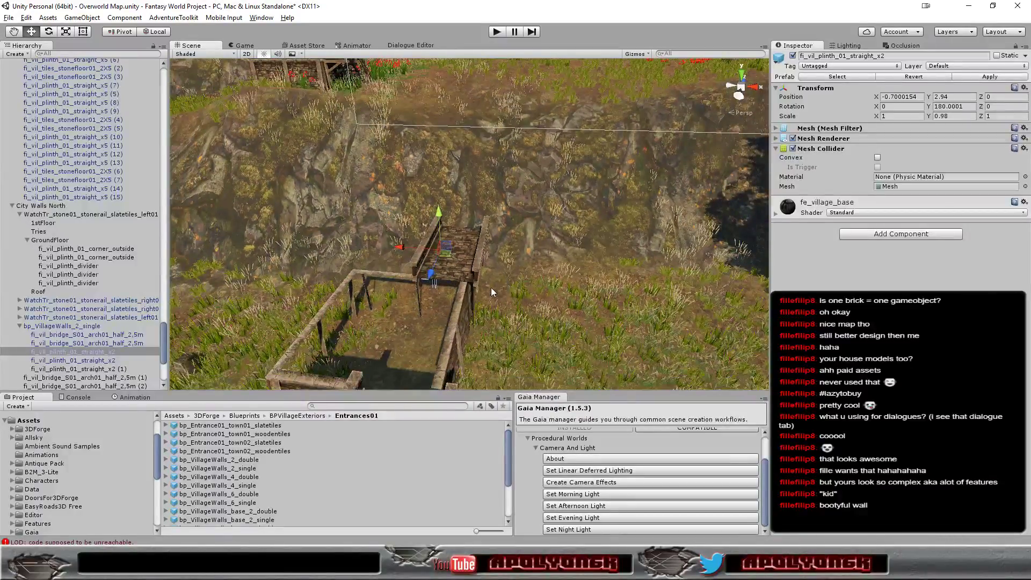
{"action": "left_click_drag", "start_coordinate": [491, 288], "coordinate": [550, 282], "text": "alt"}
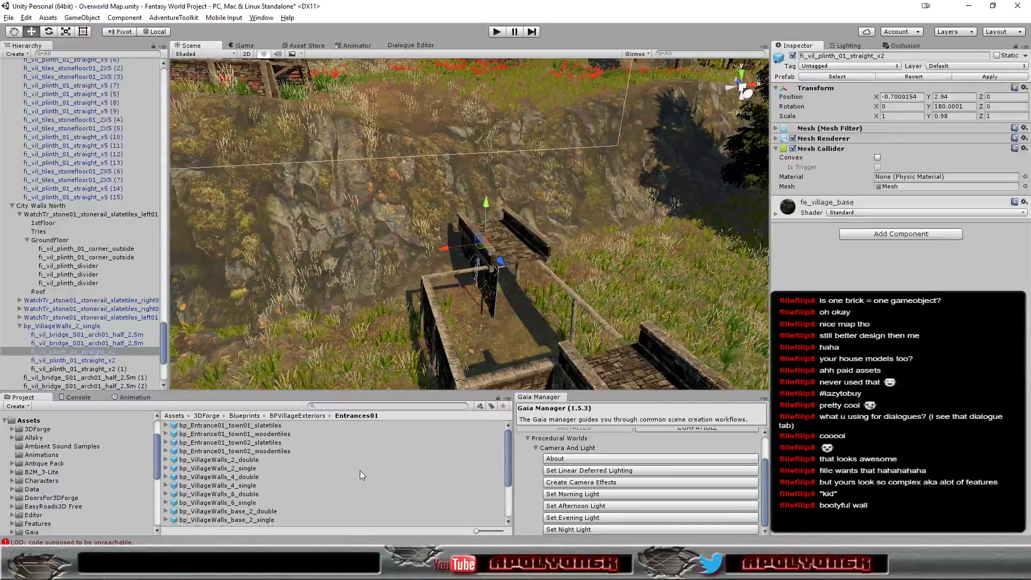
{"action": "left_click", "coordinate": [520, 239]}
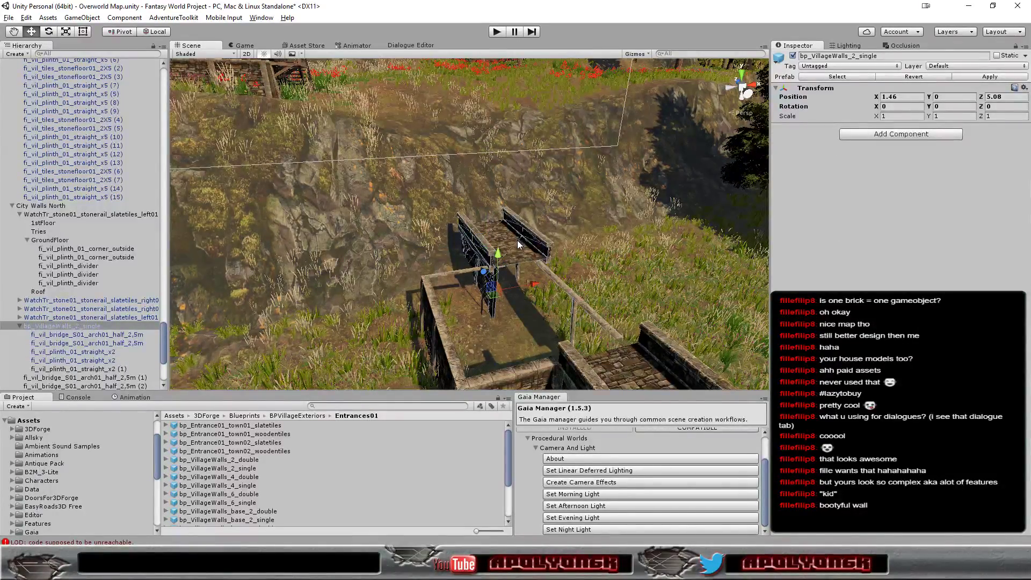
{"action": "left_click", "coordinate": [518, 242]}
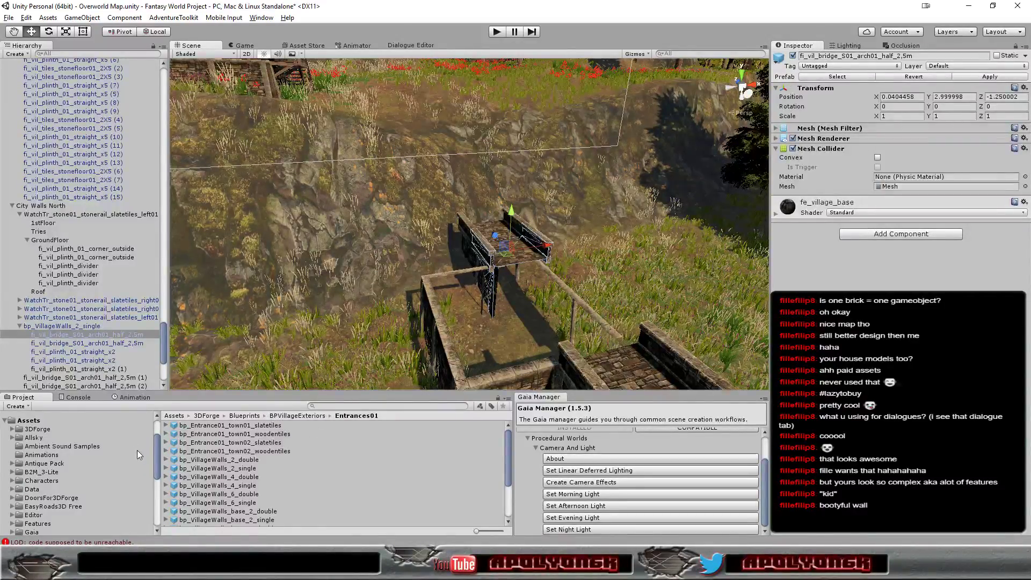
Step: Browse to 3DForge > FantasyExteriors > Village & Towns > Prefabs > Bridges > Stone Bridge
{"action": "left_click", "coordinate": [38, 429]}
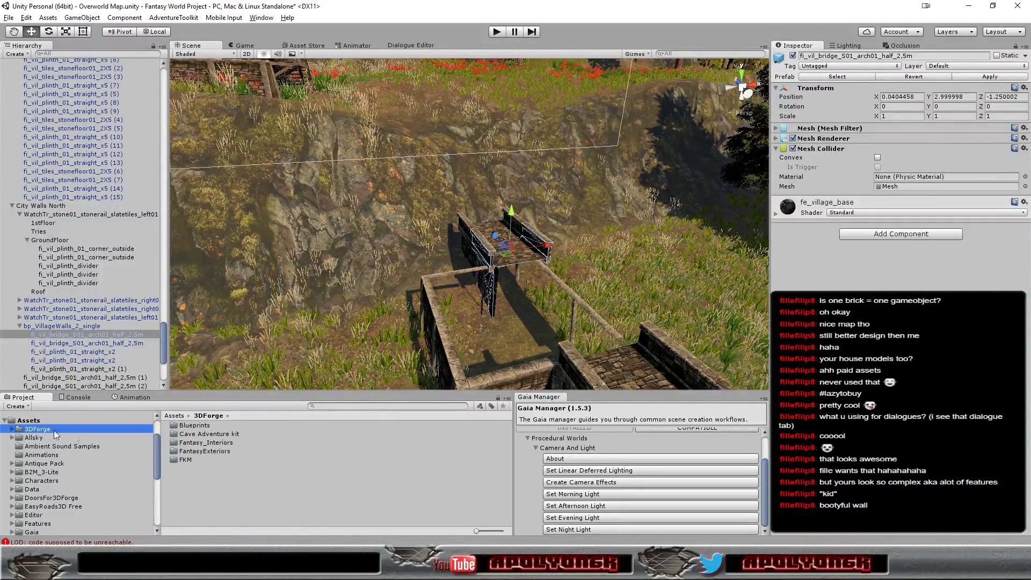
{"action": "double_click", "coordinate": [201, 452]}
{"action": "left_click", "coordinate": [207, 425]}
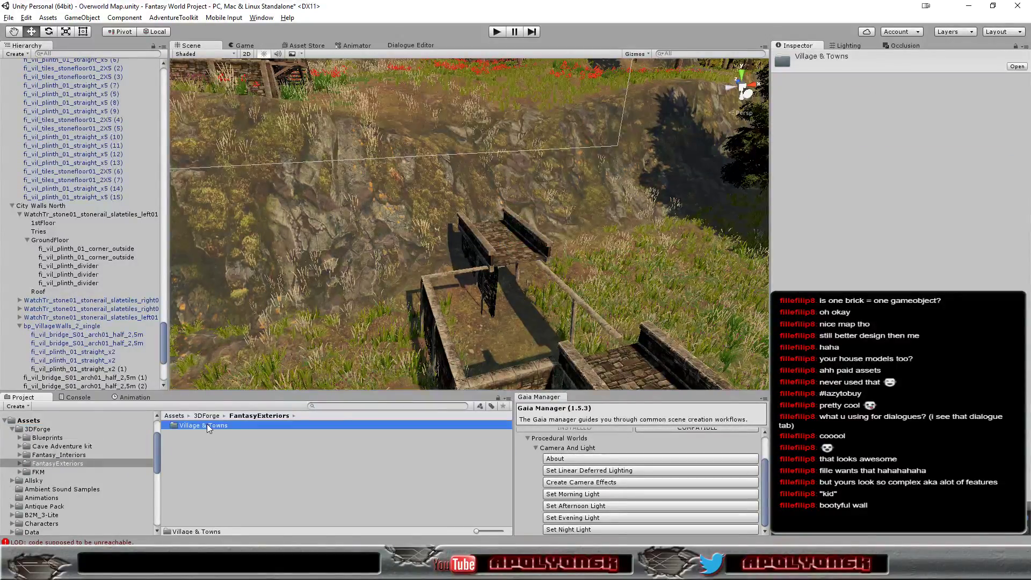
{"action": "double_click", "coordinate": [208, 425]}
{"action": "left_click", "coordinate": [199, 469]}
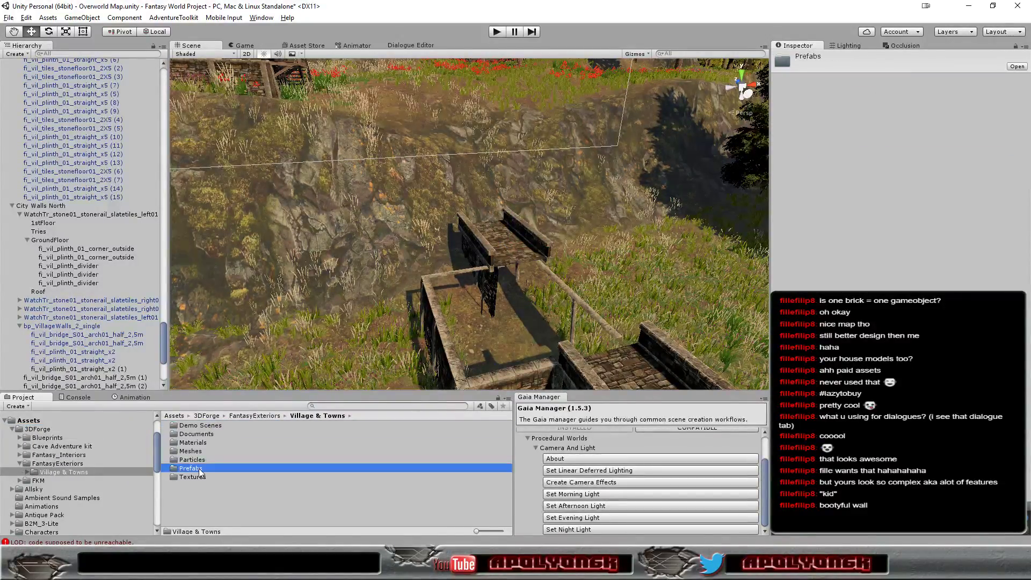
{"action": "double_click", "coordinate": [199, 468]}
{"action": "double_click", "coordinate": [189, 435]}
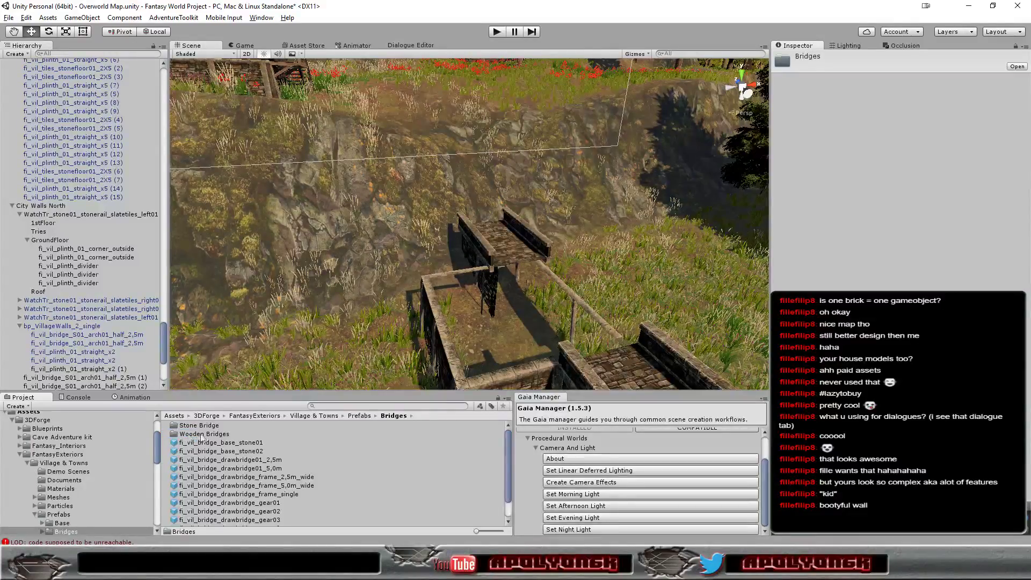
{"action": "double_click", "coordinate": [201, 425]}
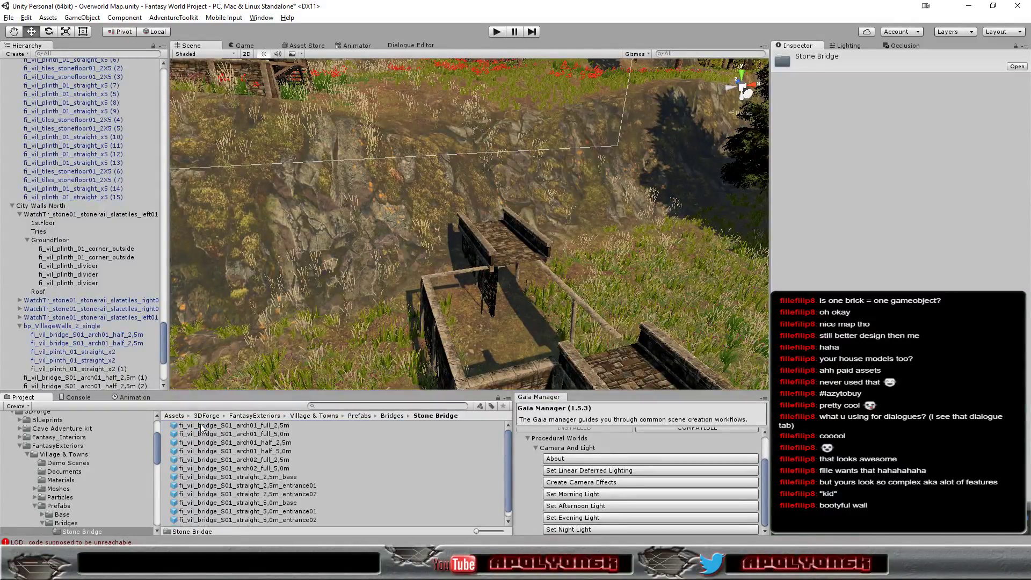
Step: Preview the arch01_full, arch01_half_2,5m and straight_2,5m/5,0m stone bridge prefabs
{"action": "left_click", "coordinate": [240, 426]}
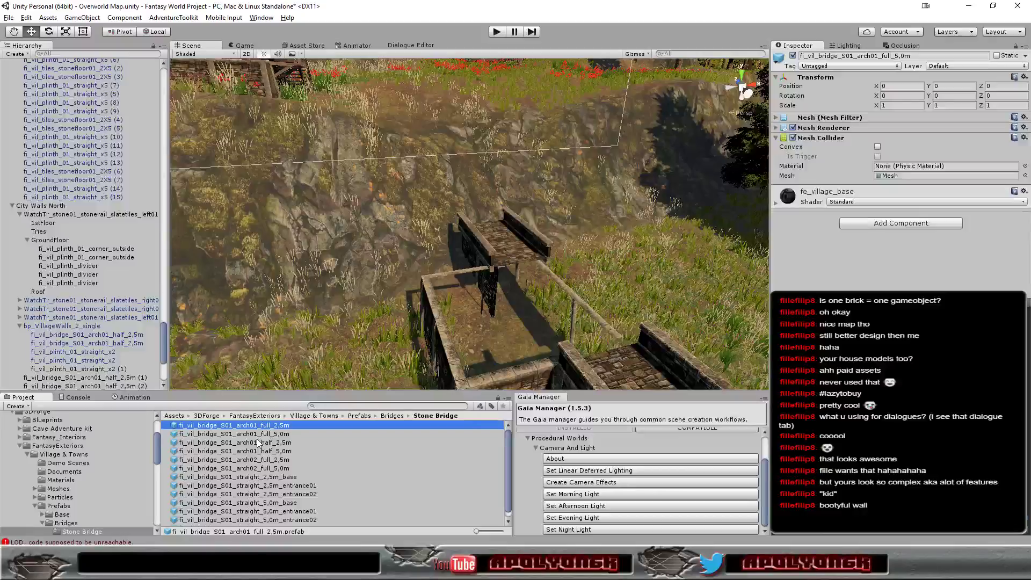
{"action": "key", "text": "Down"}
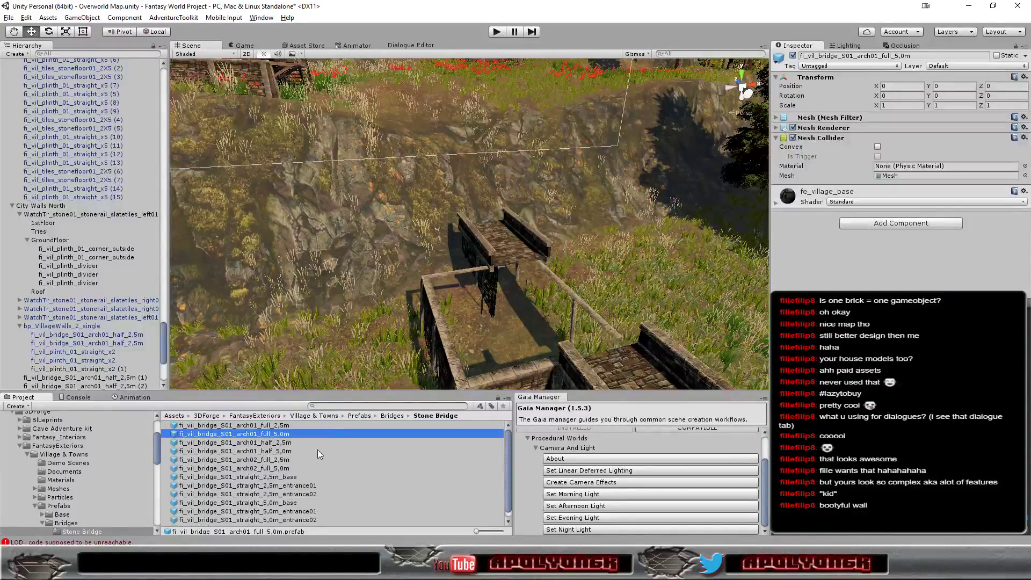
{"action": "key", "text": "alt+Tab"}
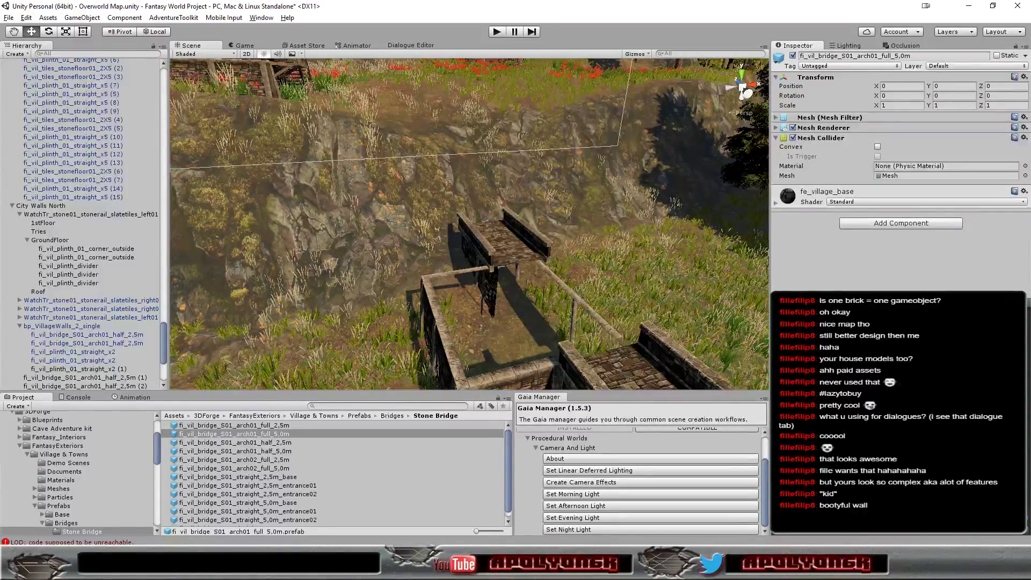
{"action": "left_click", "coordinate": [278, 441]}
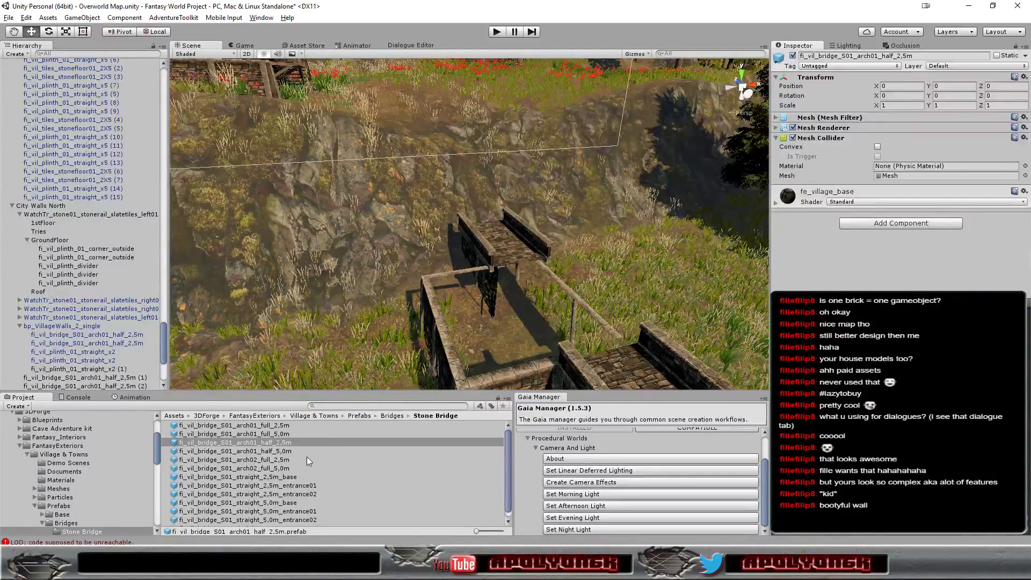
{"action": "left_click", "coordinate": [281, 478]}
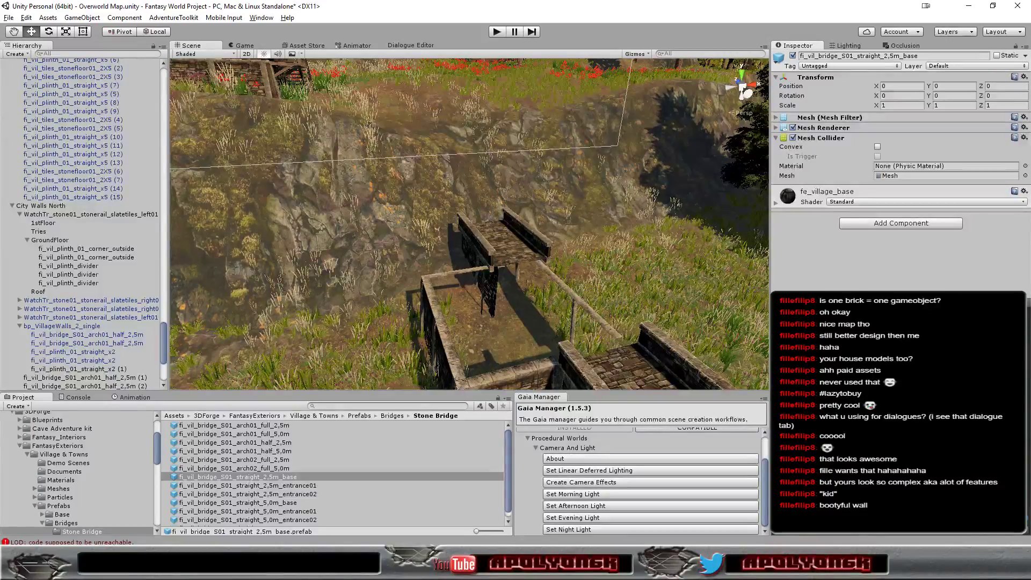
{"action": "left_click", "coordinate": [295, 486]}
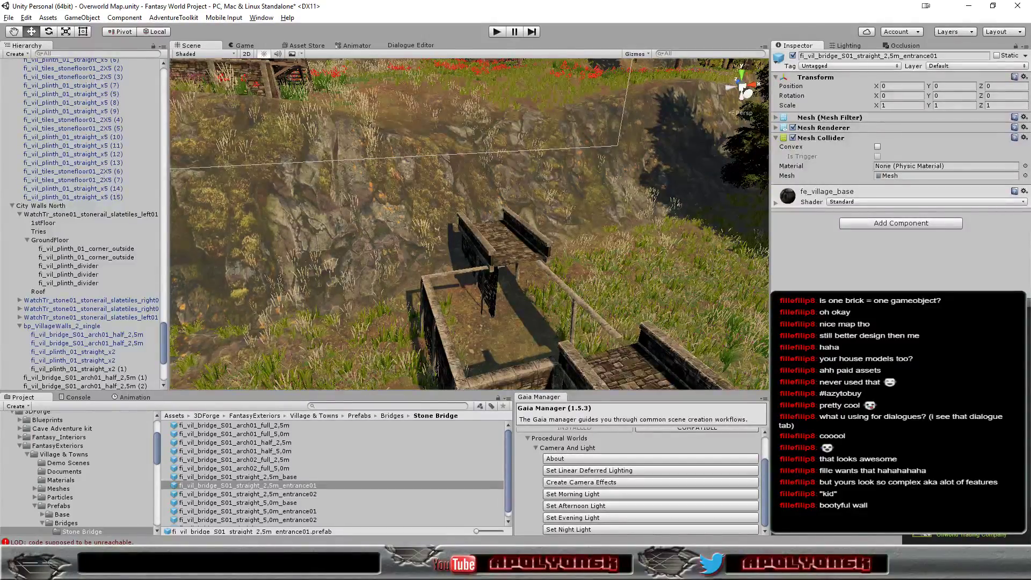
{"action": "left_click", "coordinate": [294, 495]}
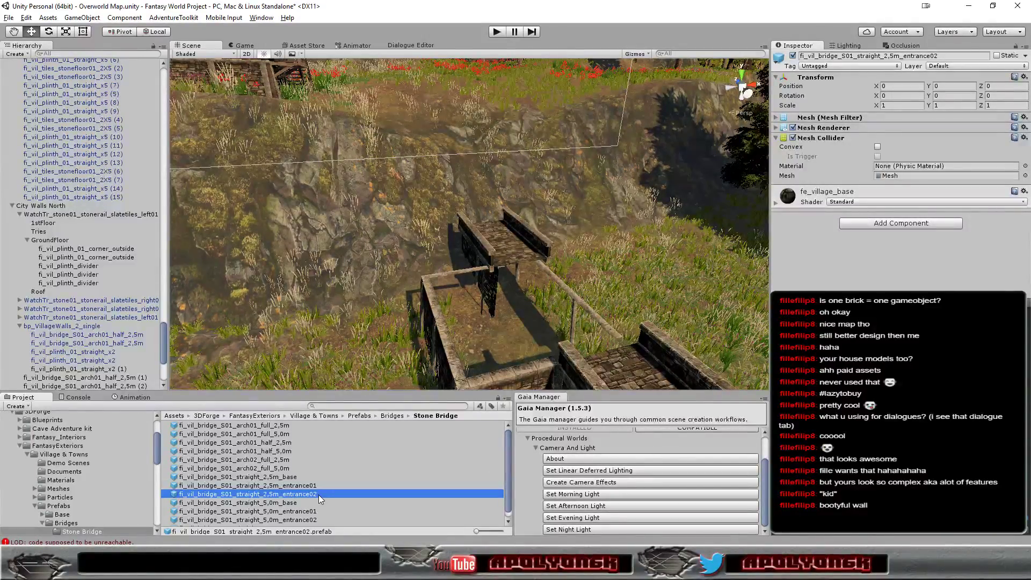
{"action": "left_click", "coordinate": [307, 504]}
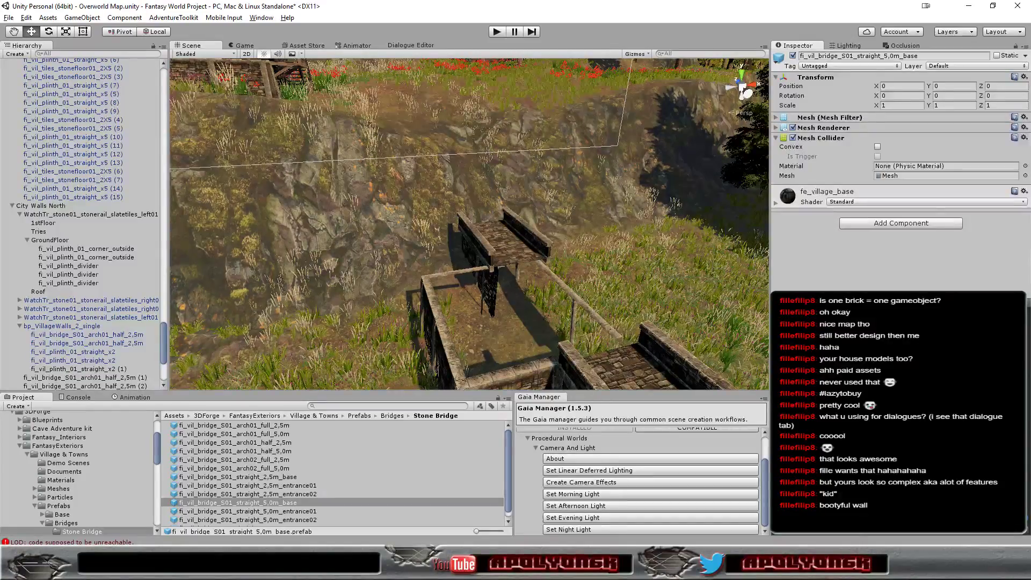
Step: Compare arch02_full_2,5m, arch01_half_2,5m and arch01_full_5,0m, then pick arch01_half_5,0m
{"action": "scroll", "coordinate": [556, 325], "scroll_direction": "down", "scroll_amount": 2}
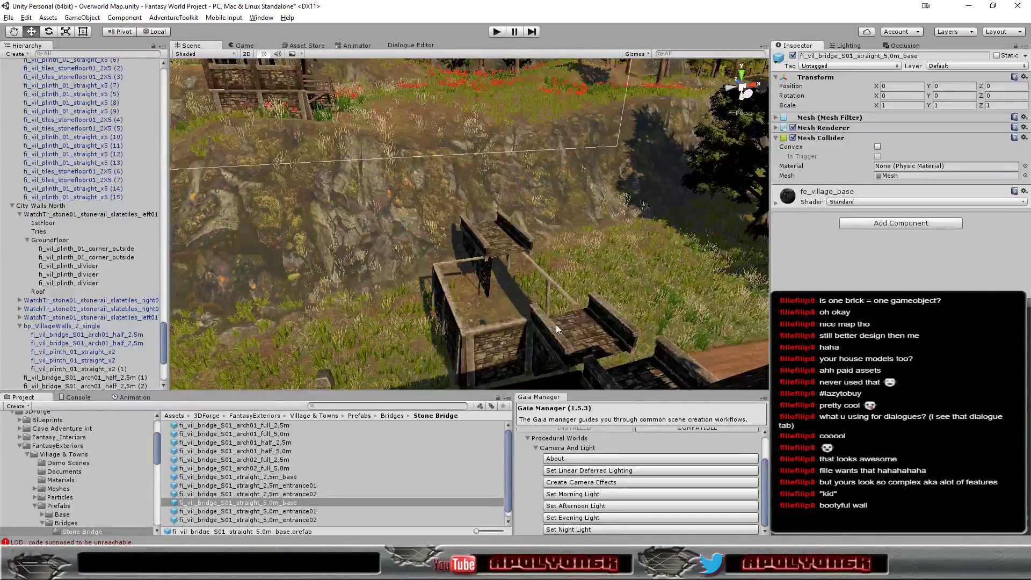
{"action": "scroll", "coordinate": [556, 324], "scroll_direction": "down", "scroll_amount": 2}
{"action": "scroll", "coordinate": [556, 325], "scroll_direction": "down", "scroll_amount": 1}
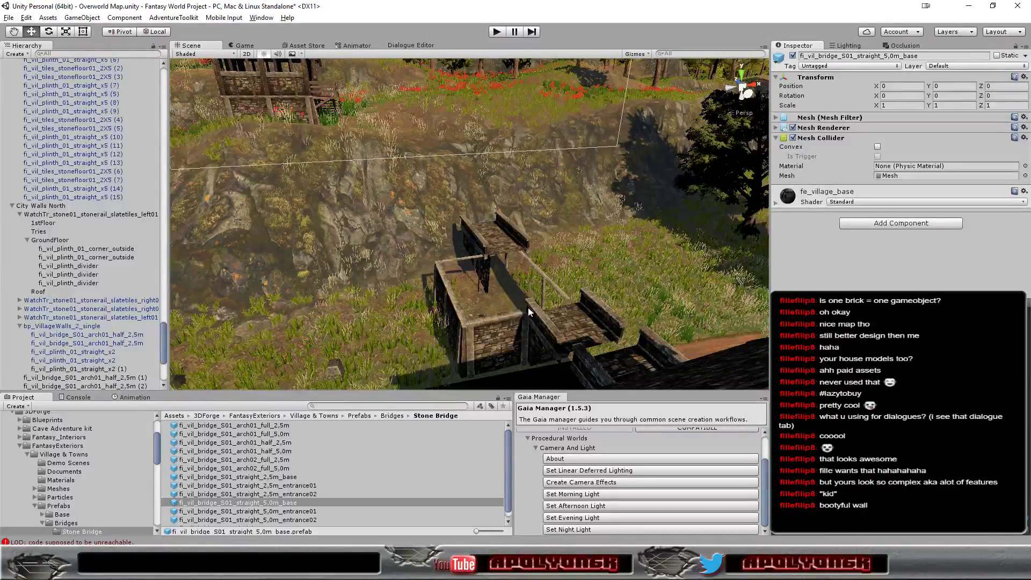
{"action": "mouse_move", "coordinate": [527, 307]}
{"action": "left_mouse_down", "text": "alt"}
{"action": "mouse_move", "coordinate": [614, 288]}
{"action": "mouse_move", "coordinate": [591, 350]}
{"action": "left_mouse_up", "text": "alt"}
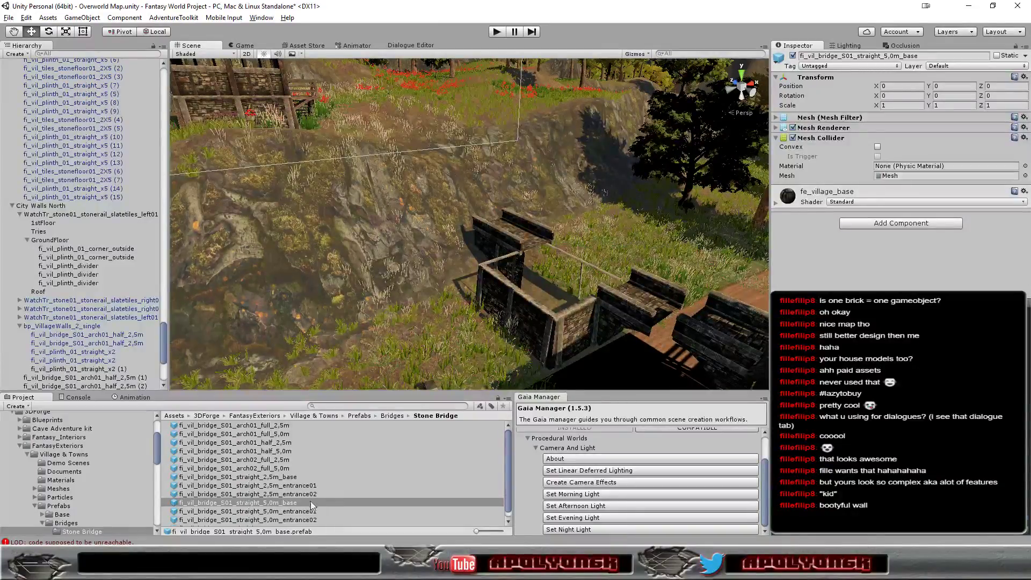
{"action": "left_click", "coordinate": [276, 458]}
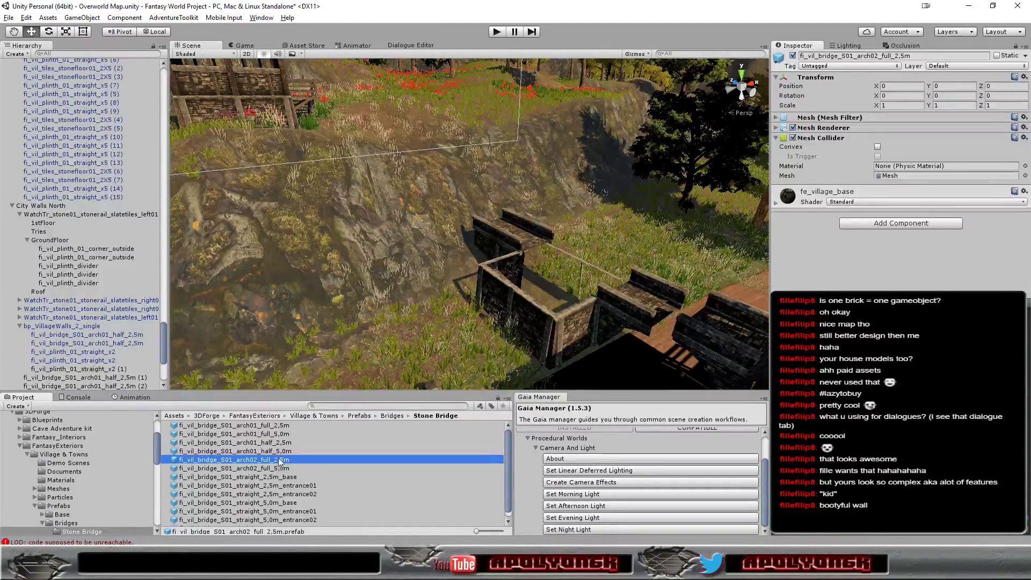
{"action": "left_click", "coordinate": [273, 443]}
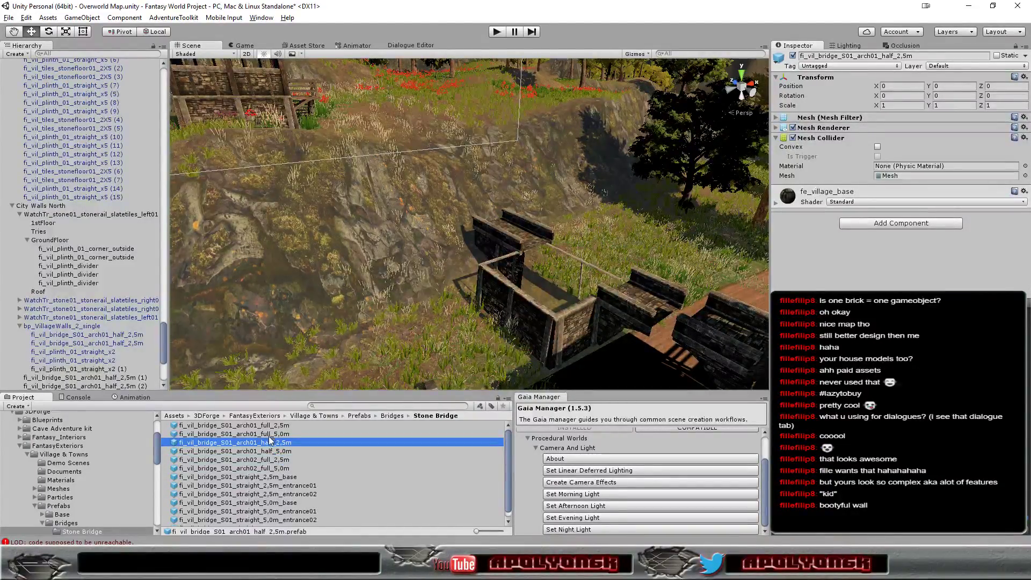
{"action": "left_click", "coordinate": [275, 434]}
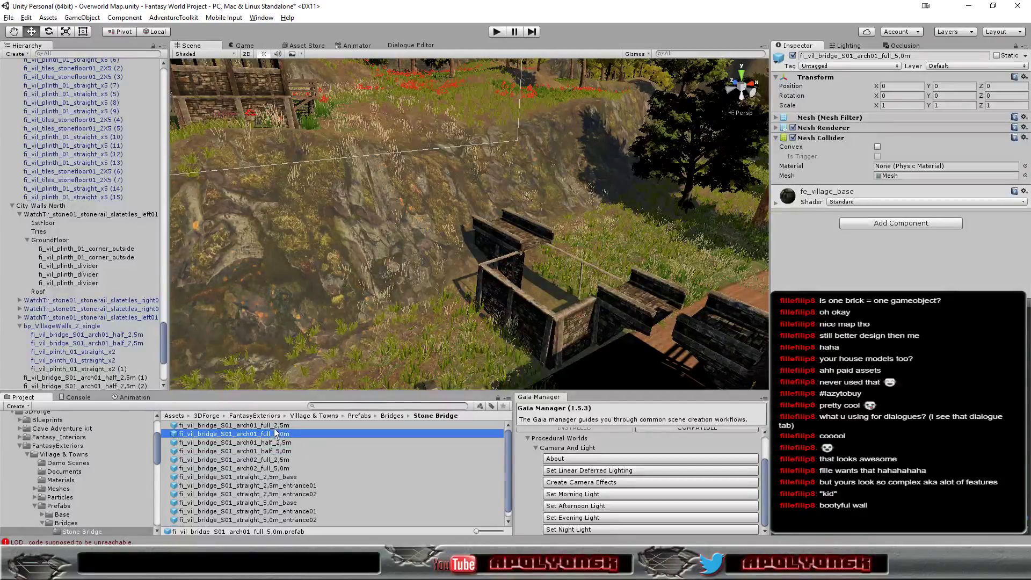
{"action": "left_click", "coordinate": [286, 452]}
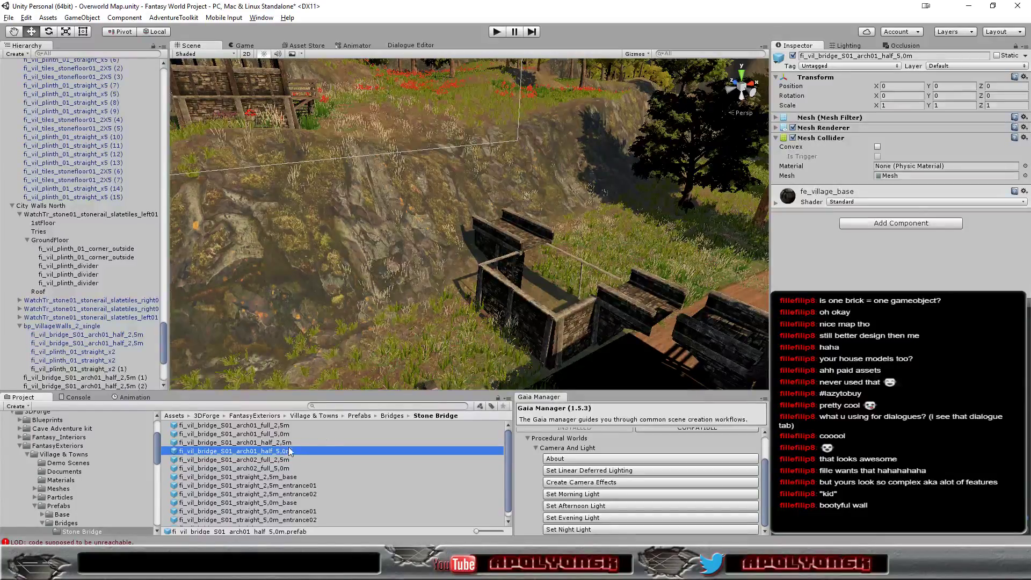
Step: Place a half 5,0m stone arch on the wall section and delete two surplus bridge arch pieces
{"action": "mouse_move", "coordinate": [286, 452]}
{"action": "left_mouse_down"}
{"action": "mouse_move", "coordinate": [618, 322]}
{"action": "mouse_move", "coordinate": [623, 309]}
{"action": "left_mouse_up"}
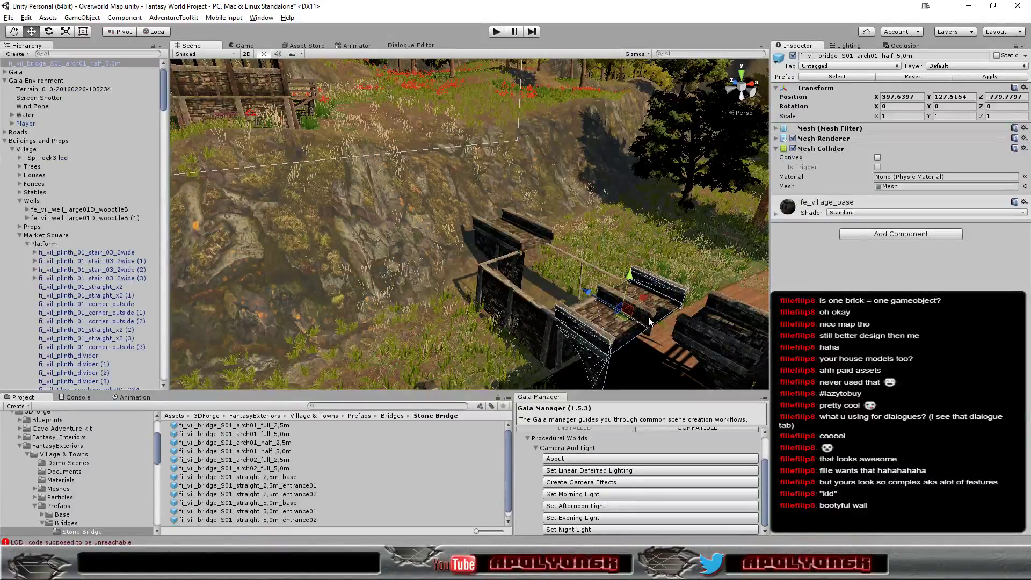
{"action": "right_click_drag", "start_coordinate": [666, 342], "coordinate": [629, 316]}
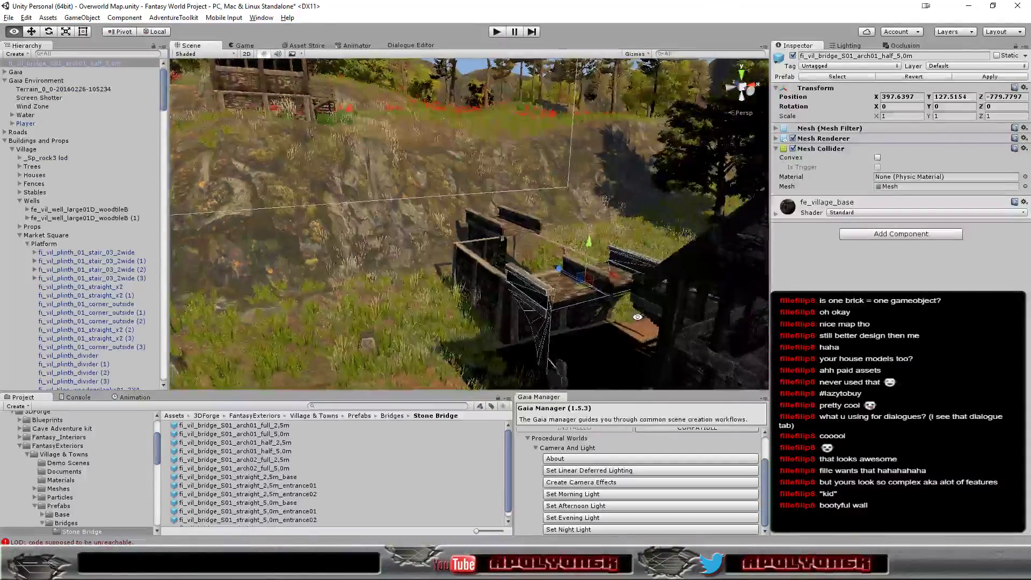
{"action": "left_click", "coordinate": [615, 302]}
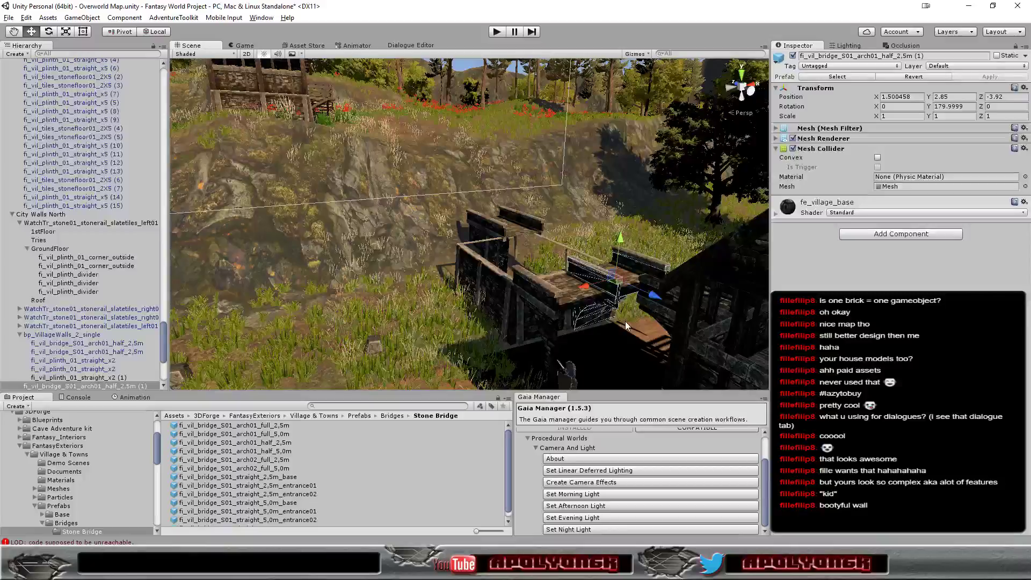
{"action": "key", "text": "Delete"}
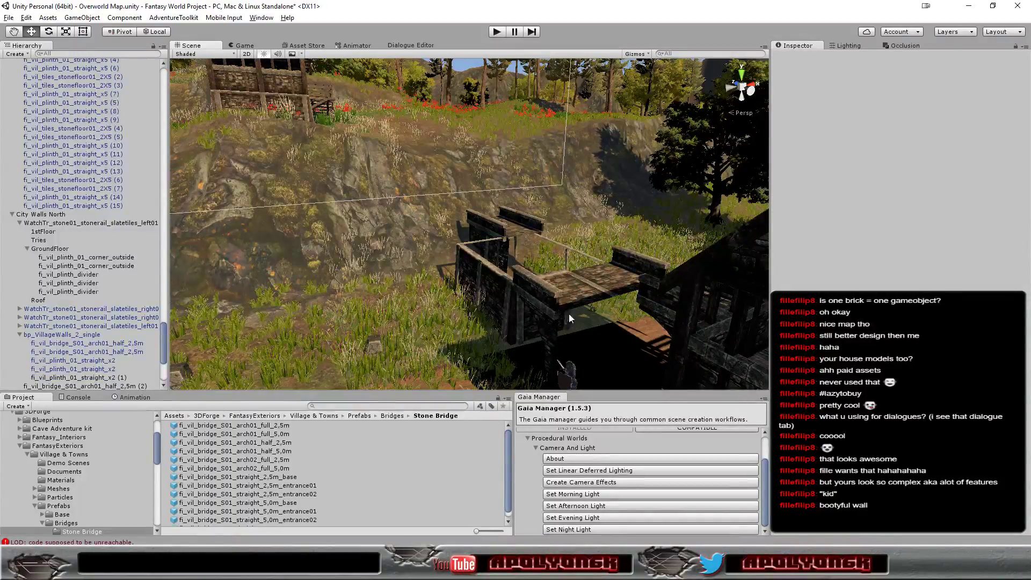
{"action": "left_click", "coordinate": [615, 296]}
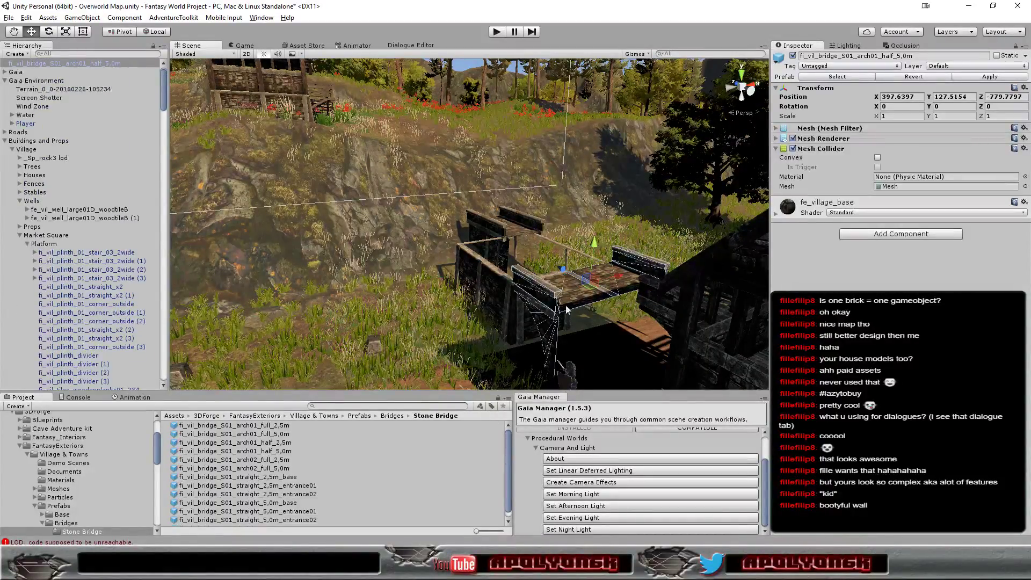
{"action": "key", "text": "Delete"}
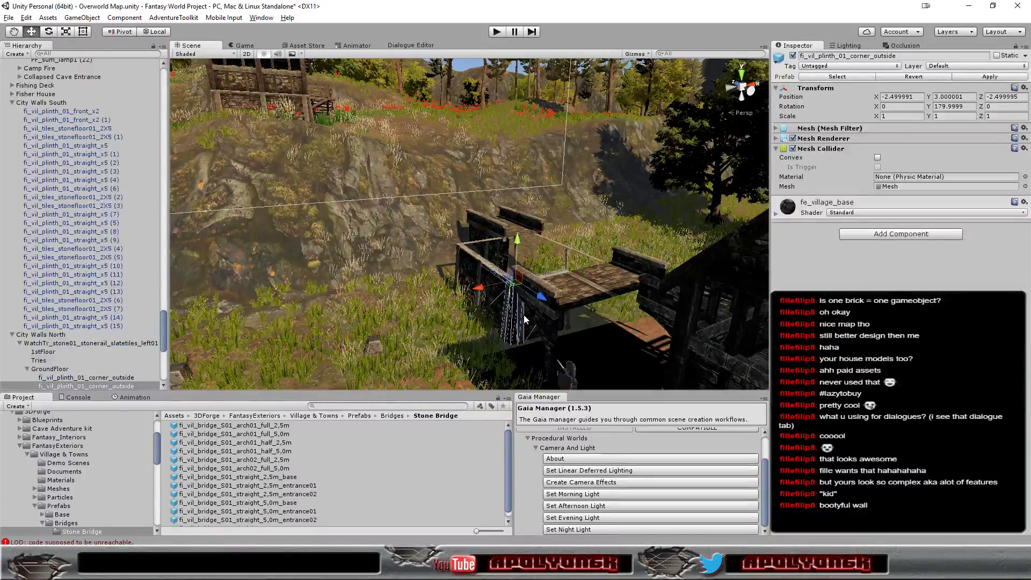
Step: Delete the outside corner wall piece, then select the new 5 m half bridge arch
{"action": "left_click", "coordinate": [474, 276]}
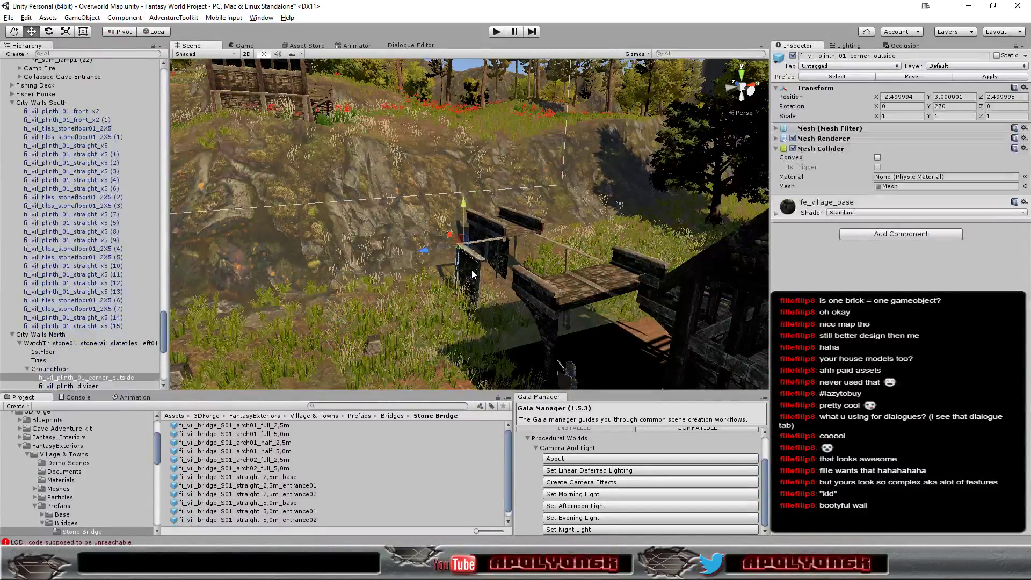
{"action": "left_click_drag", "start_coordinate": [470, 332], "coordinate": [564, 362], "text": "alt"}
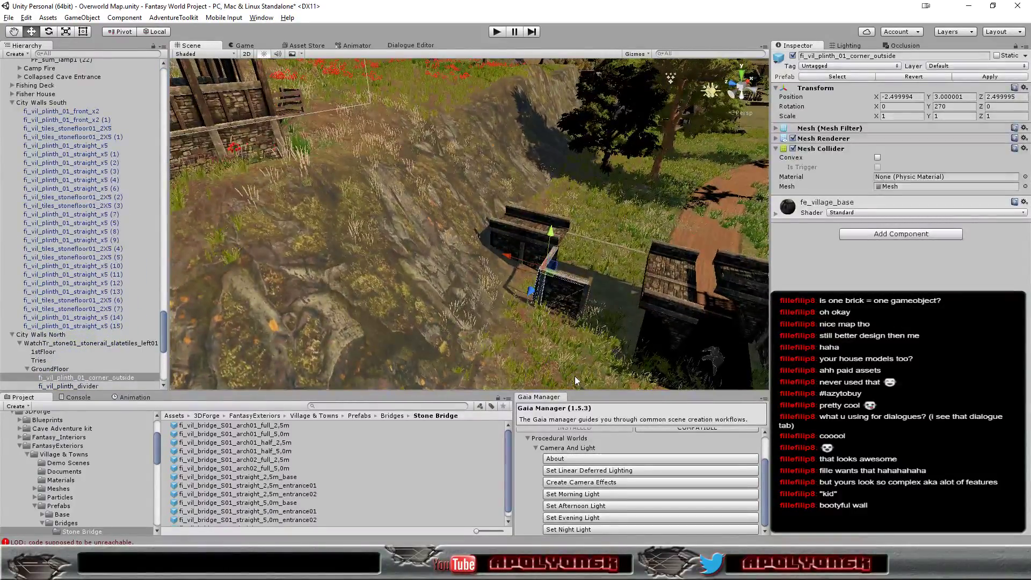
{"action": "key", "text": "Delete"}
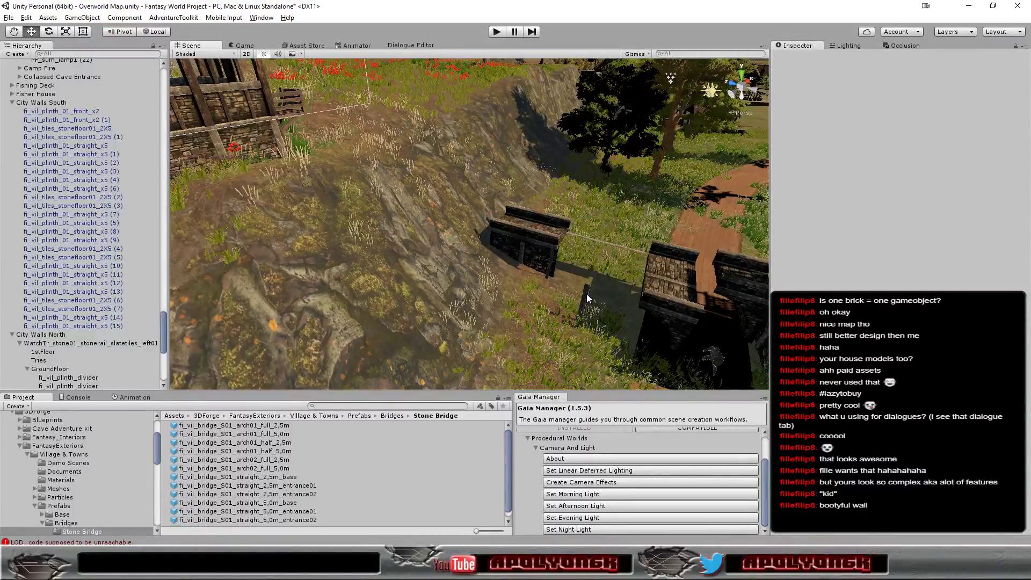
{"action": "left_click", "coordinate": [587, 299]}
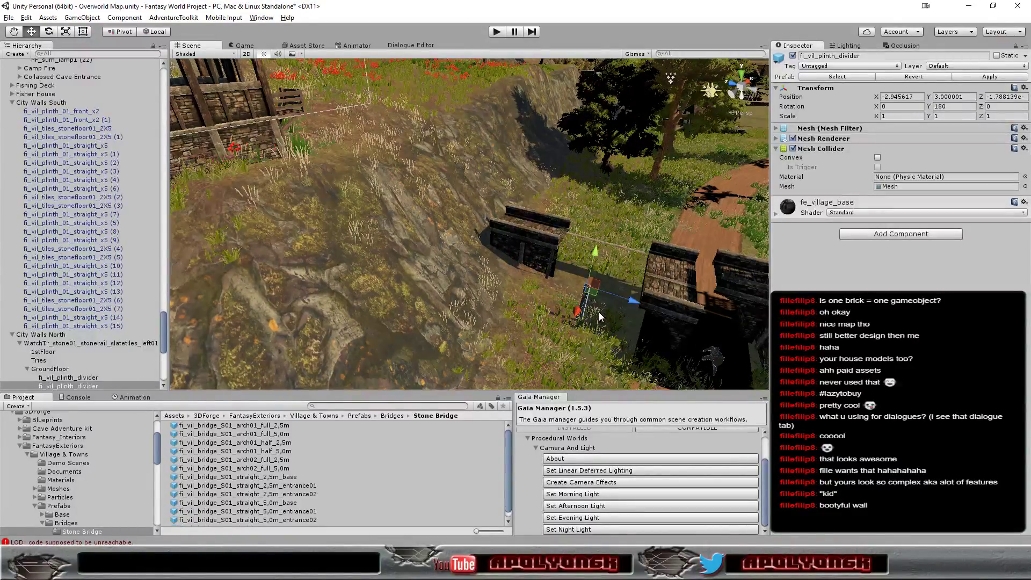
{"action": "left_click", "coordinate": [600, 317]}
{"action": "mouse_move", "coordinate": [554, 296]}
{"action": "right_mouse_down"}
{"action": "mouse_move", "coordinate": [291, 253]}
{"action": "mouse_move", "coordinate": [334, 246]}
{"action": "right_mouse_up"}
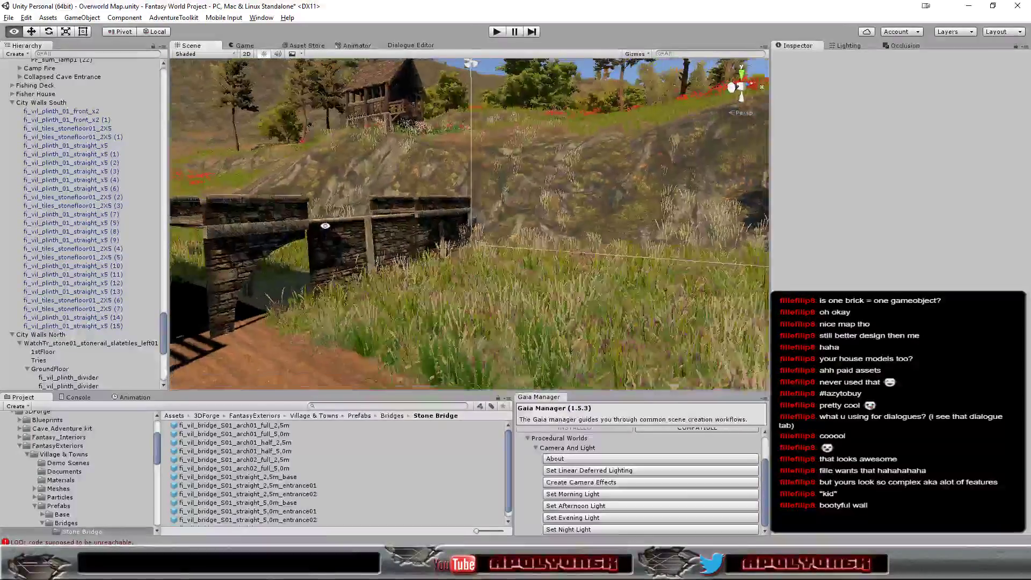
{"action": "left_click", "coordinate": [284, 270]}
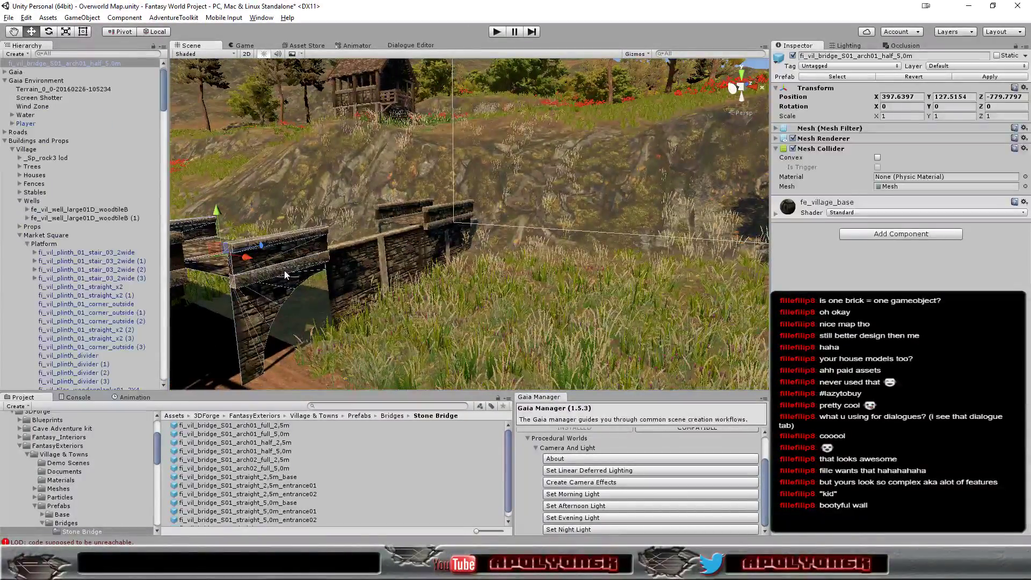
{"action": "mouse_move", "coordinate": [402, 281]}
{"action": "right_mouse_down"}
{"action": "mouse_move", "coordinate": [521, 324]}
{"action": "mouse_move", "coordinate": [448, 328]}
{"action": "right_mouse_up"}
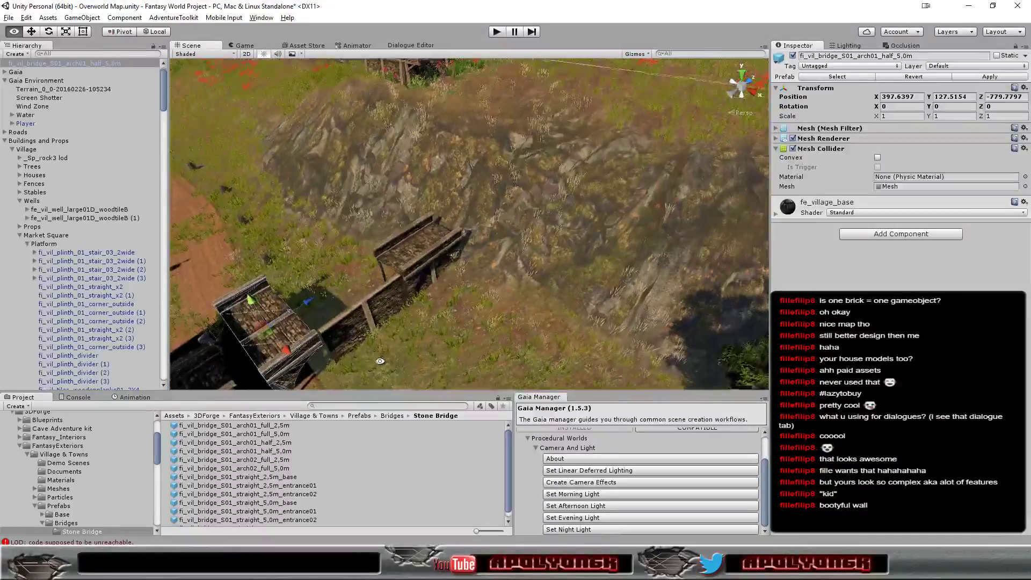
{"action": "mouse_move", "coordinate": [448, 329]}
{"action": "right_mouse_down"}
{"action": "mouse_move", "coordinate": [300, 433]}
{"action": "mouse_move", "coordinate": [479, 320]}
{"action": "right_mouse_up"}
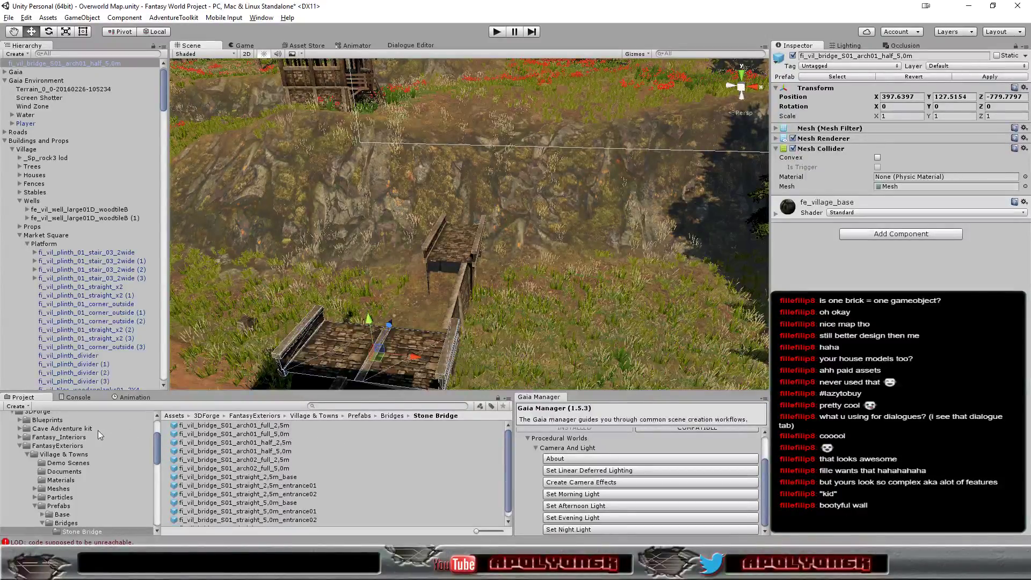
Step: Open Blueprints > BPVillageExteriors > Entrances01 and inspect bp_VillageWalls_2_single, 4_double and base_2_double
{"action": "left_click", "coordinate": [48, 420]}
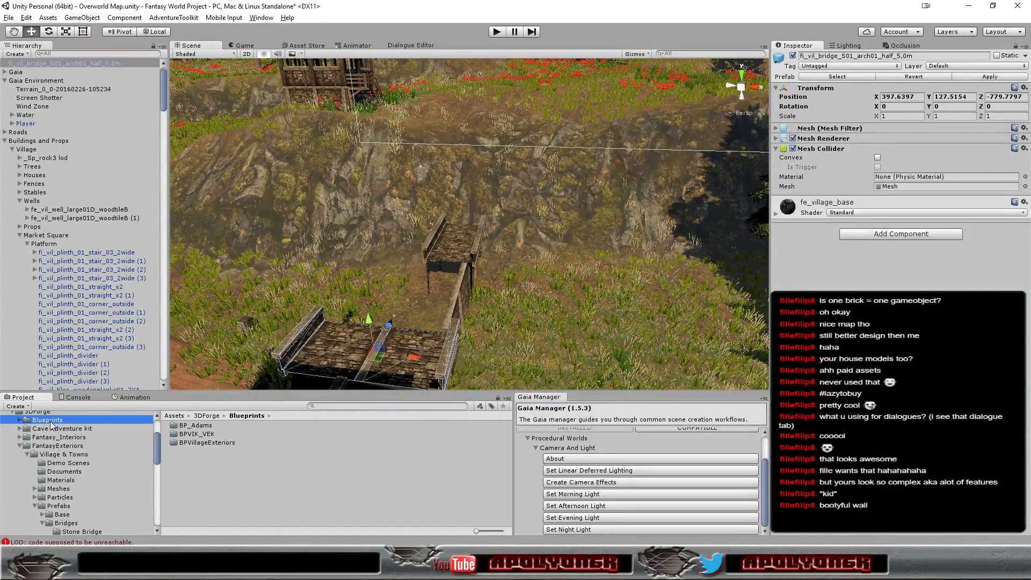
{"action": "double_click", "coordinate": [189, 443]}
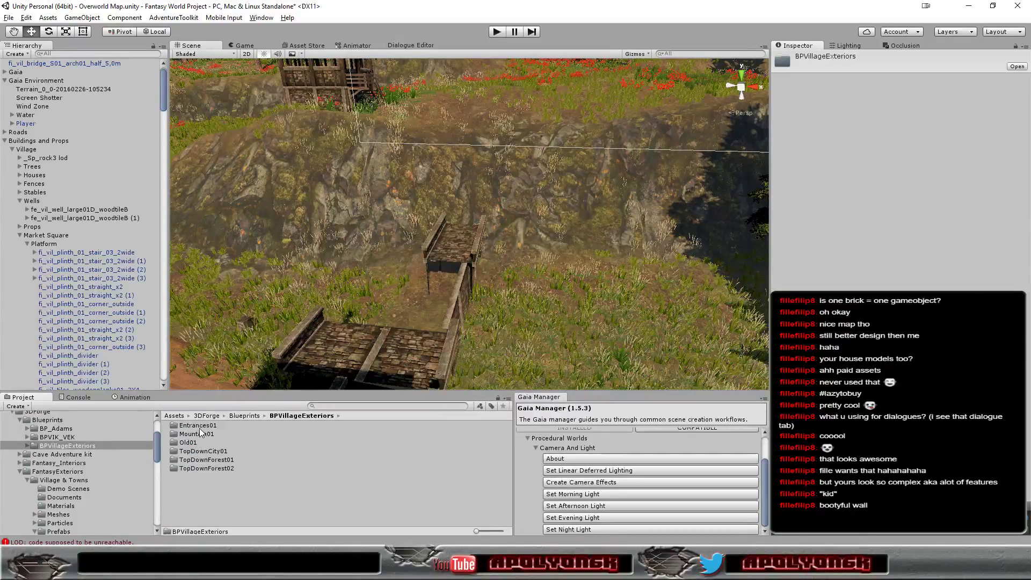
{"action": "double_click", "coordinate": [199, 426]}
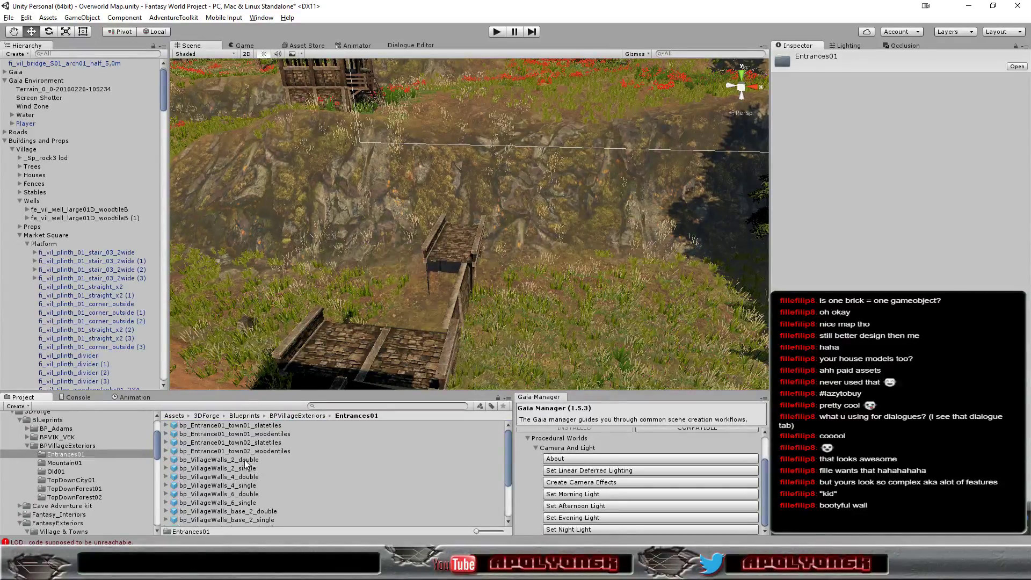
{"action": "left_click", "coordinate": [246, 467]}
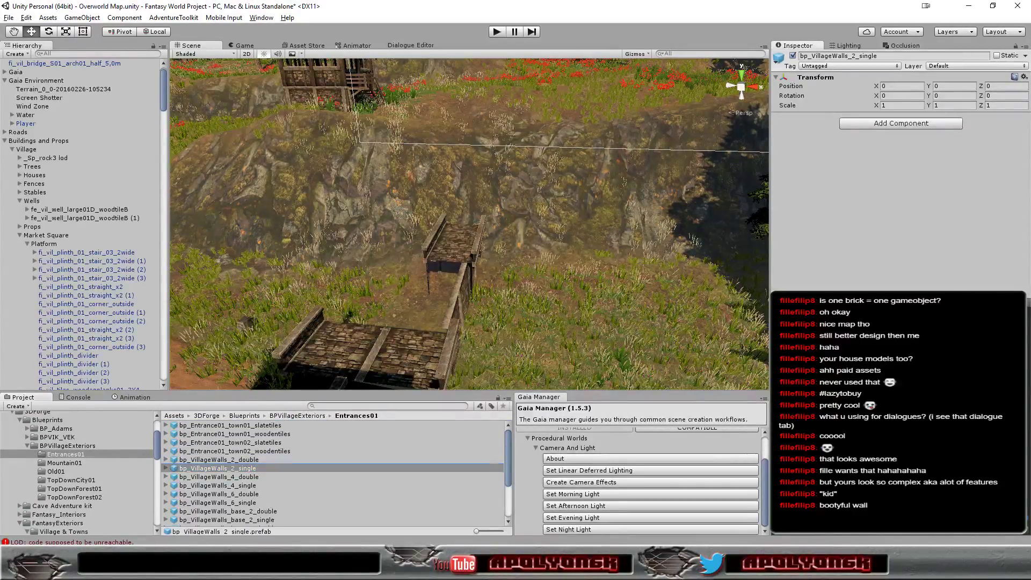
{"action": "left_click", "coordinate": [246, 477]}
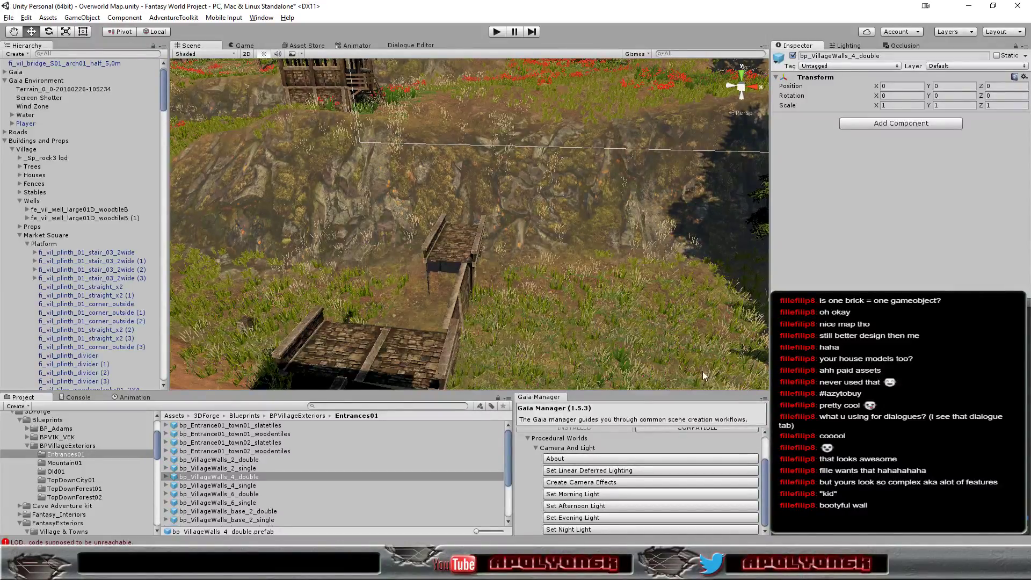
{"action": "left_click", "coordinate": [257, 511]}
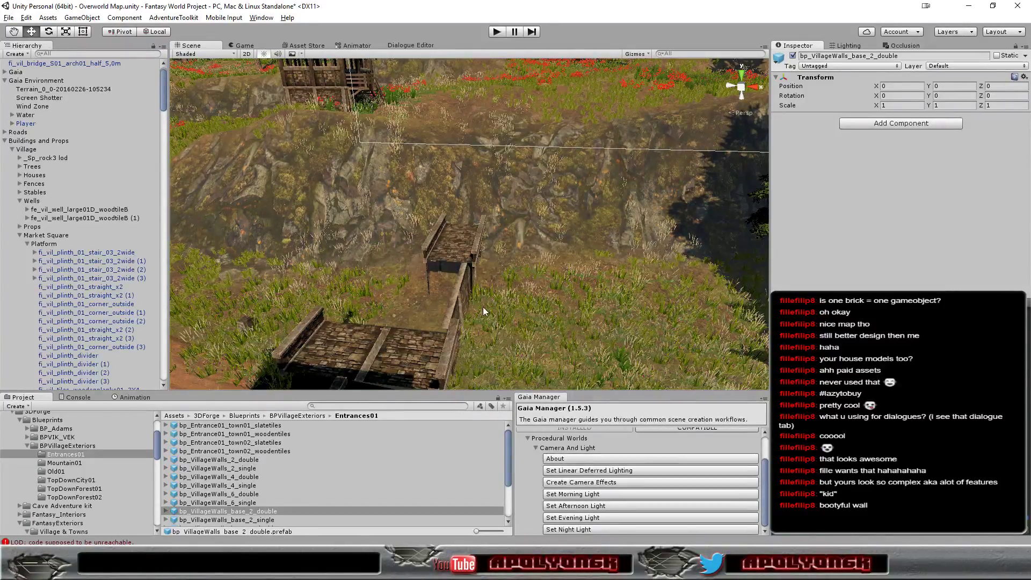
{"action": "mouse_move", "coordinate": [482, 308]}
{"action": "right_mouse_down"}
{"action": "mouse_move", "coordinate": [478, 320]}
{"action": "mouse_move", "coordinate": [649, 294]}
{"action": "mouse_move", "coordinate": [432, 310]}
{"action": "mouse_move", "coordinate": [404, 328]}
{"action": "mouse_move", "coordinate": [374, 316]}
{"action": "right_mouse_up"}
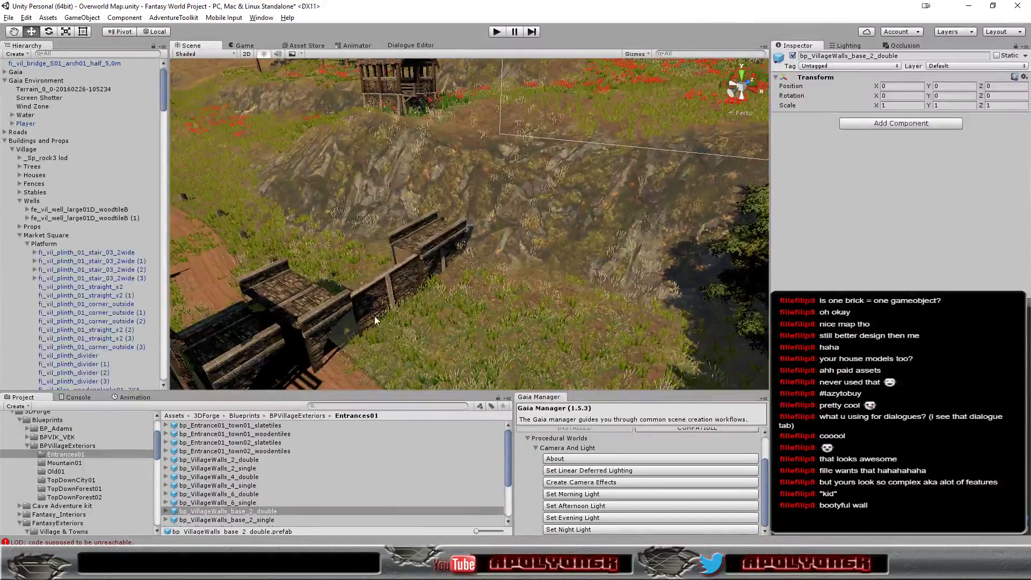
Step: Slide fi_vil_bridge_S01_arch01_half_5,0m to Z -777.07, then select the bp_VillageWalls_2_single group
{"action": "left_click", "coordinate": [330, 314]}
{"action": "left_click", "coordinate": [320, 316]}
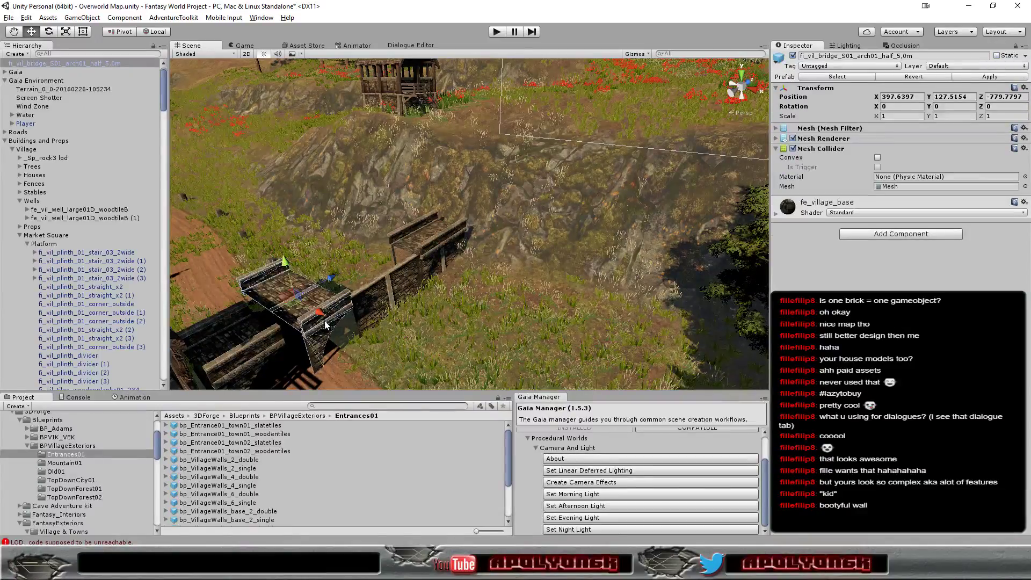
{"action": "left_click_drag", "start_coordinate": [343, 266], "coordinate": [400, 258]}
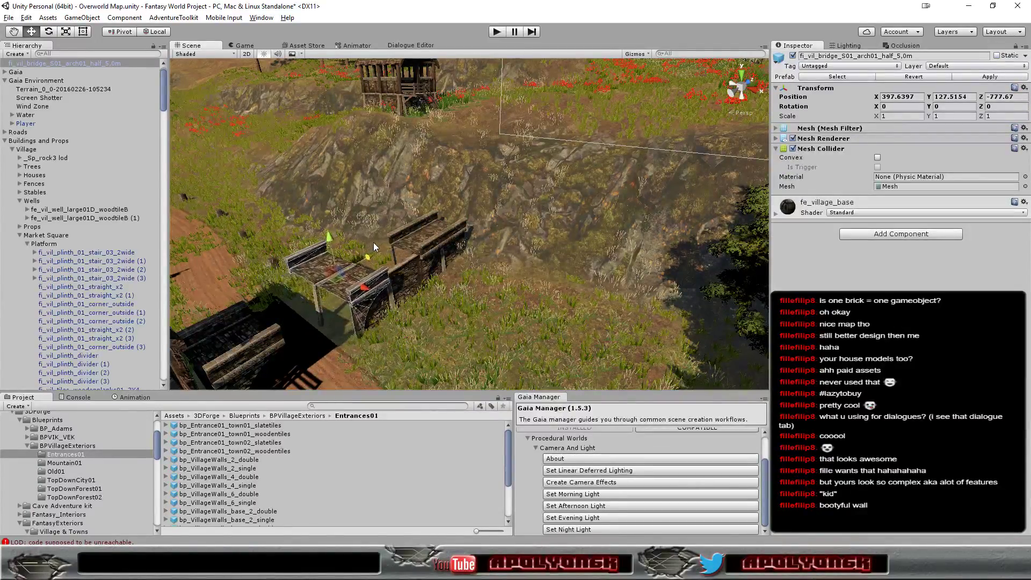
{"action": "scroll", "coordinate": [426, 307], "scroll_direction": "up", "scroll_amount": 5}
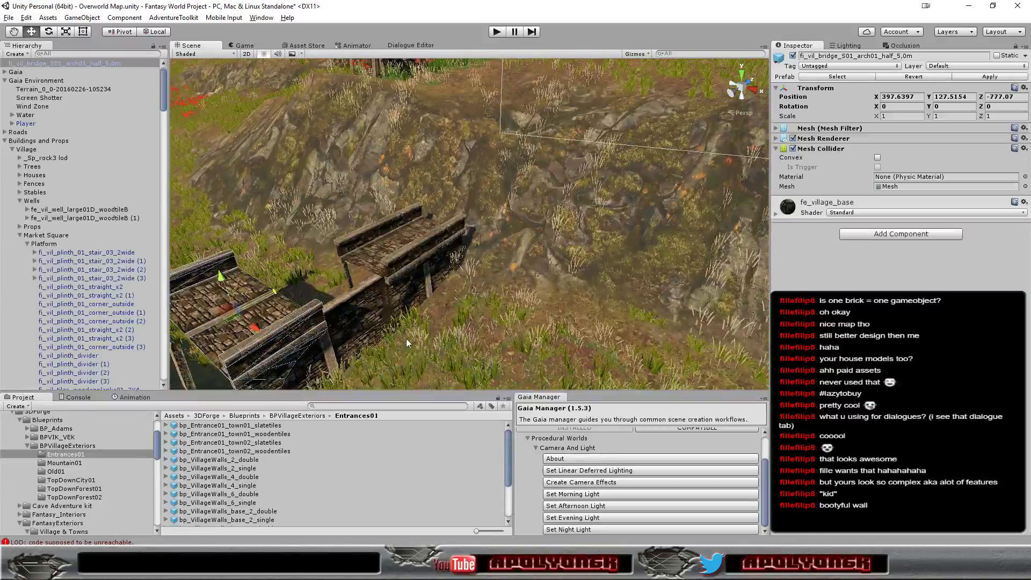
{"action": "mouse_move", "coordinate": [406, 338]}
{"action": "left_mouse_down", "text": "alt"}
{"action": "mouse_move", "coordinate": [515, 279]}
{"action": "mouse_move", "coordinate": [498, 296]}
{"action": "mouse_move", "coordinate": [328, 298]}
{"action": "left_mouse_up", "text": "alt"}
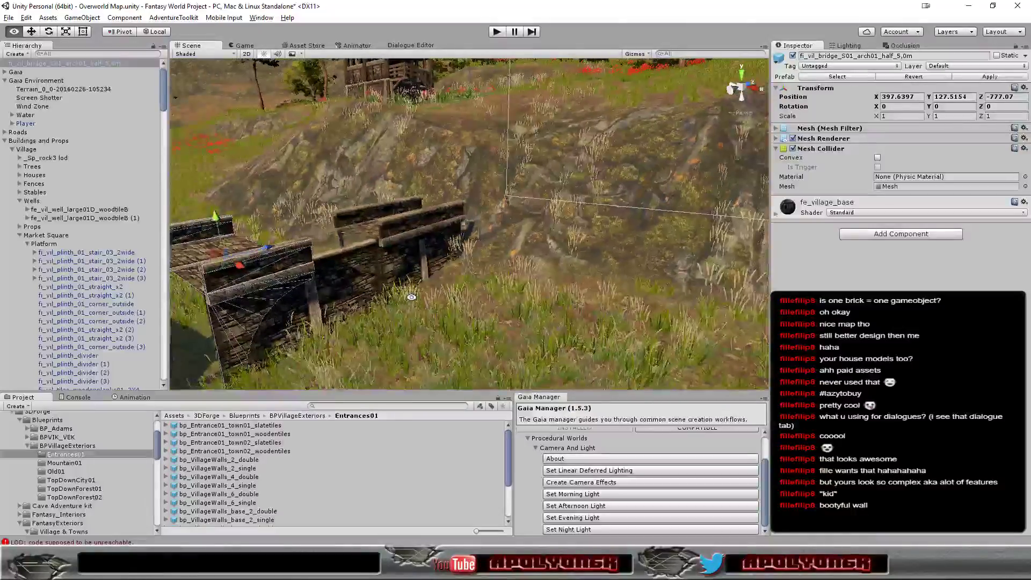
{"action": "left_click", "coordinate": [328, 297]}
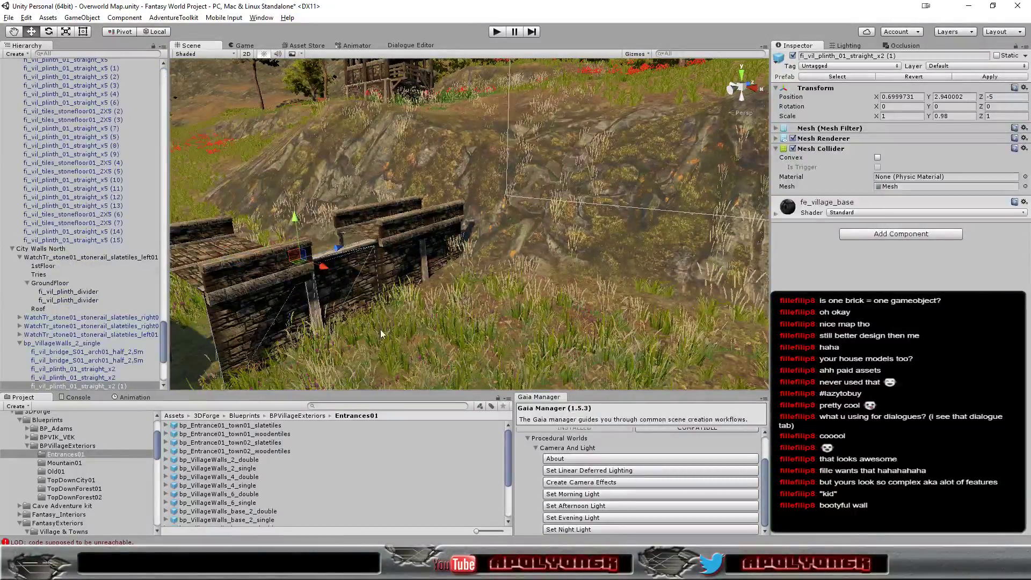
{"action": "mouse_move", "coordinate": [380, 330]}
{"action": "left_mouse_down", "text": "alt"}
{"action": "mouse_move", "coordinate": [488, 345]}
{"action": "mouse_move", "coordinate": [522, 331]}
{"action": "mouse_move", "coordinate": [495, 347]}
{"action": "mouse_move", "coordinate": [450, 328]}
{"action": "mouse_move", "coordinate": [498, 321]}
{"action": "mouse_move", "coordinate": [549, 243]}
{"action": "left_mouse_up", "text": "alt"}
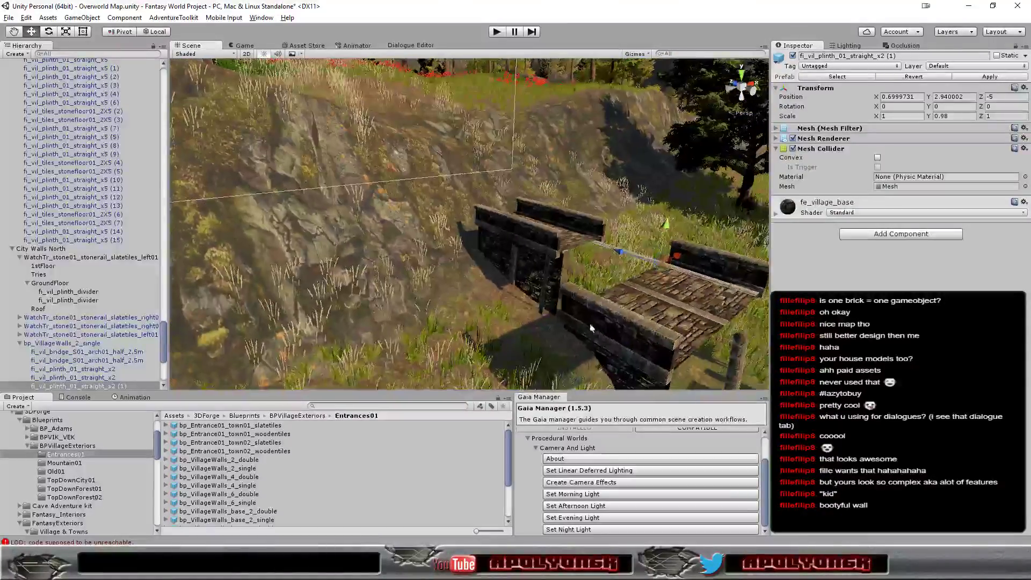
{"action": "left_click", "coordinate": [549, 243]}
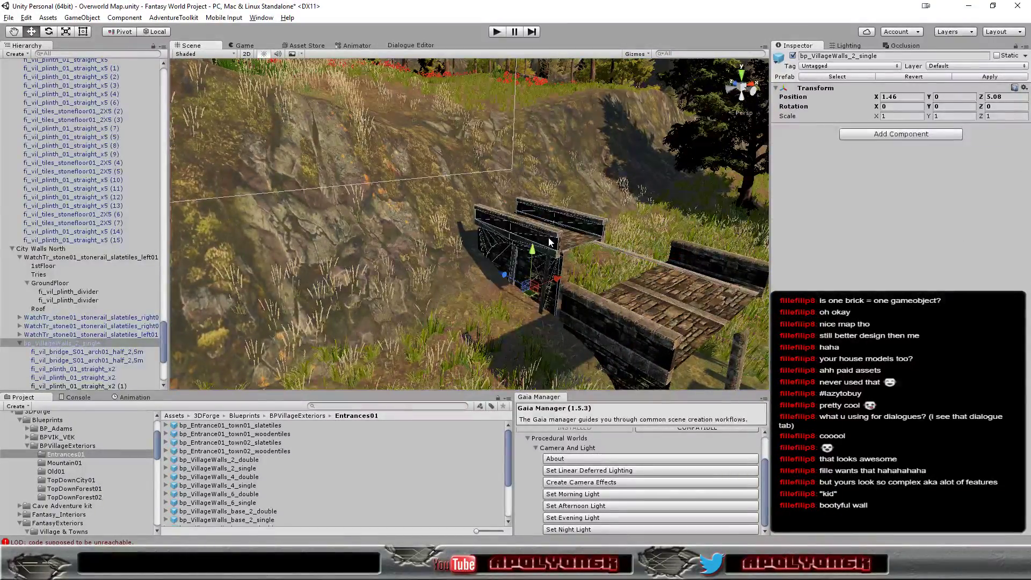